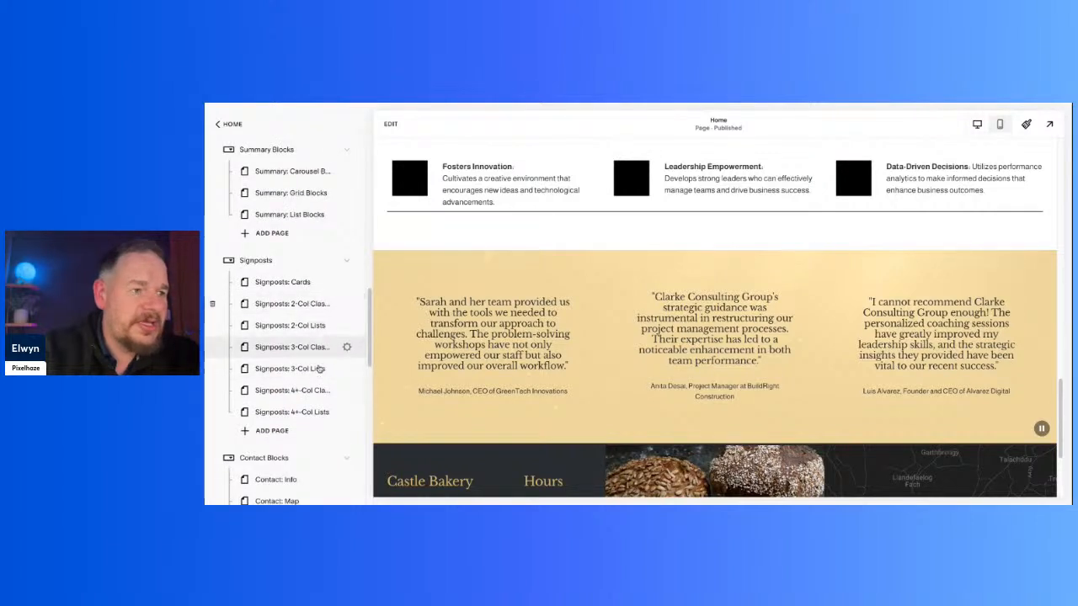
Step: Add the dark six-card section on the Signposts: Cards page to the saved sections and exit editing
scroll(321, 337, down, 4)
scroll(320, 403, down, 5)
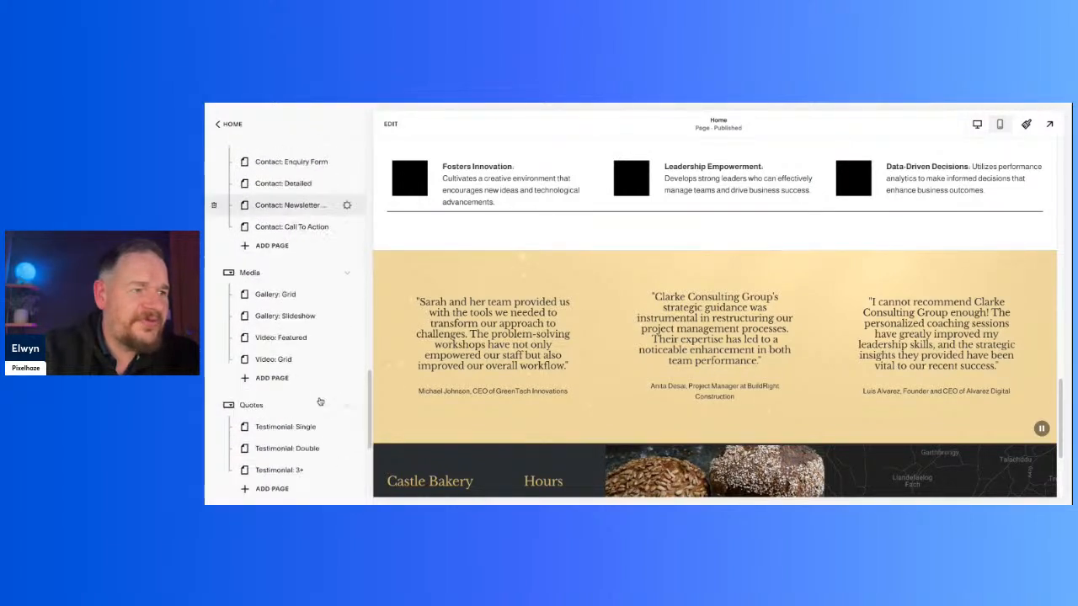
scroll(320, 402, down, 1)
scroll(320, 403, up, 3)
scroll(320, 403, up, 6)
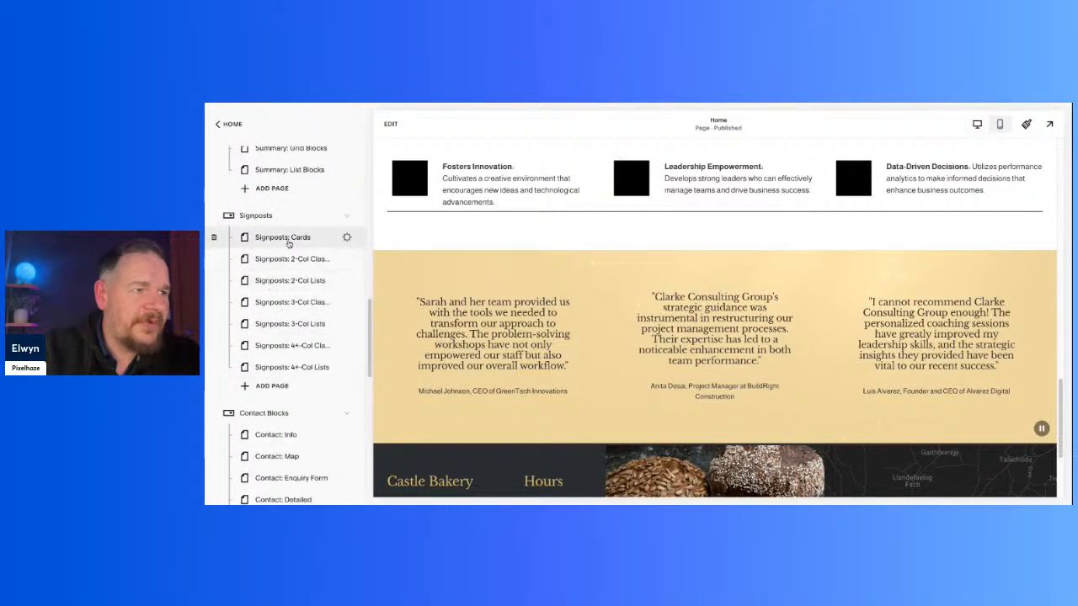
click(289, 238)
scroll(863, 392, down, 5)
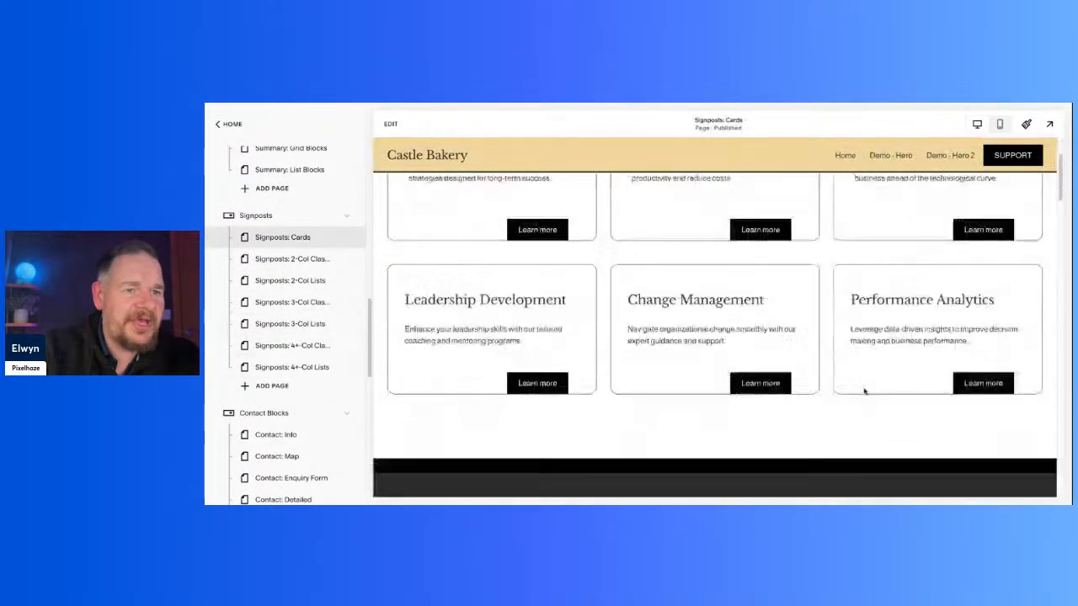
scroll(864, 392, up, 2)
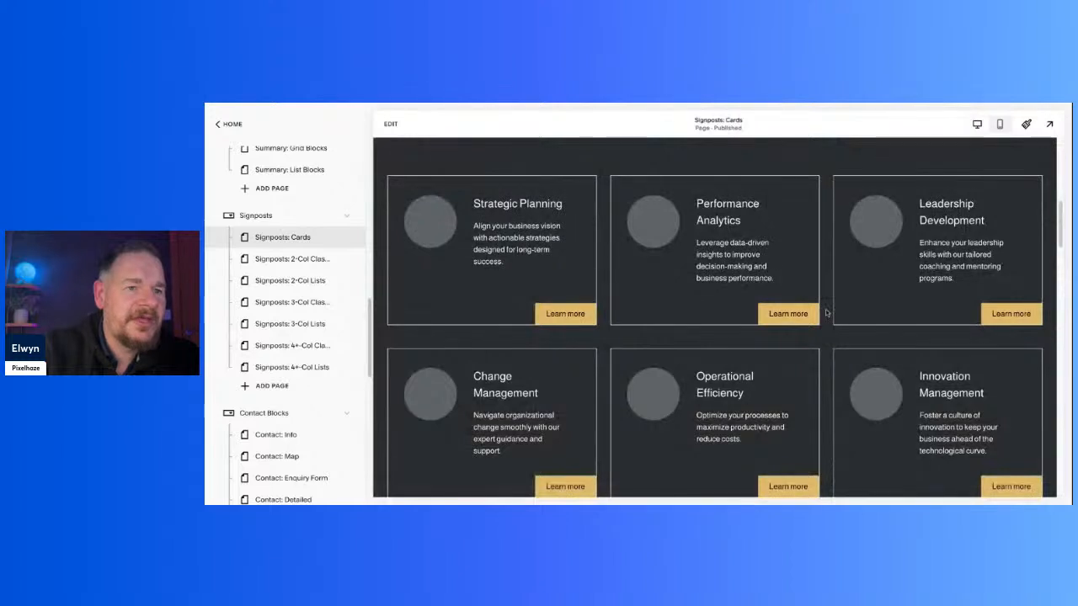
click(391, 124)
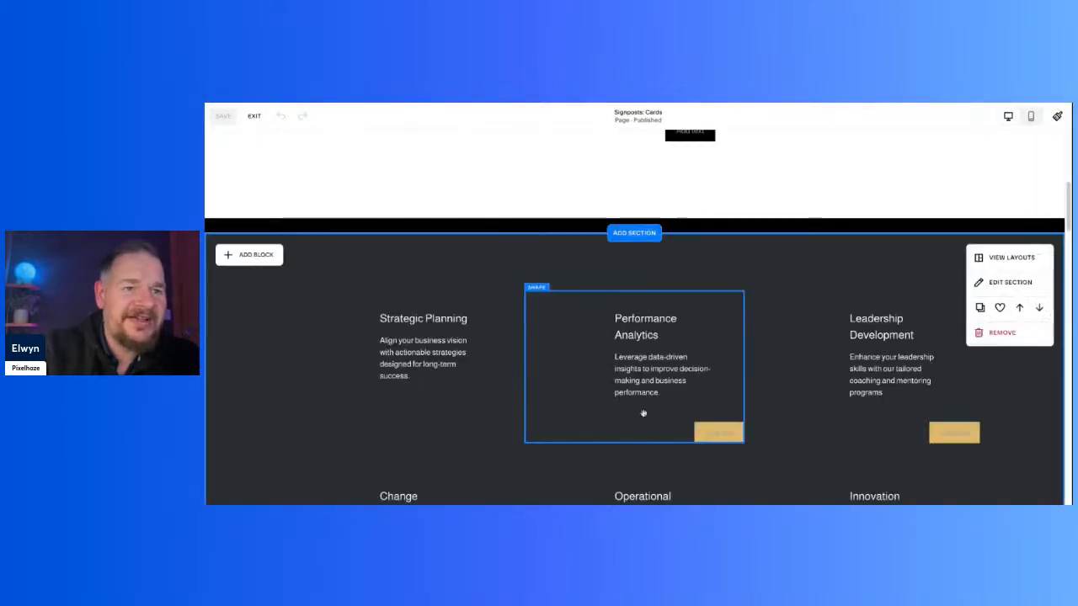
click(1000, 308)
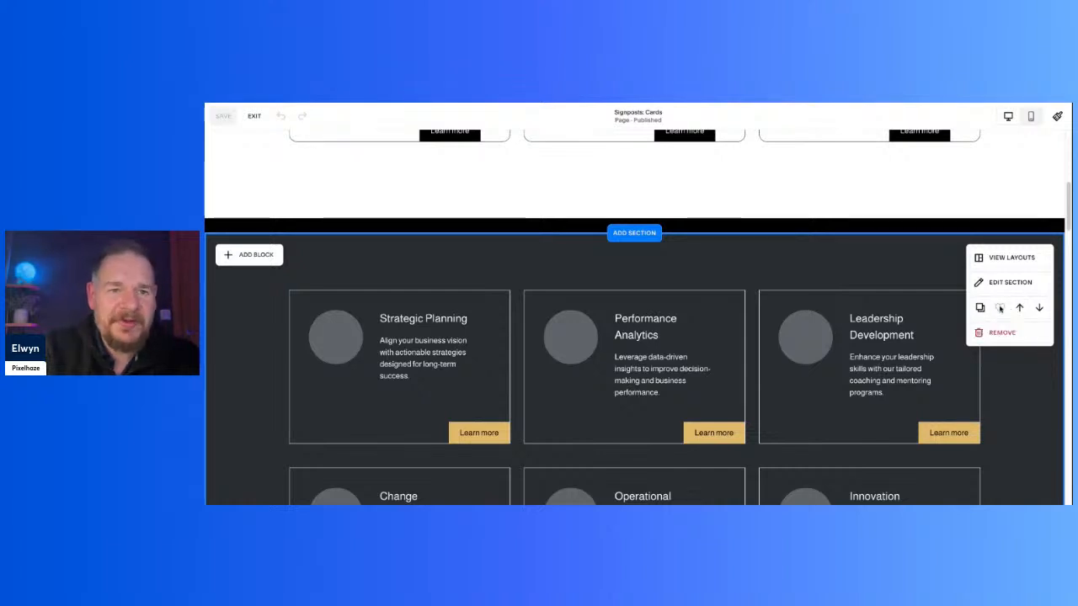
click(257, 117)
Step: Look through the hero section designs on the Demo - Hero page
scroll(287, 231, up, 10)
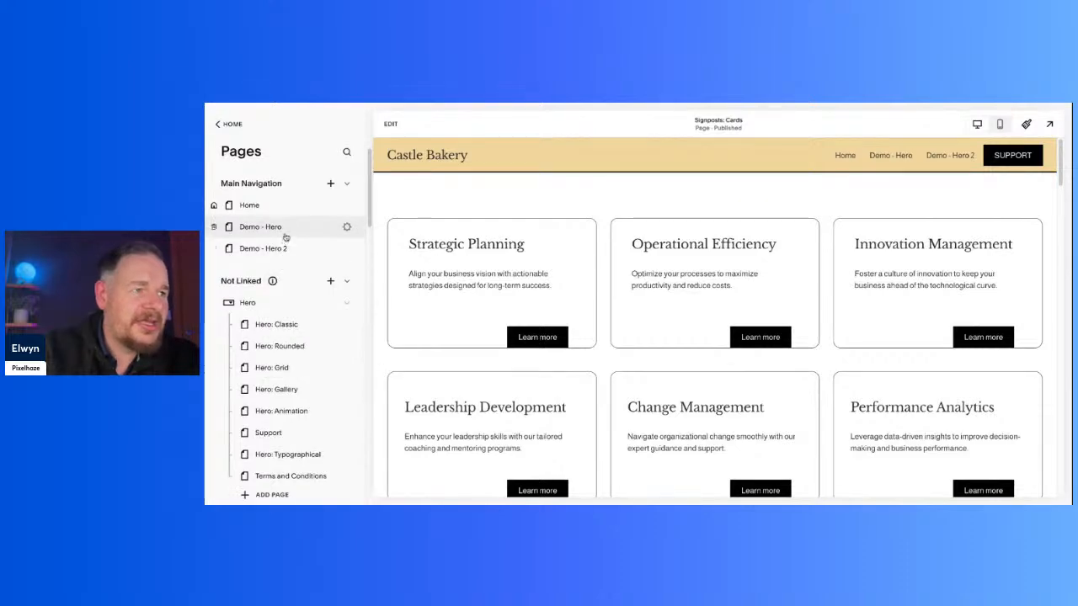
click(261, 226)
scroll(736, 359, down, 5)
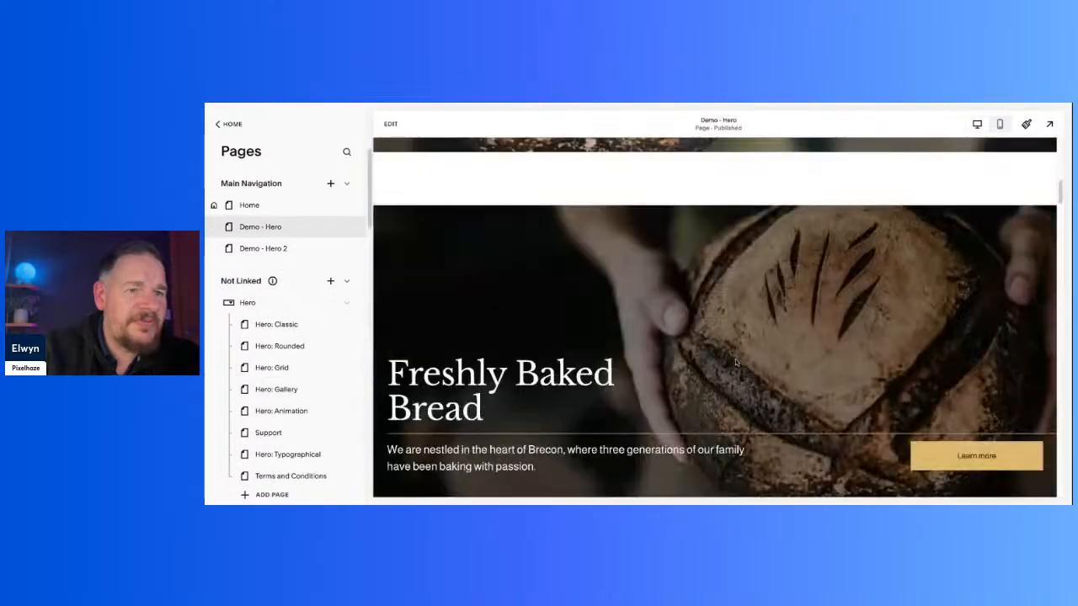
scroll(735, 360, down, 20)
scroll(736, 360, up, 20)
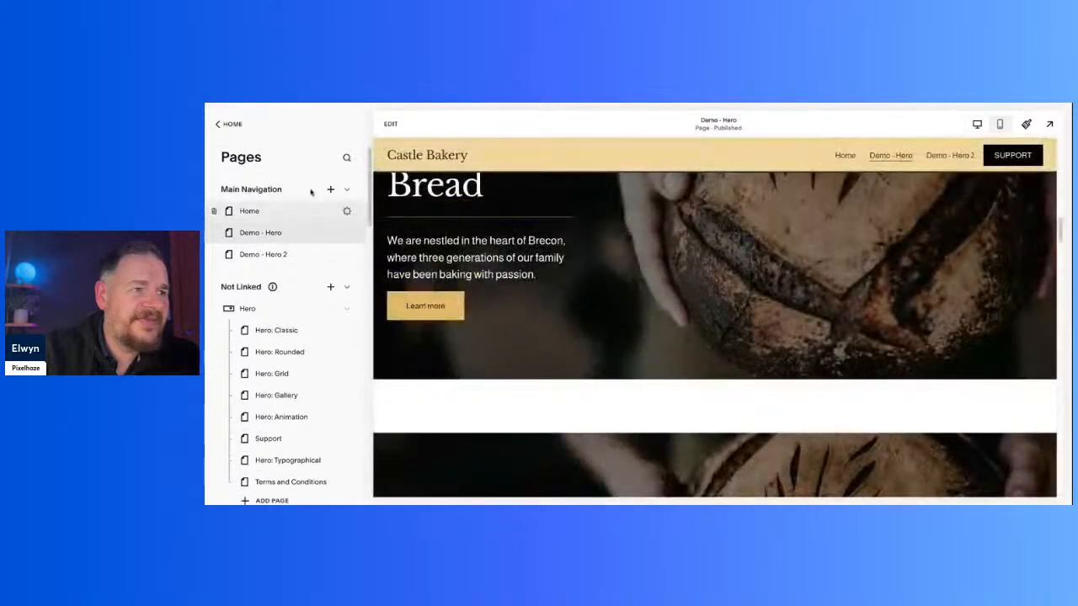
Step: Add a blank page named Test to the Main Navigation
click(333, 190)
click(387, 194)
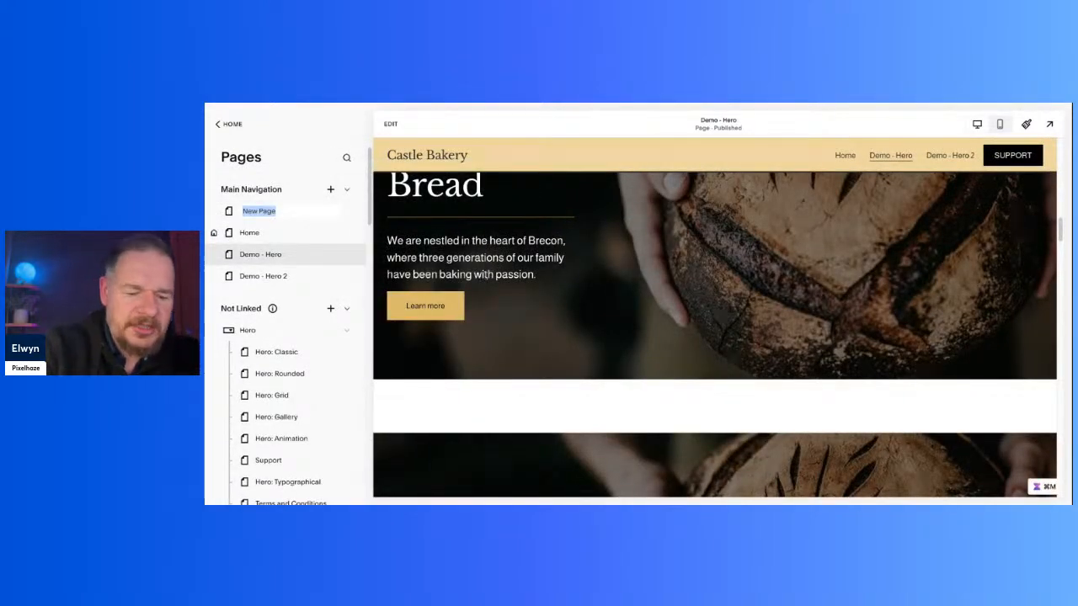
text(Test)
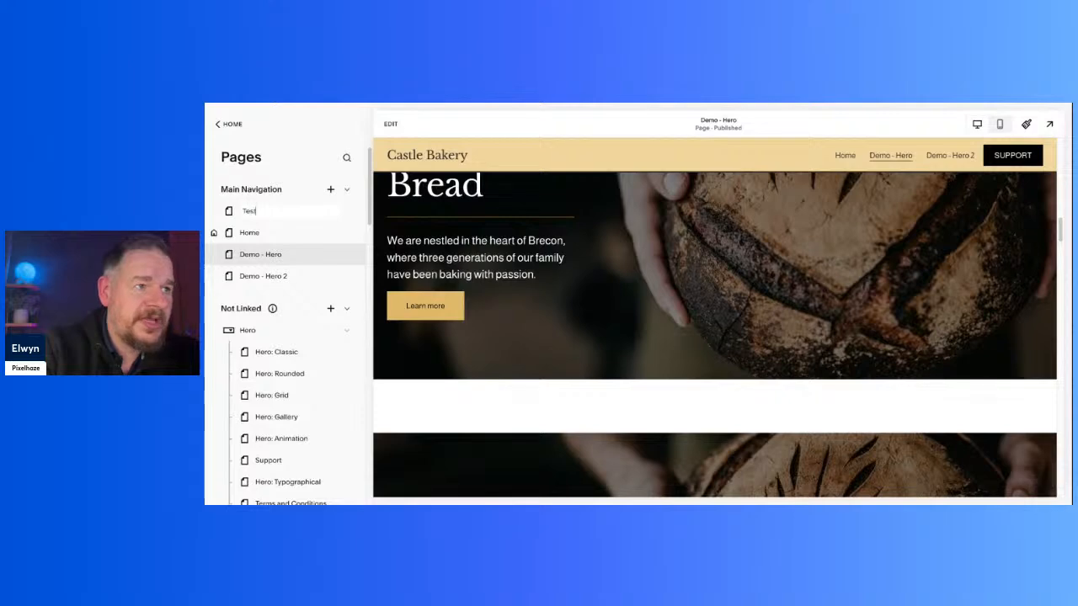
key(Return)
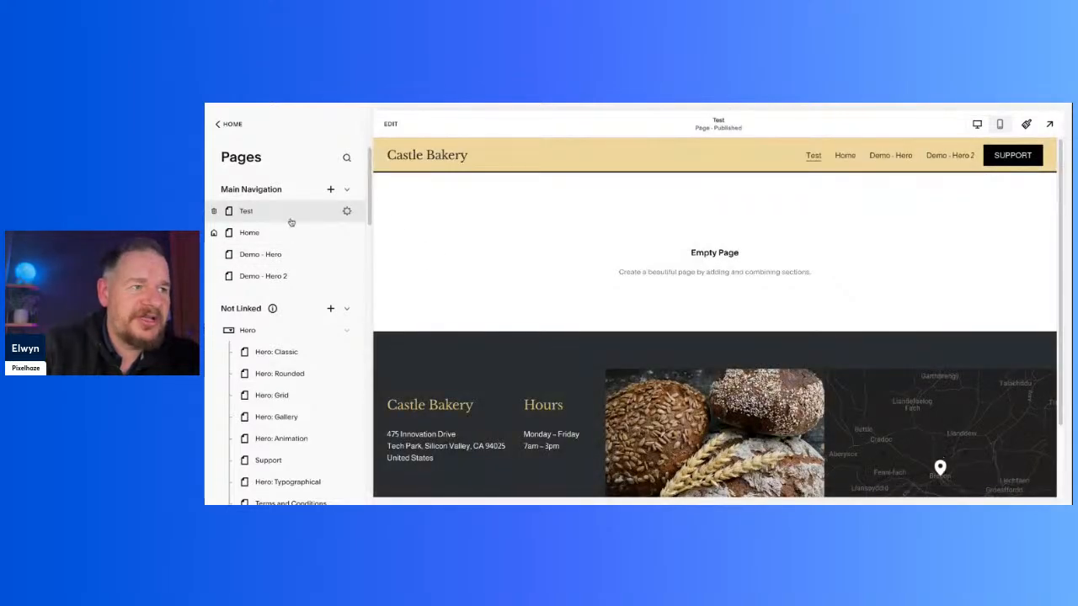
Step: Insert the dark six-card section from the saved sections into the empty Test page
click(404, 123)
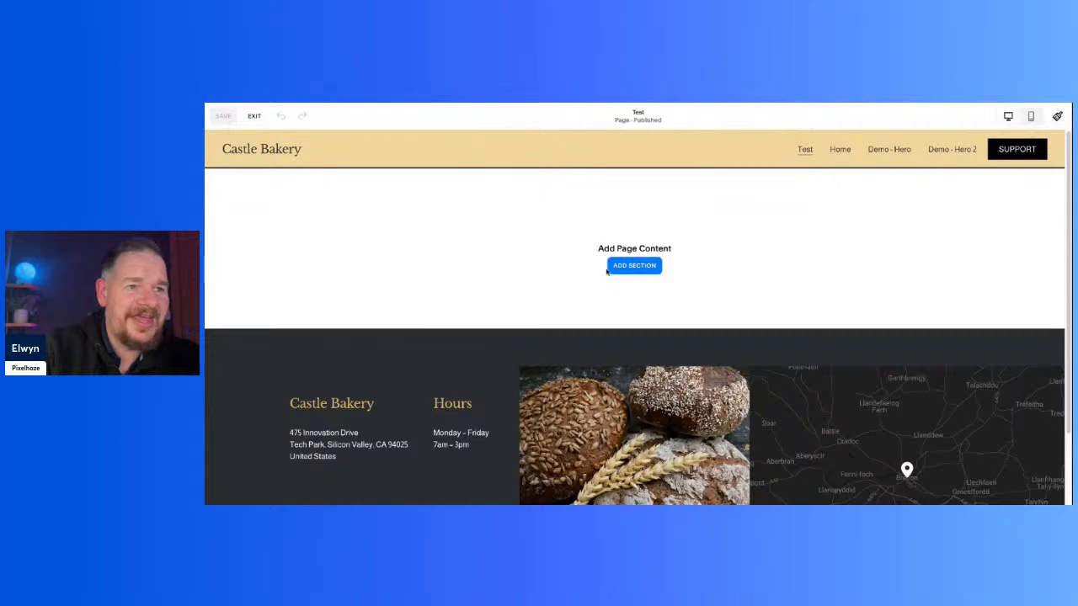
click(655, 268)
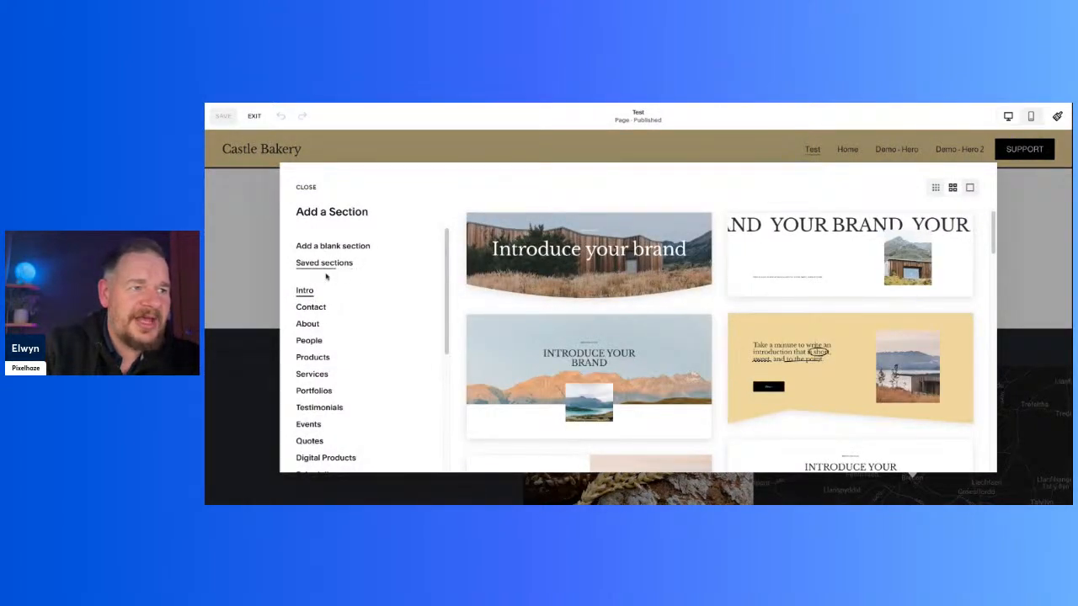
scroll(746, 368, down, 15)
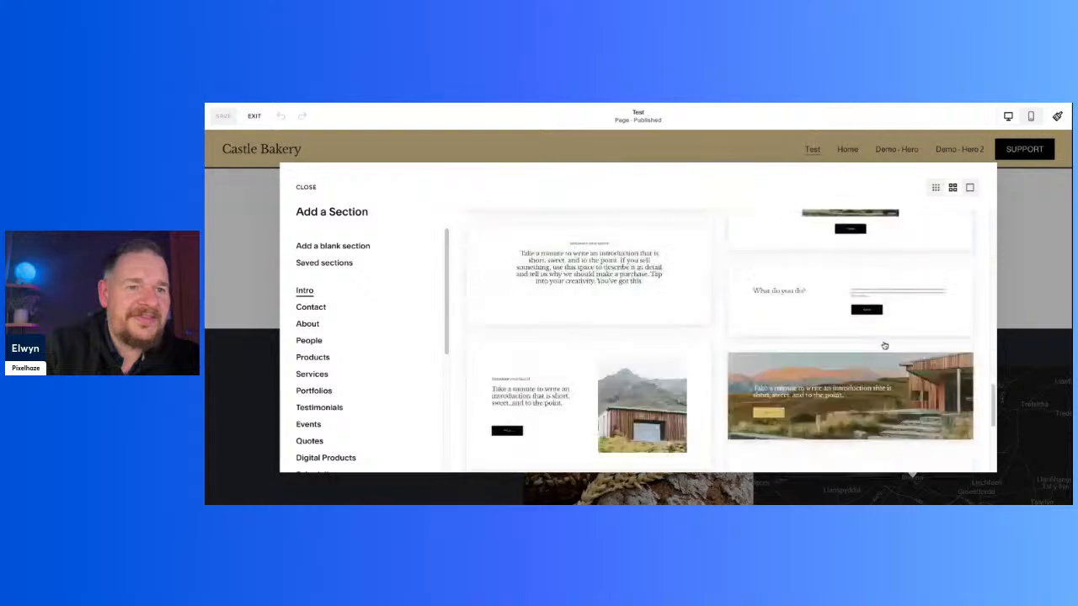
scroll(731, 355, up, 15)
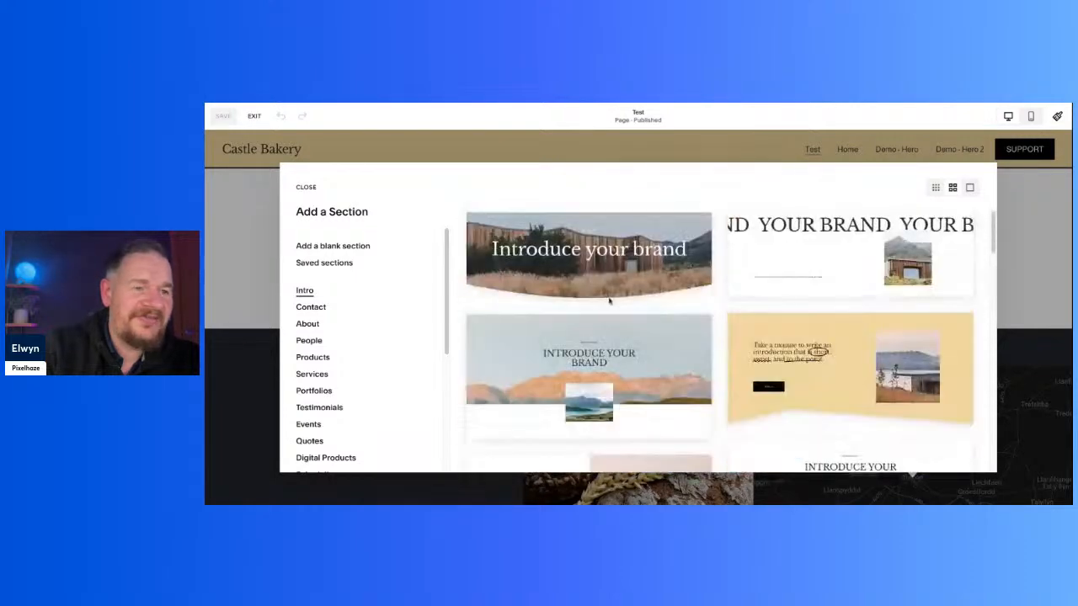
click(320, 266)
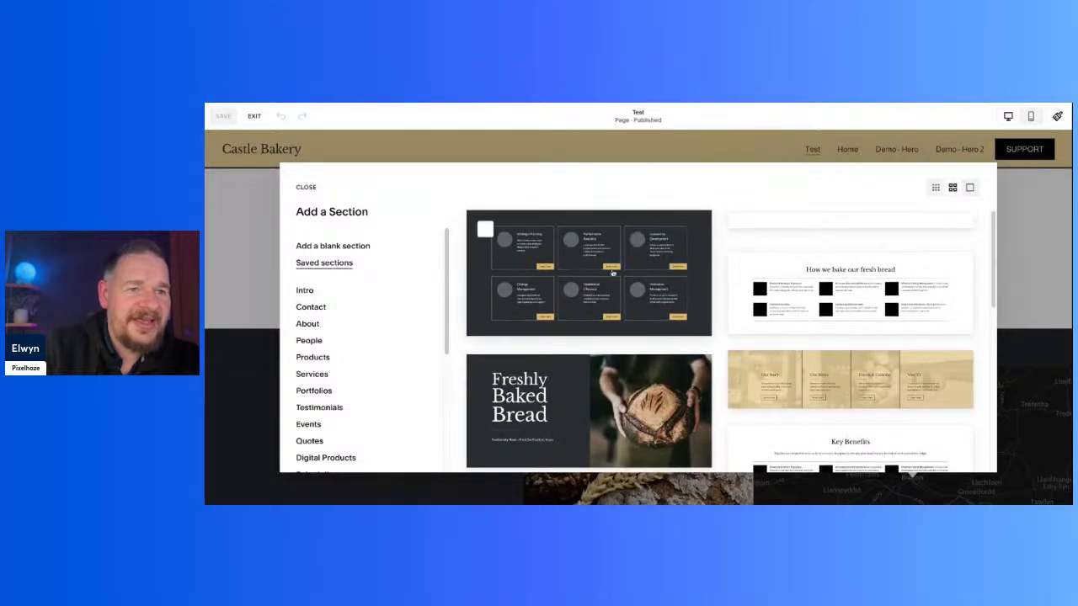
click(610, 271)
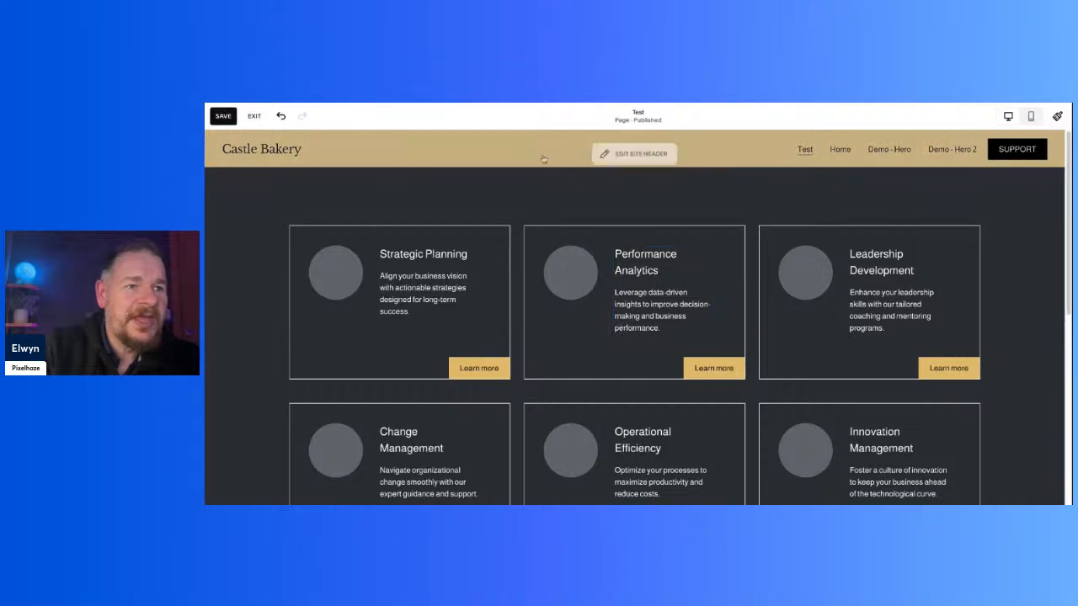
Step: Replace the Performance Analytics card's placeholder with a free stock image of hands holding a loaf, searching for "bread"
double_click(570, 279)
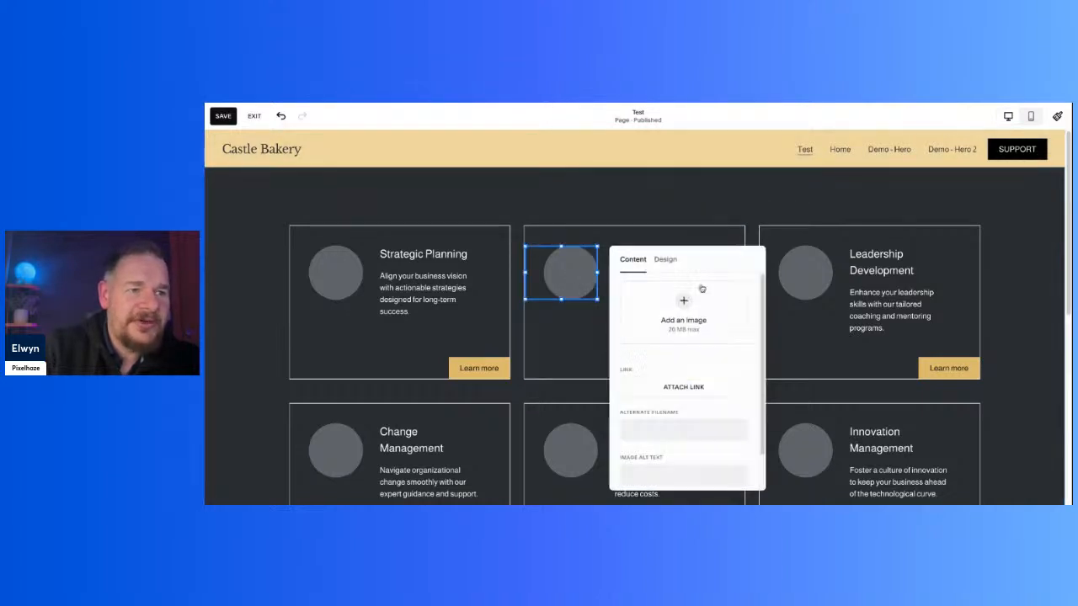
click(634, 345)
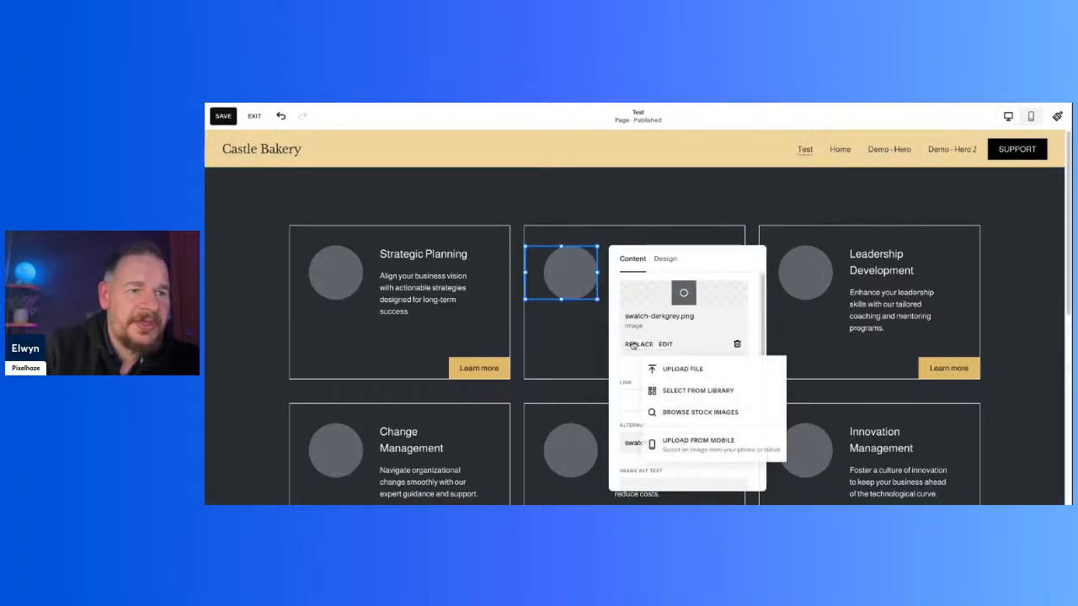
click(734, 412)
click(525, 200)
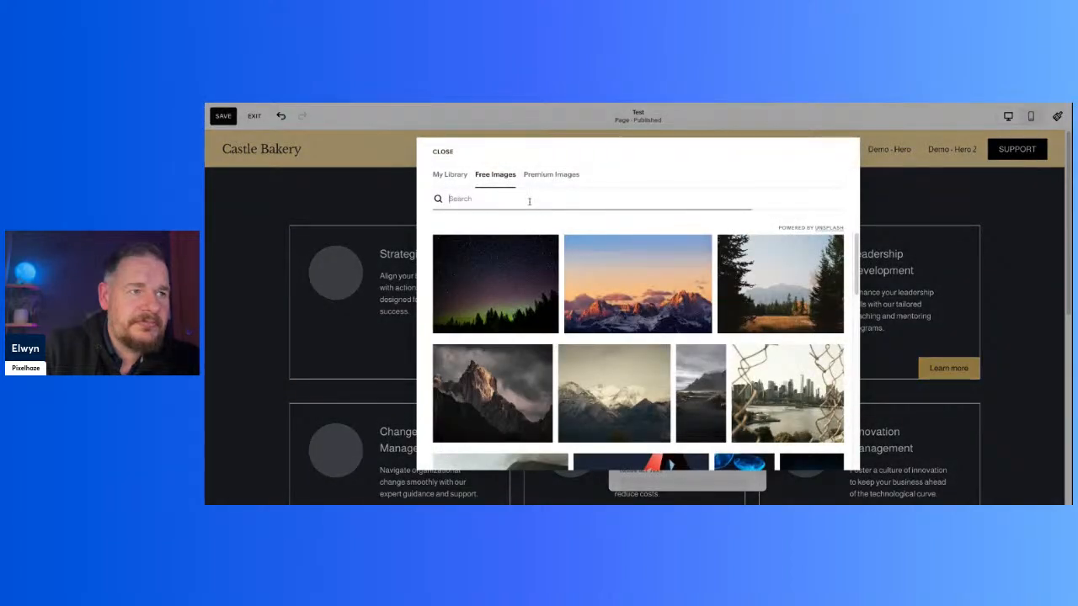
text(bread)
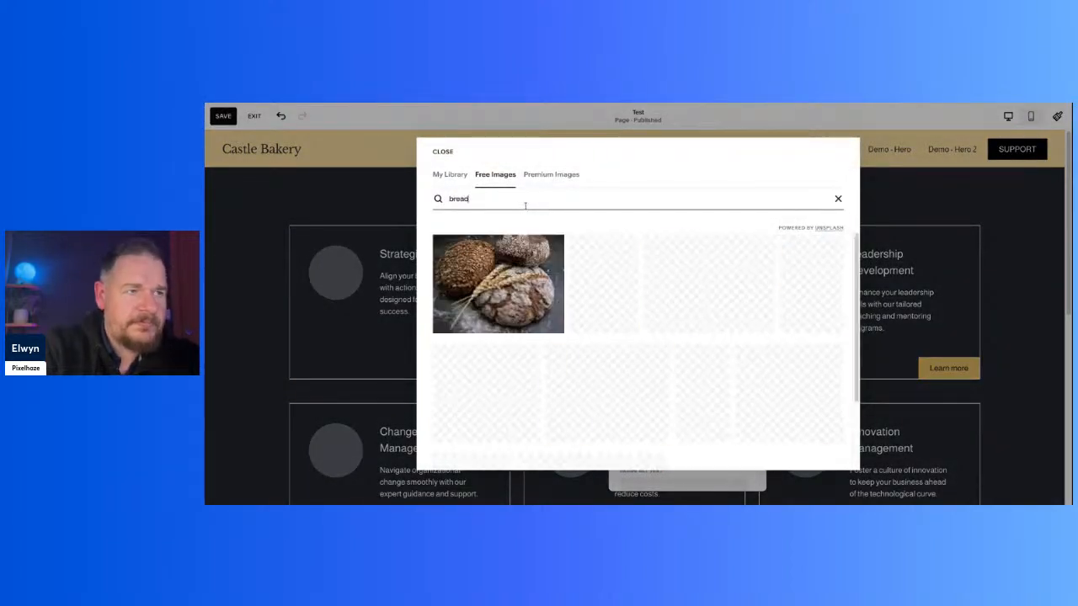
click(745, 307)
click(792, 345)
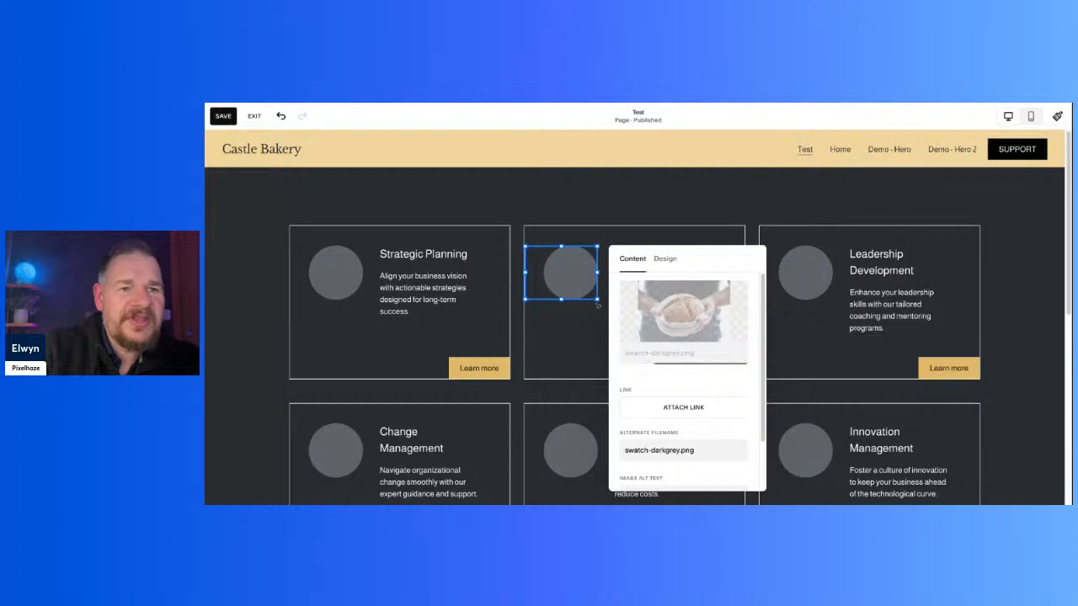
click(638, 205)
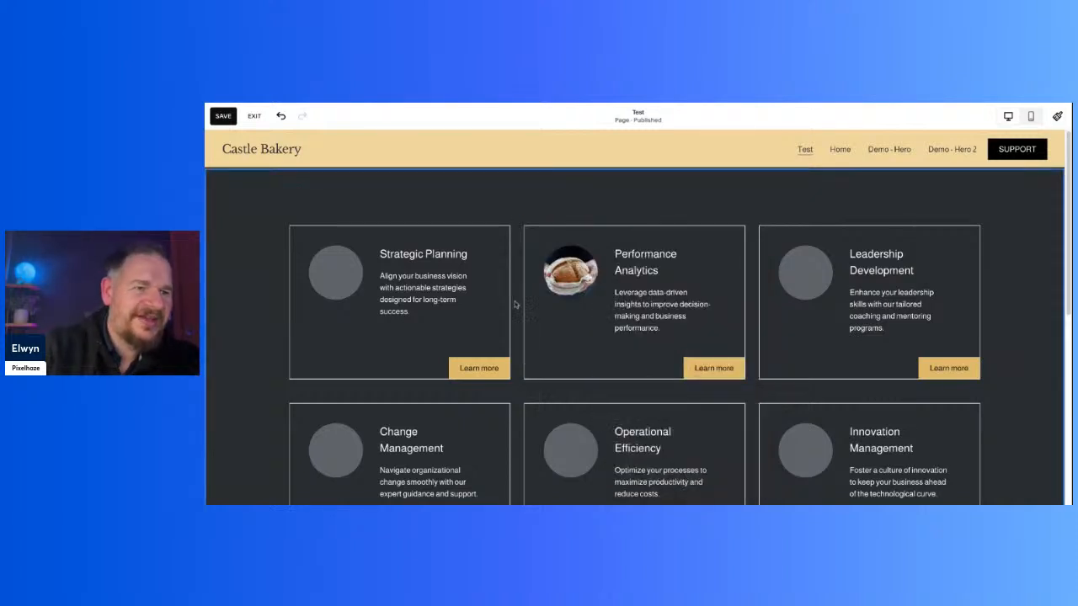
Step: Replace the Strategic Planning card's placeholder with the free stock "bread" image of seeded loaves and wheat ears
double_click(324, 276)
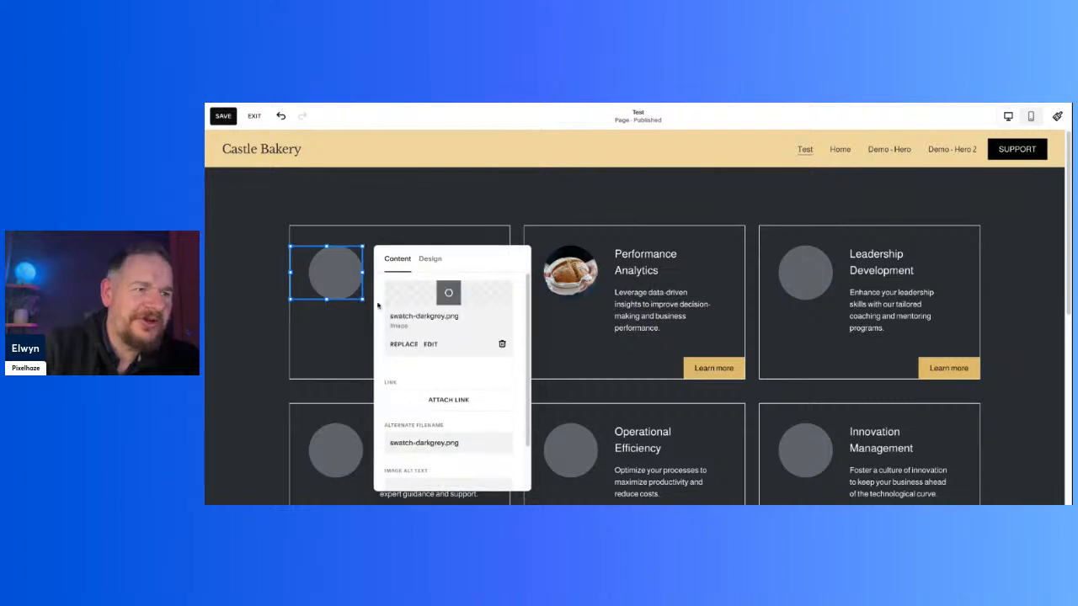
click(406, 344)
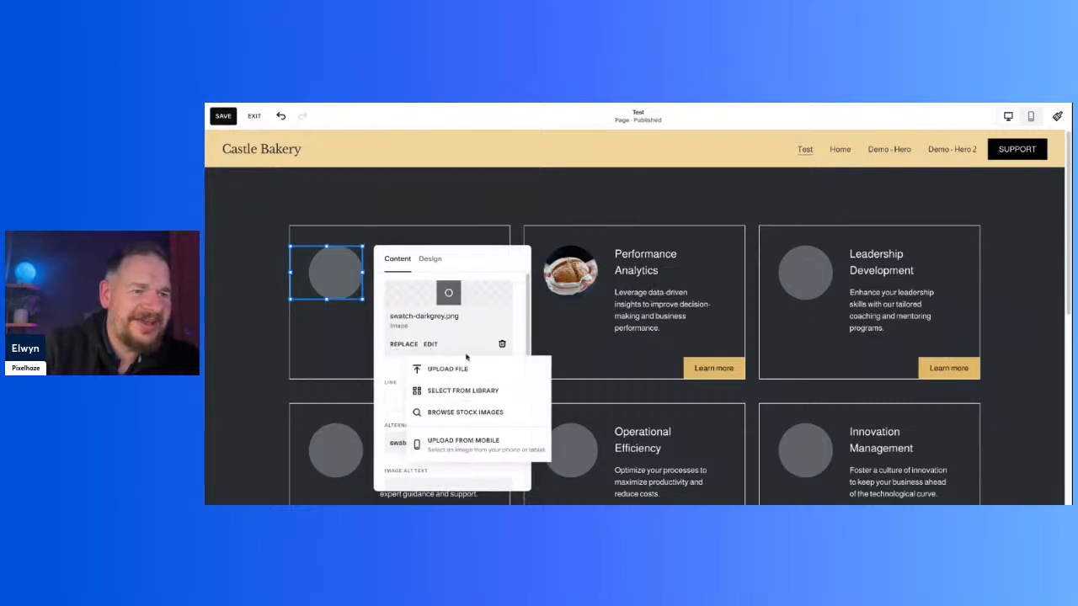
click(480, 412)
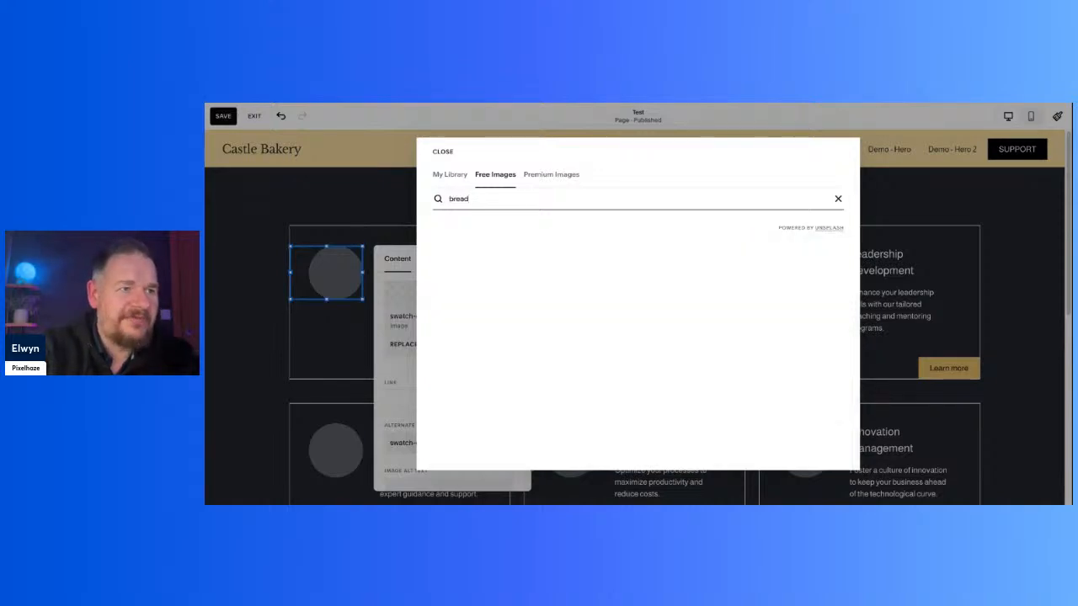
click(508, 278)
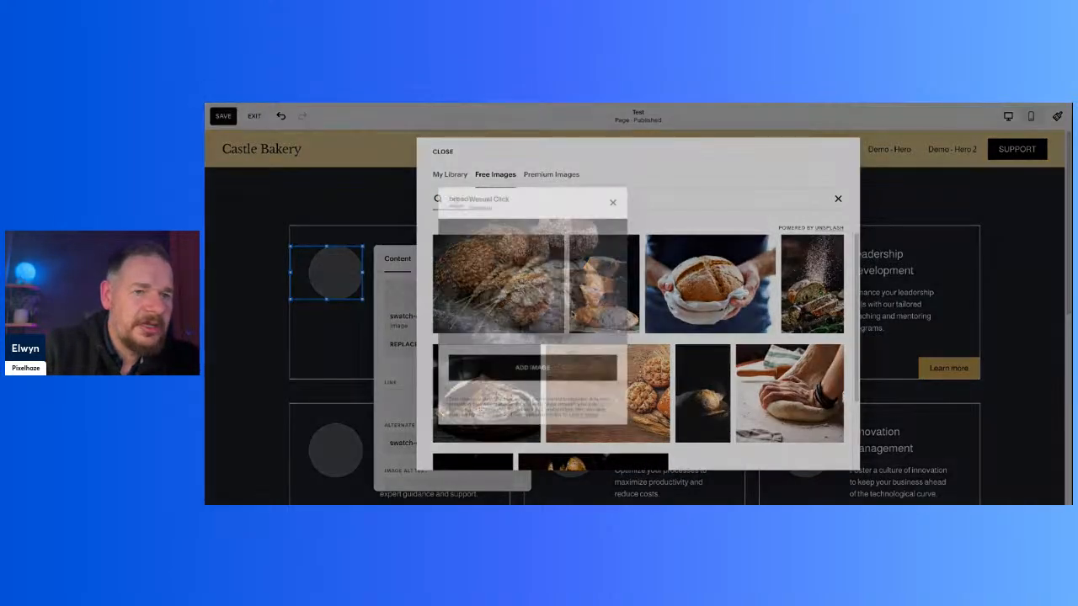
click(615, 374)
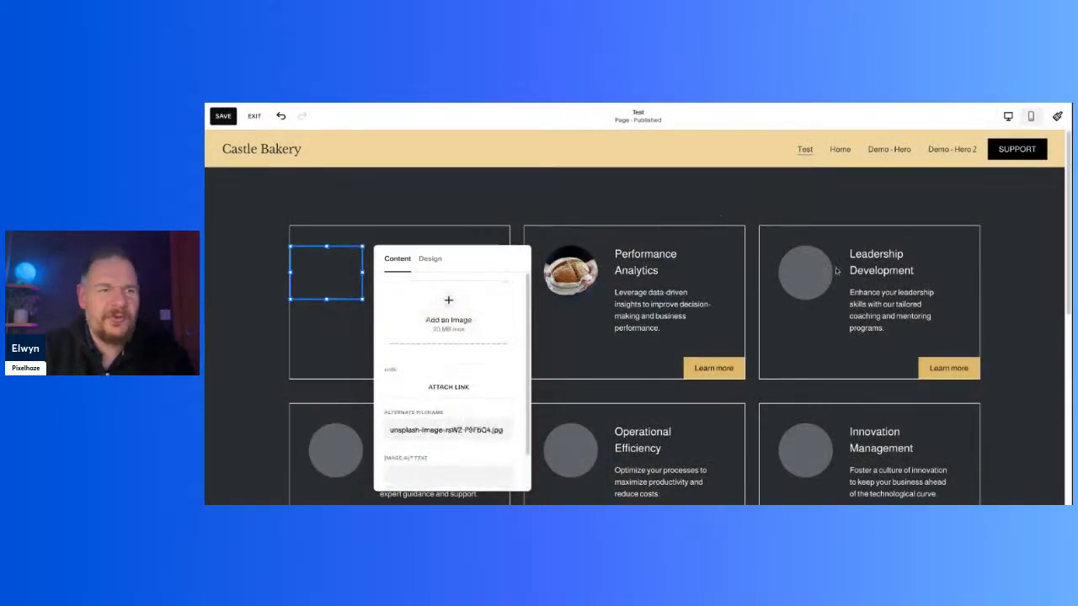
click(685, 212)
click(436, 246)
click(436, 246)
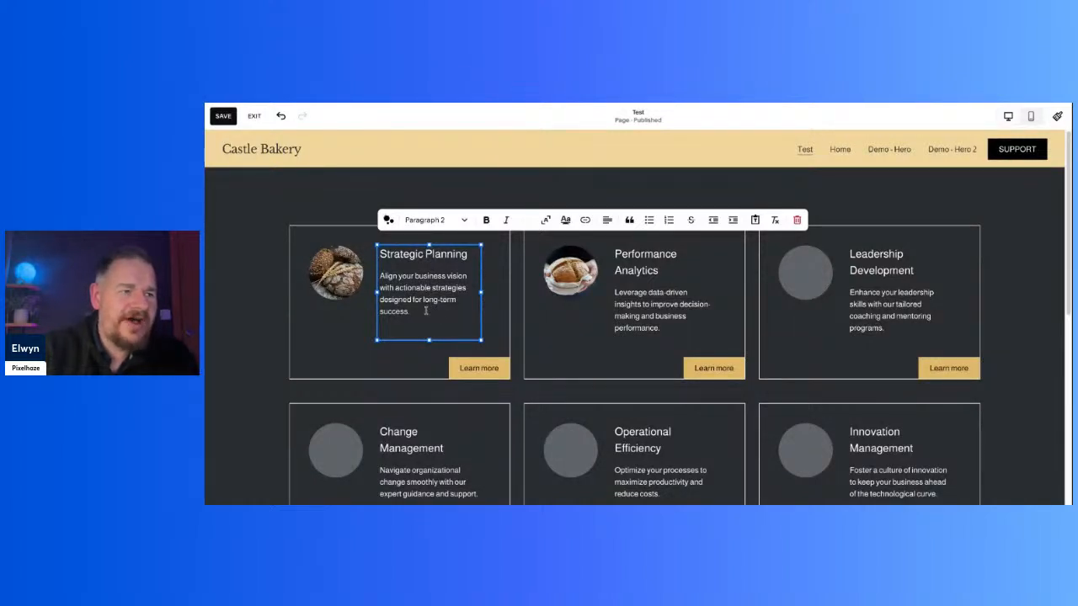
click(283, 302)
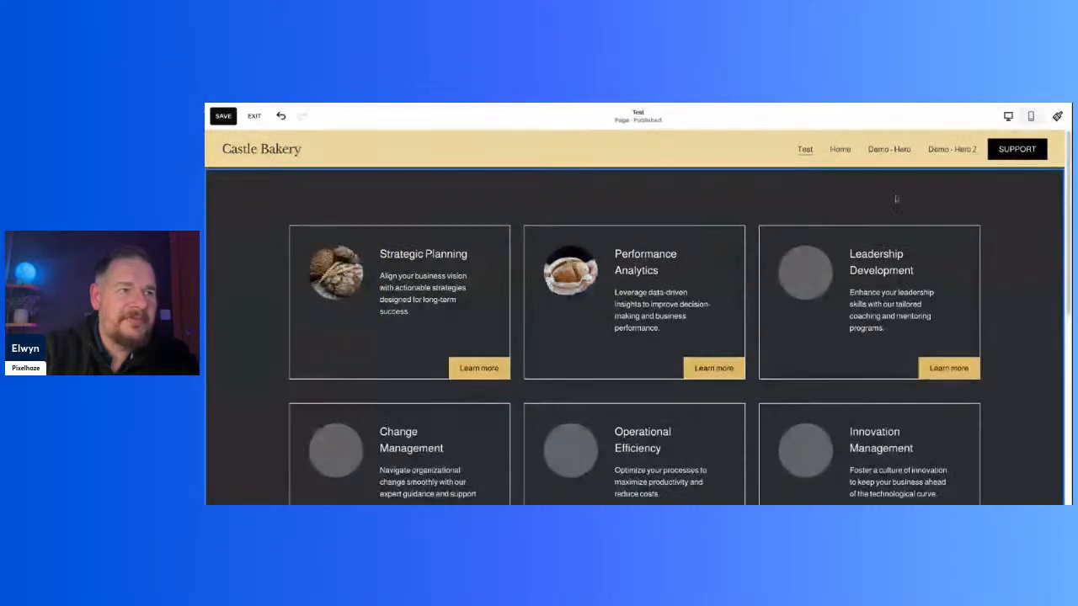
Step: Save the changes to the Test page and exit editing
click(223, 115)
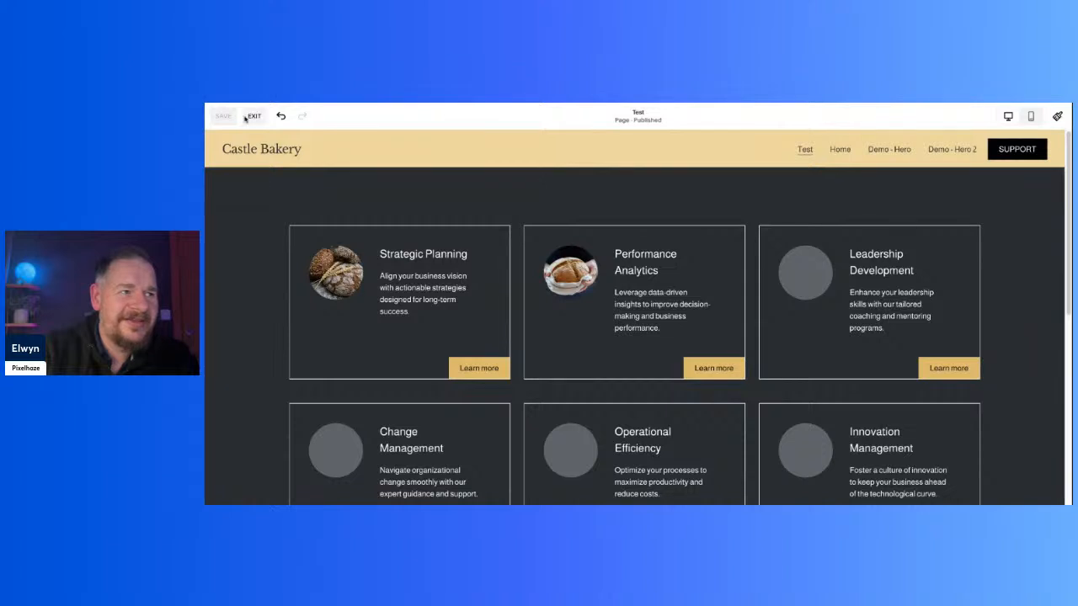
click(254, 117)
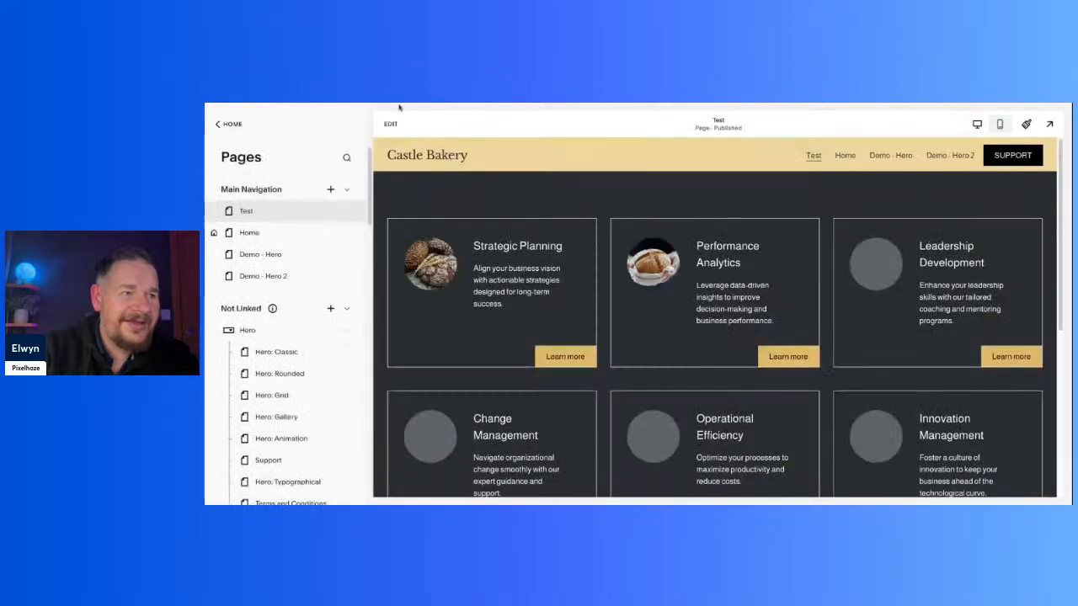
Step: Reopen the Test page for editing and set the card section's colour theme to Lightest 1
click(391, 124)
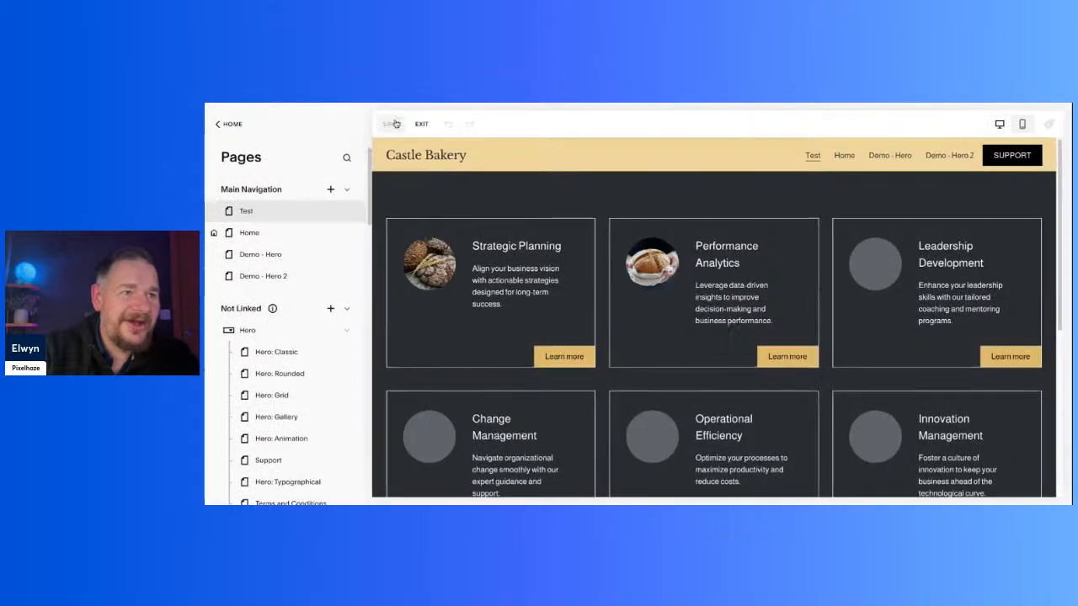
mouse_move(1019, 219)
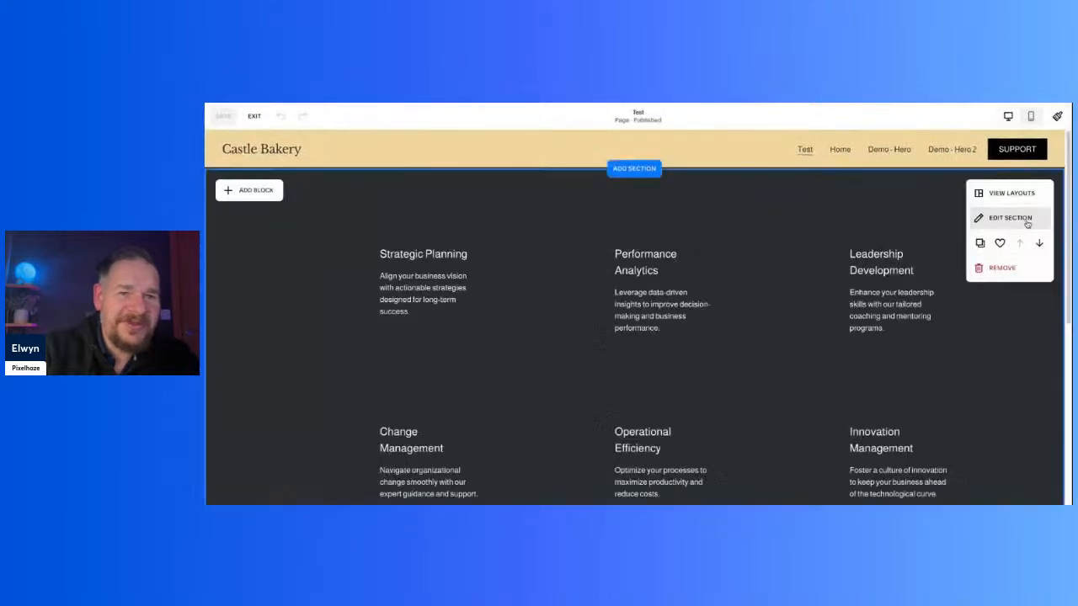
click(981, 218)
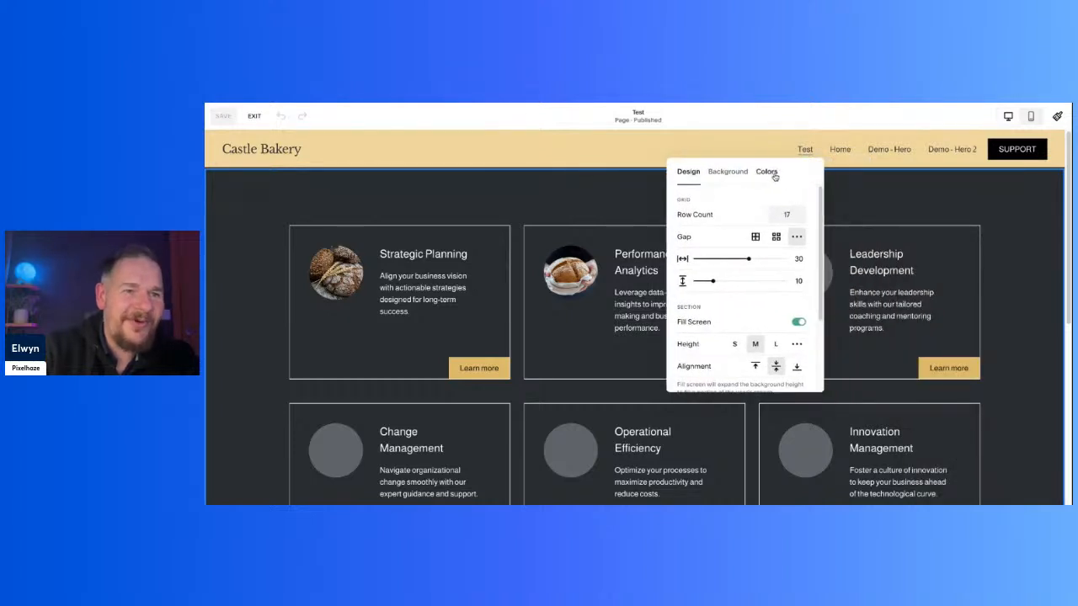
click(766, 171)
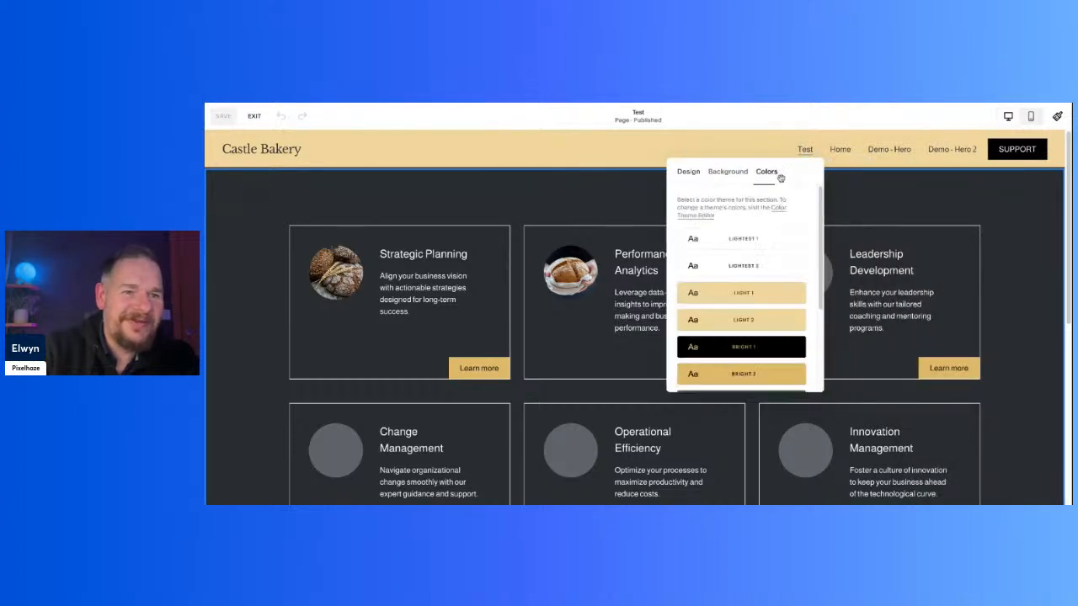
click(717, 248)
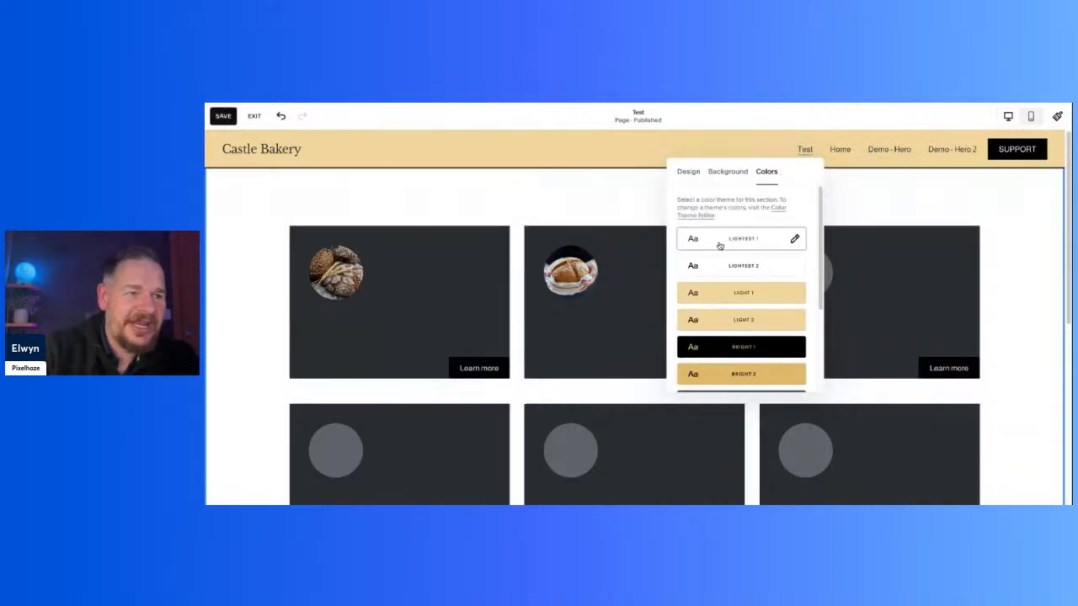
click(251, 268)
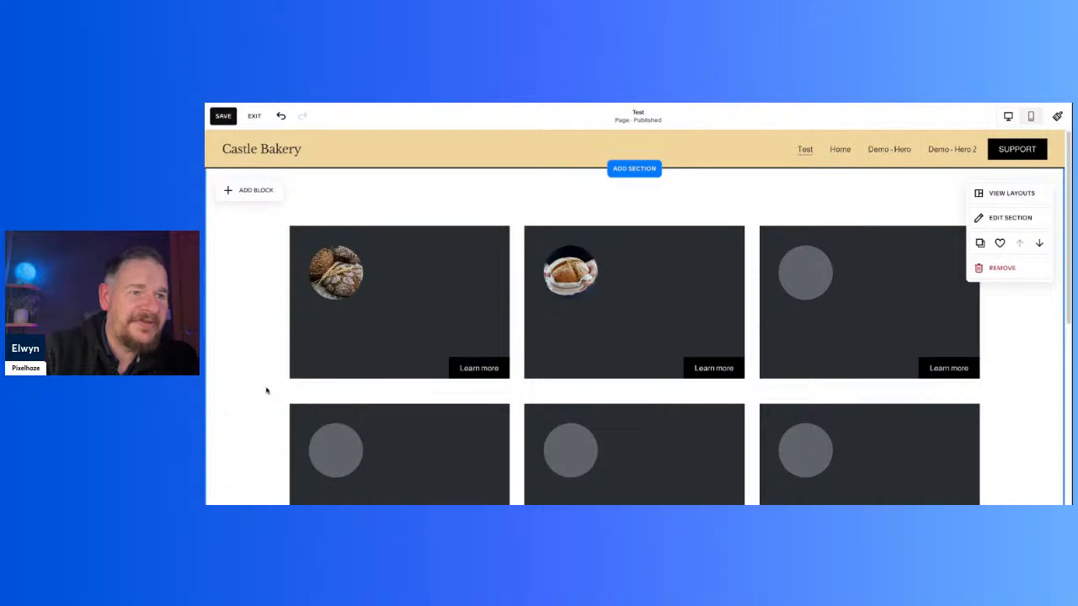
Step: Recolour all the text in the Strategic Planning card white from the palette
click(451, 264)
key(ctrl+a)
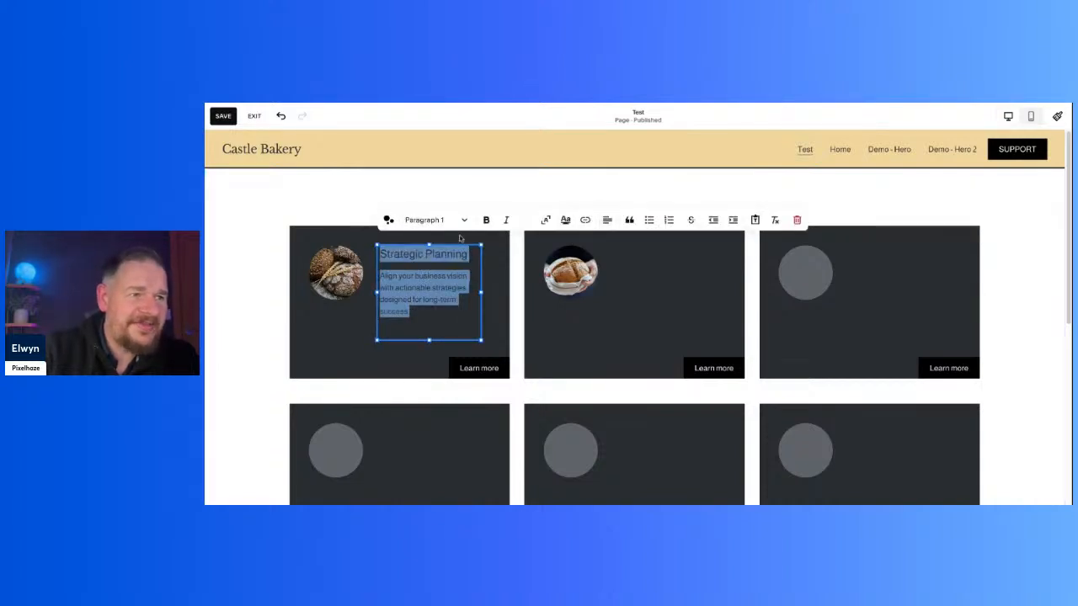
click(526, 220)
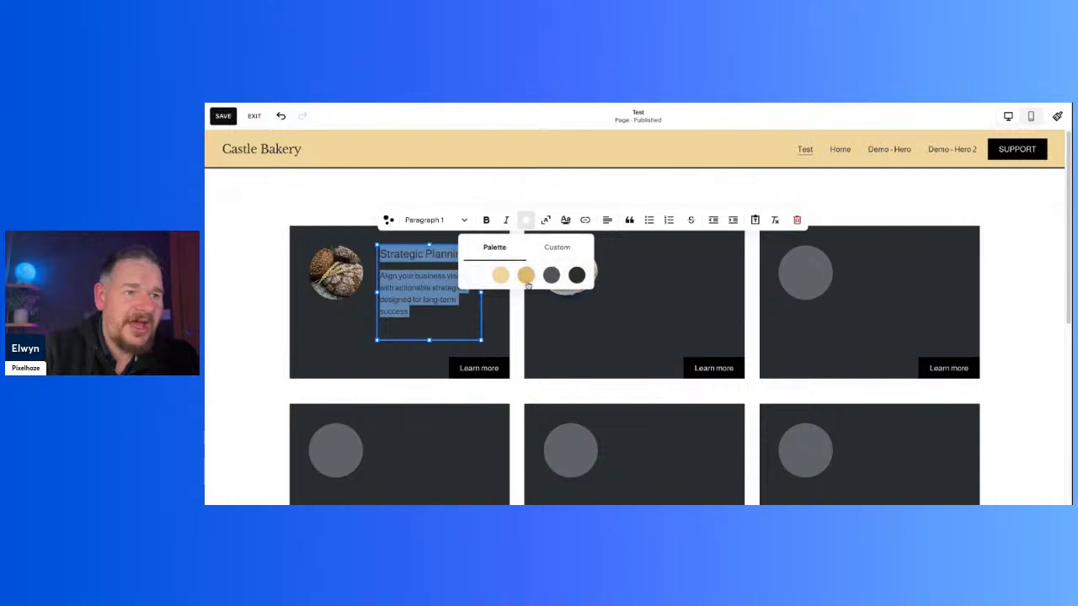
click(476, 277)
double_click(361, 336)
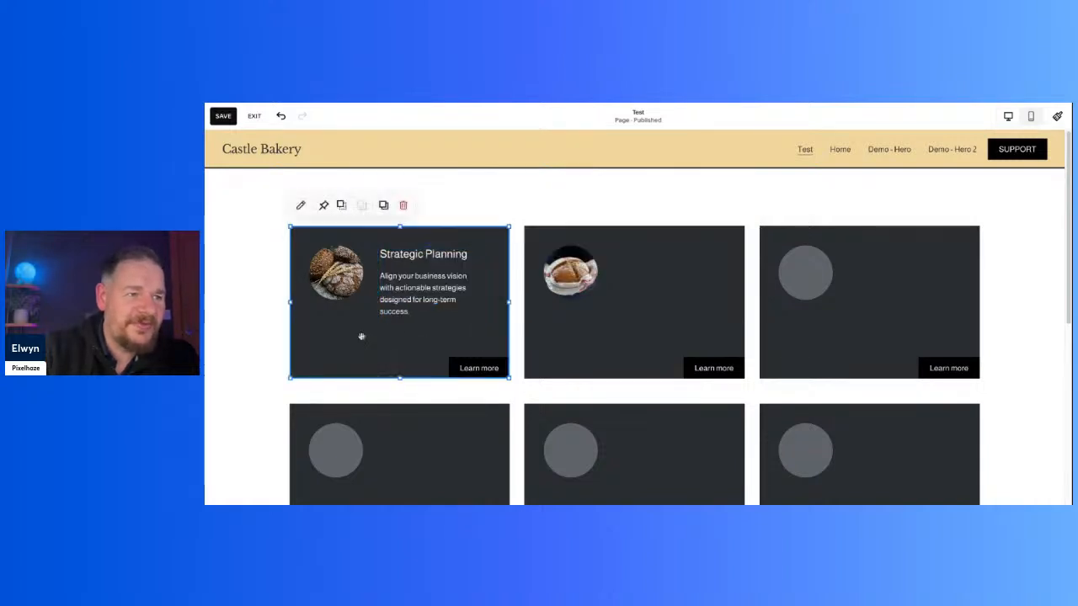
click(256, 293)
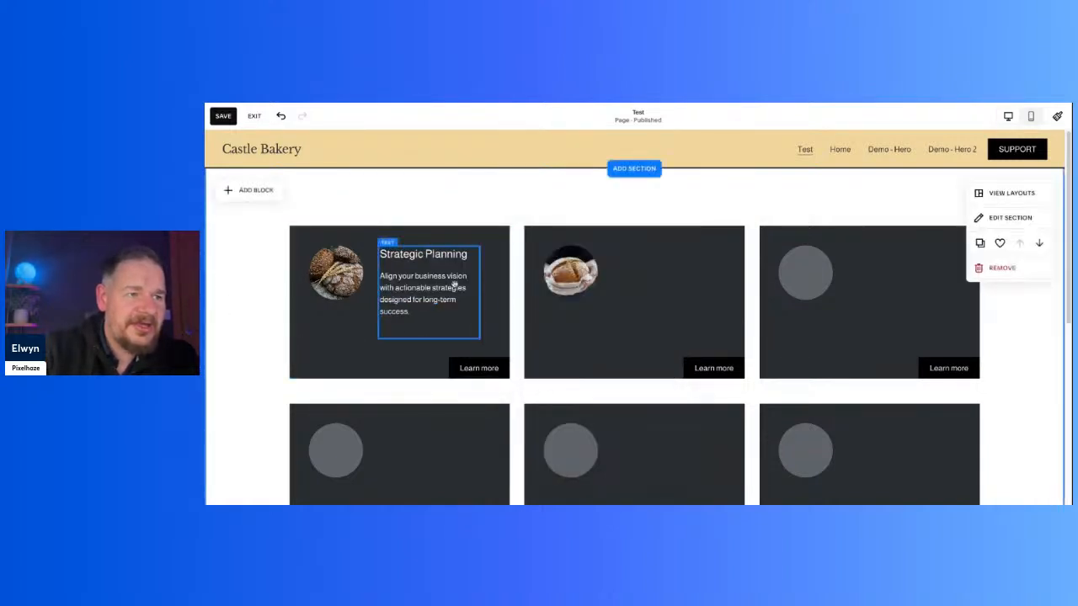
Step: Format the description paragraph under the Strategic Planning heading as a bulleted list
double_click(411, 314)
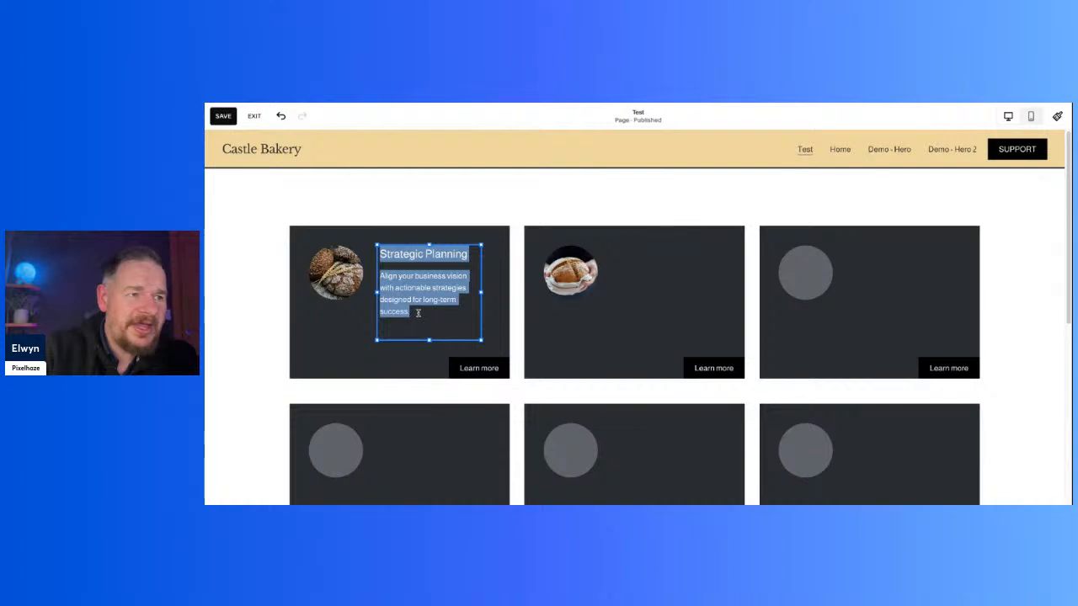
click(418, 314)
drag(412, 313, 381, 276)
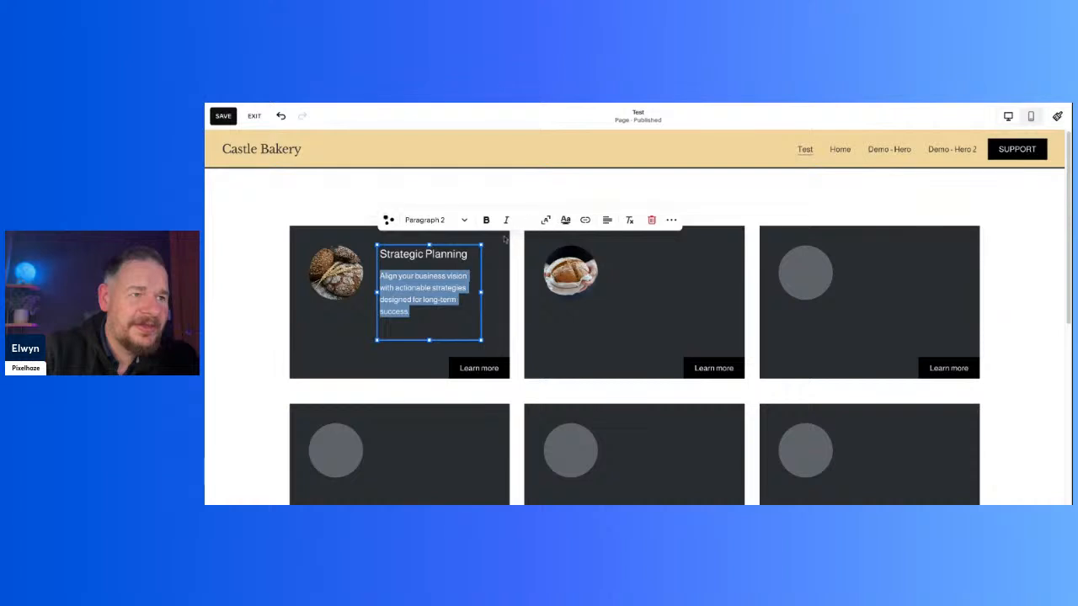
click(671, 220)
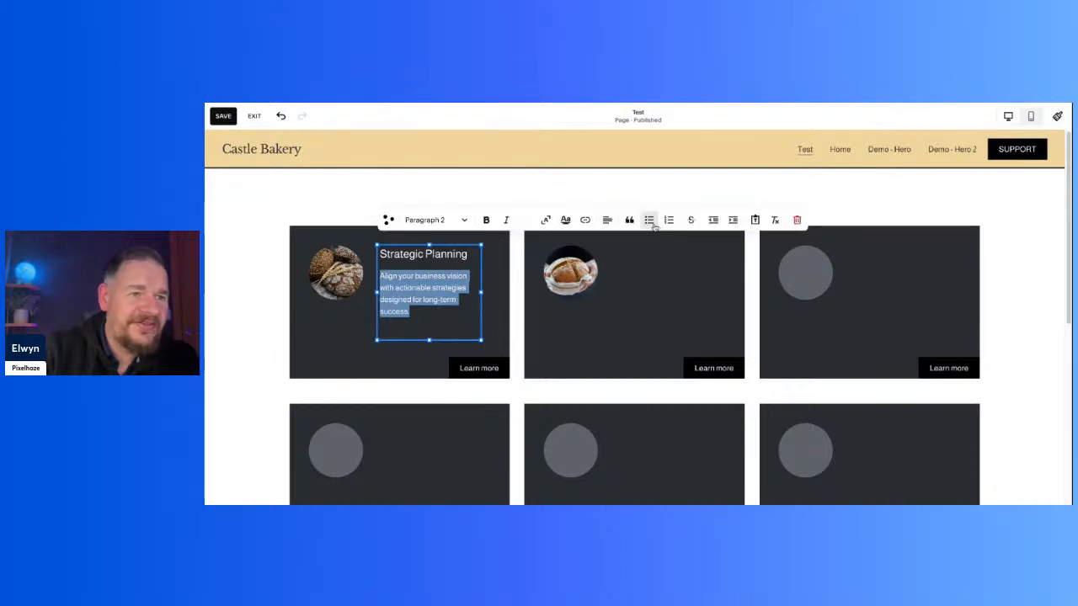
click(649, 219)
click(353, 343)
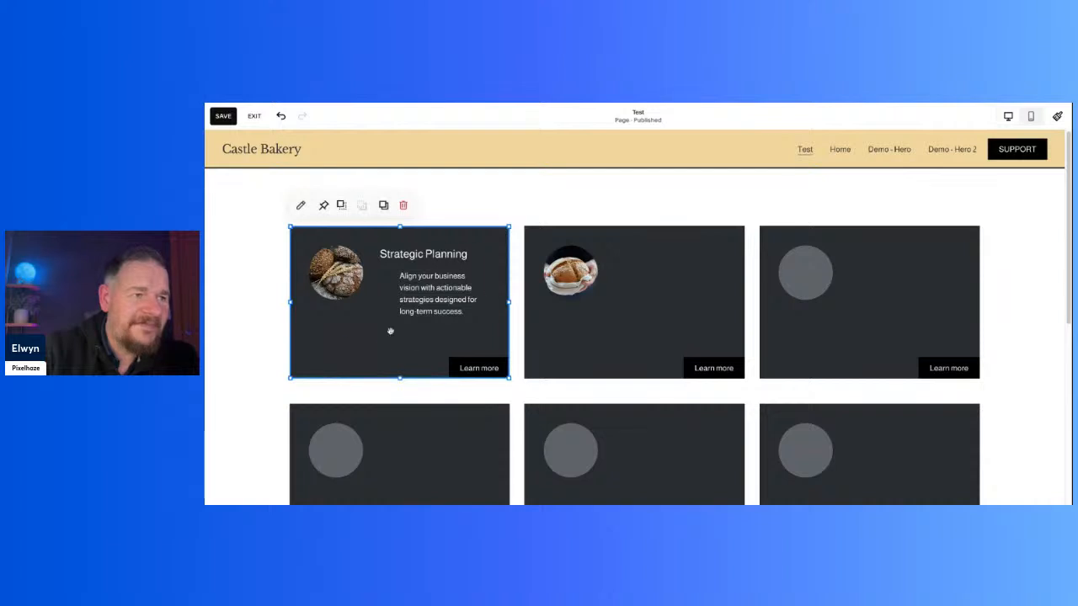
triple_click(396, 287)
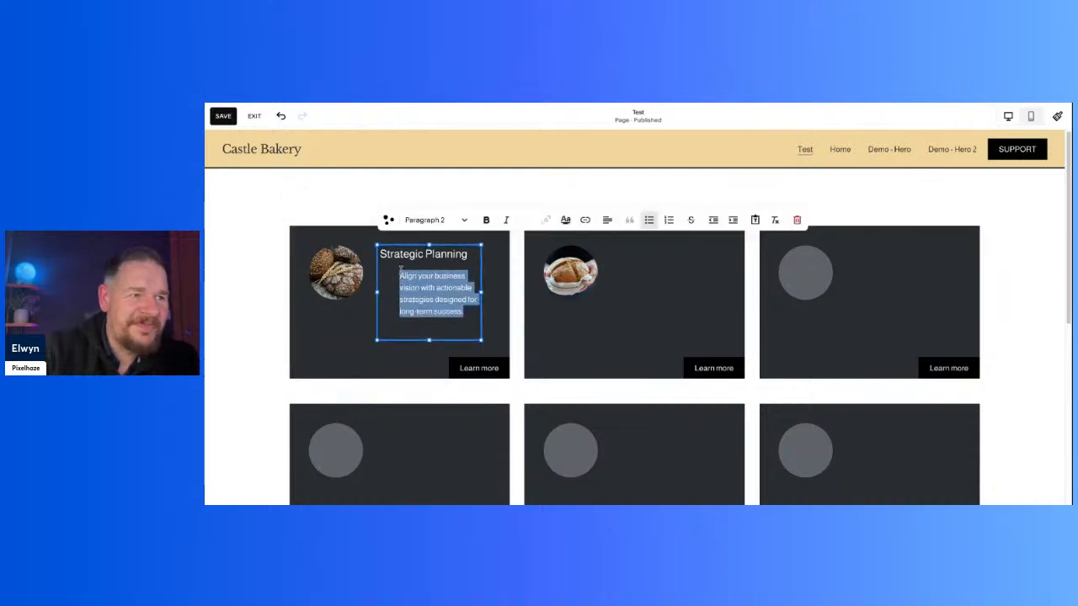
click(399, 278)
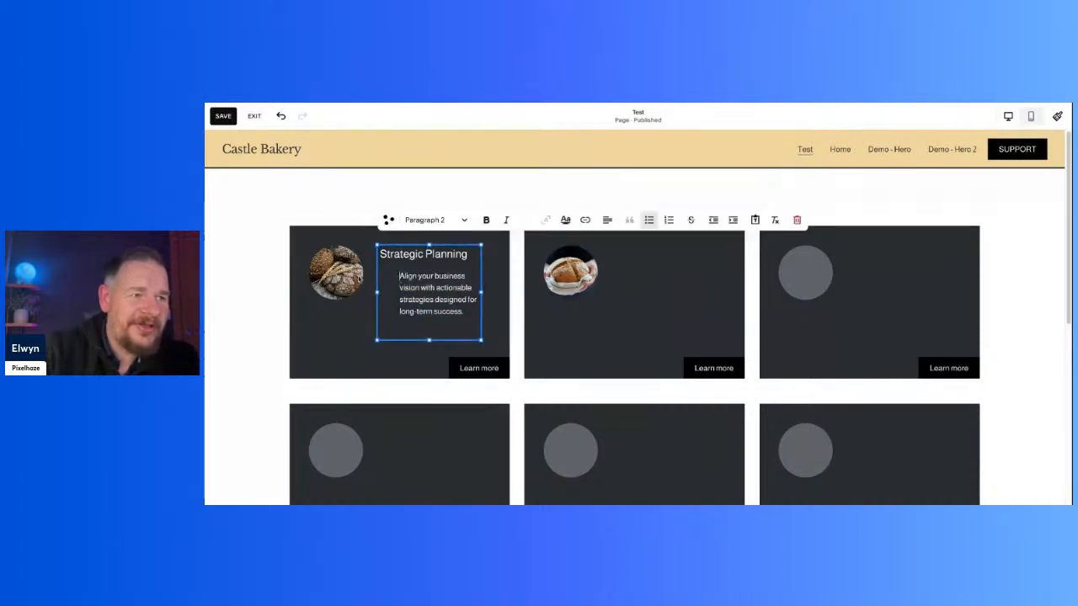
click(305, 383)
click(332, 346)
click(246, 241)
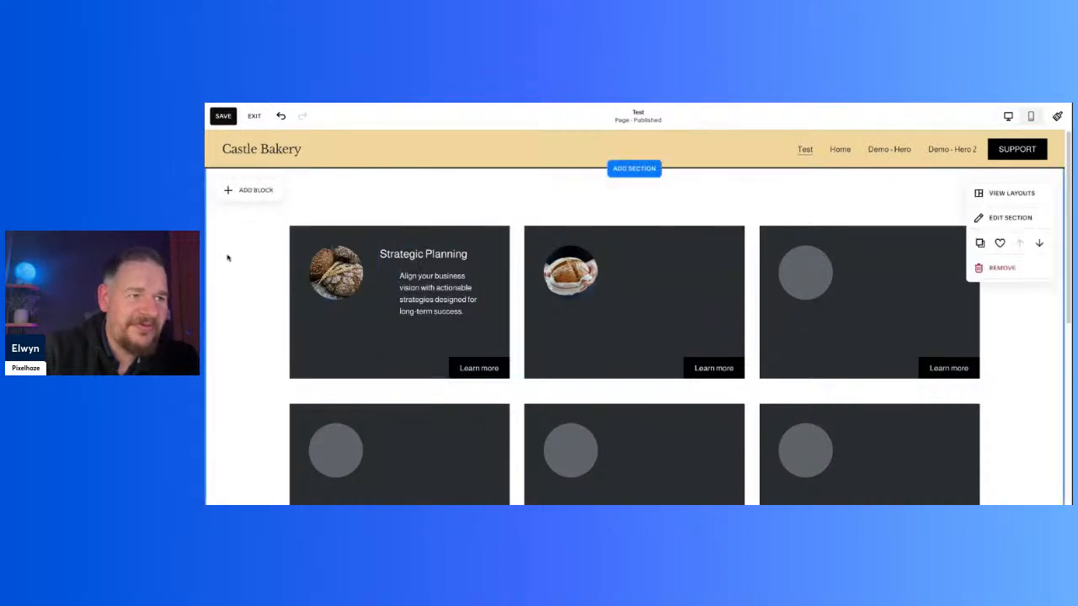
double_click(423, 296)
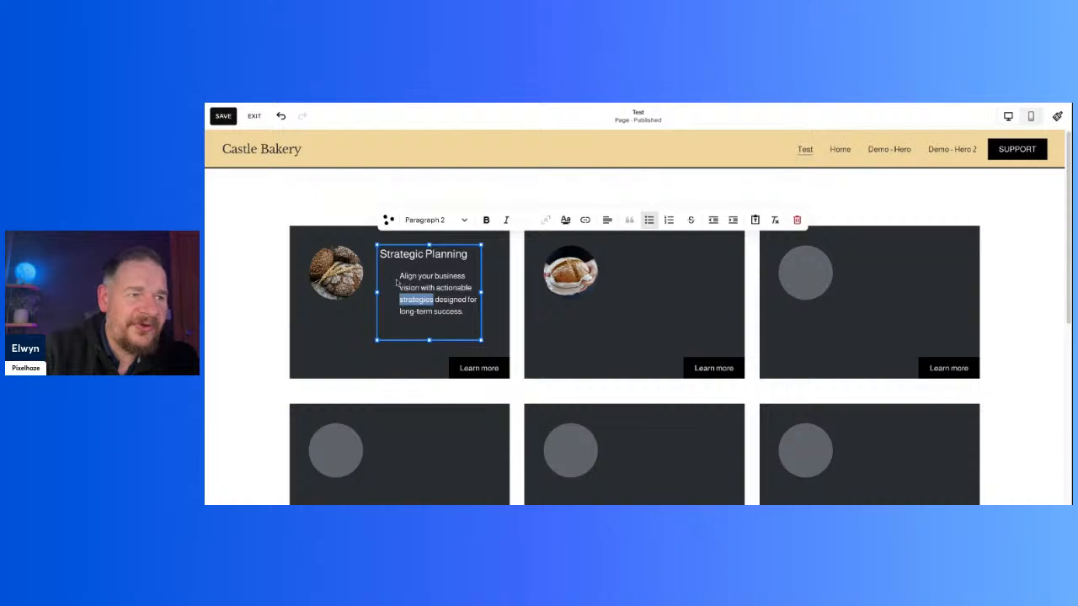
drag(400, 276, 468, 329)
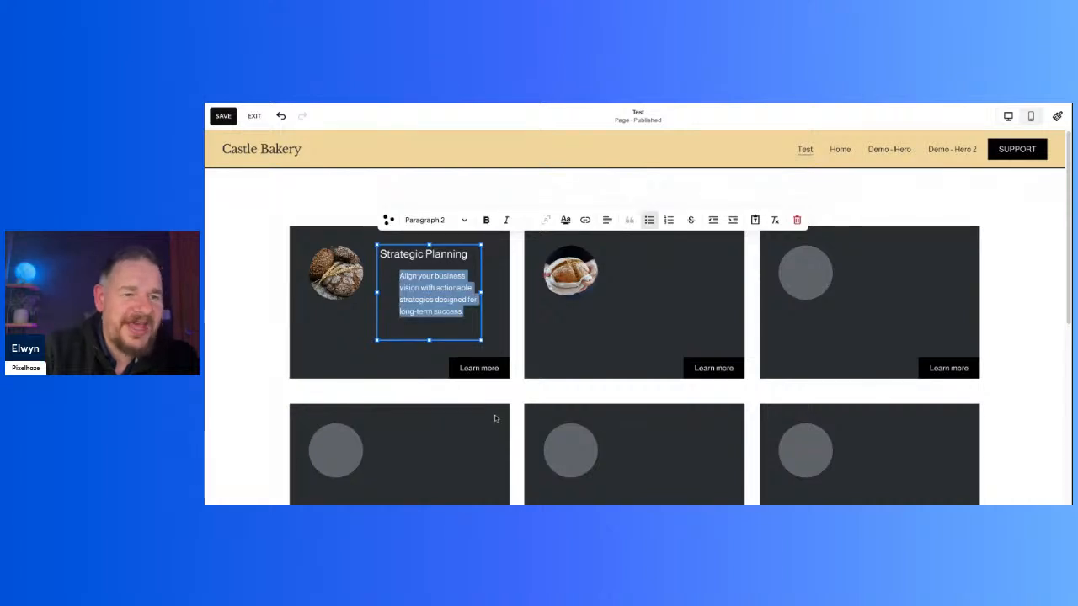
Step: Extend the card section's height downward to make empty space below the second row of cards
scroll(496, 418, down, 5)
click(739, 363)
scroll(738, 363, up, 2)
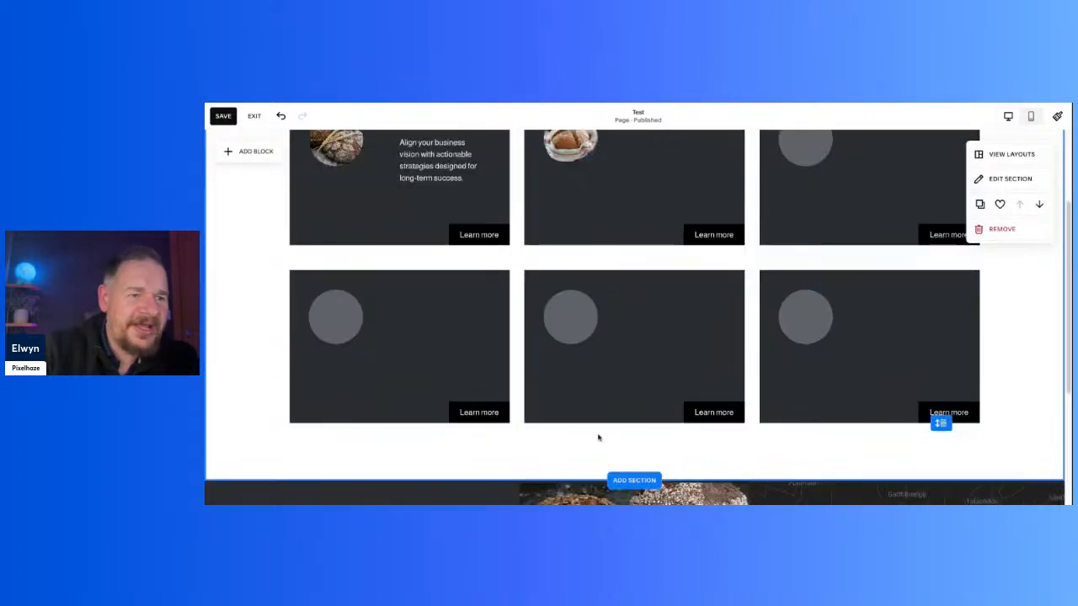
drag(942, 428, 941, 522)
scroll(684, 440, down, 5)
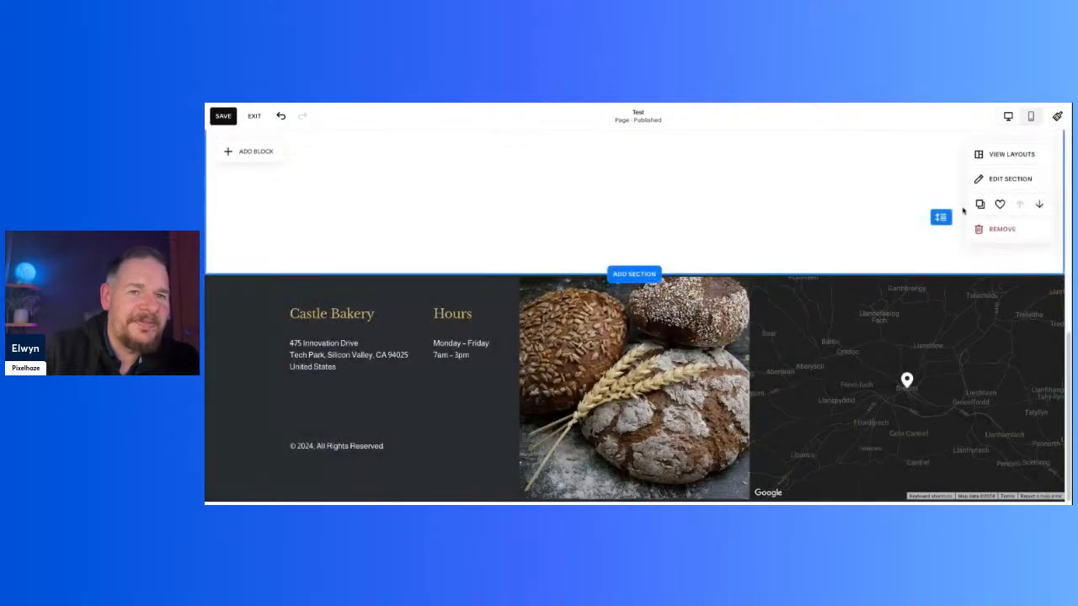
scroll(672, 277, up, 5)
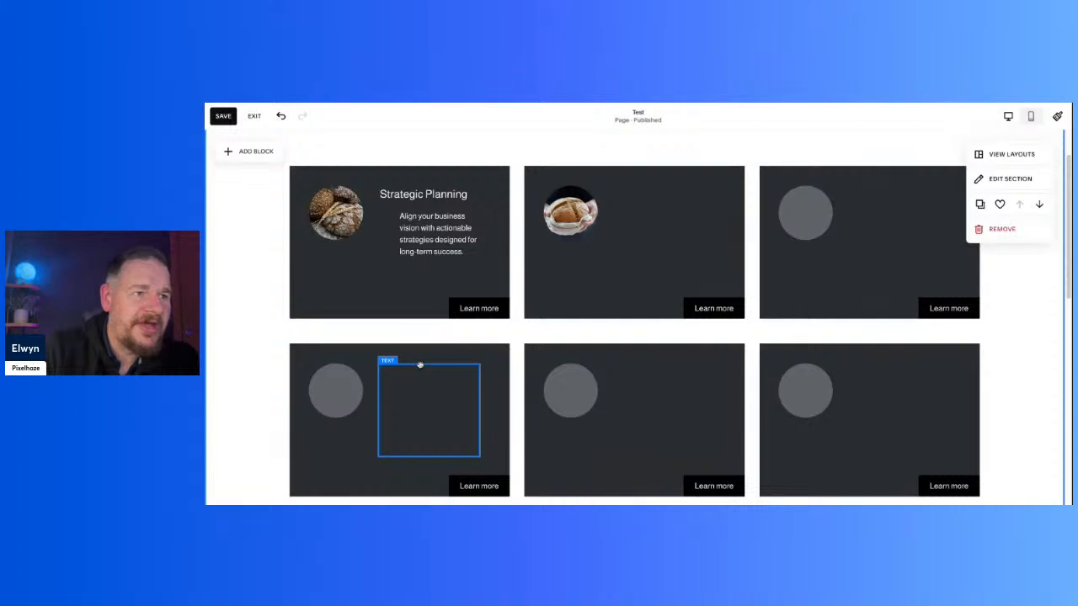
double_click(424, 266)
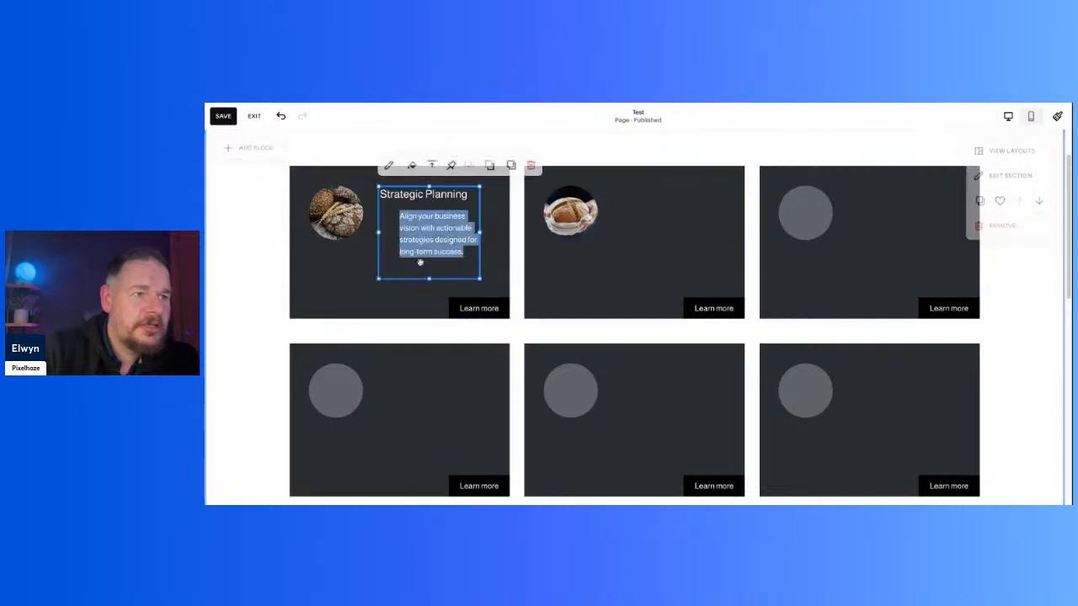
click(387, 335)
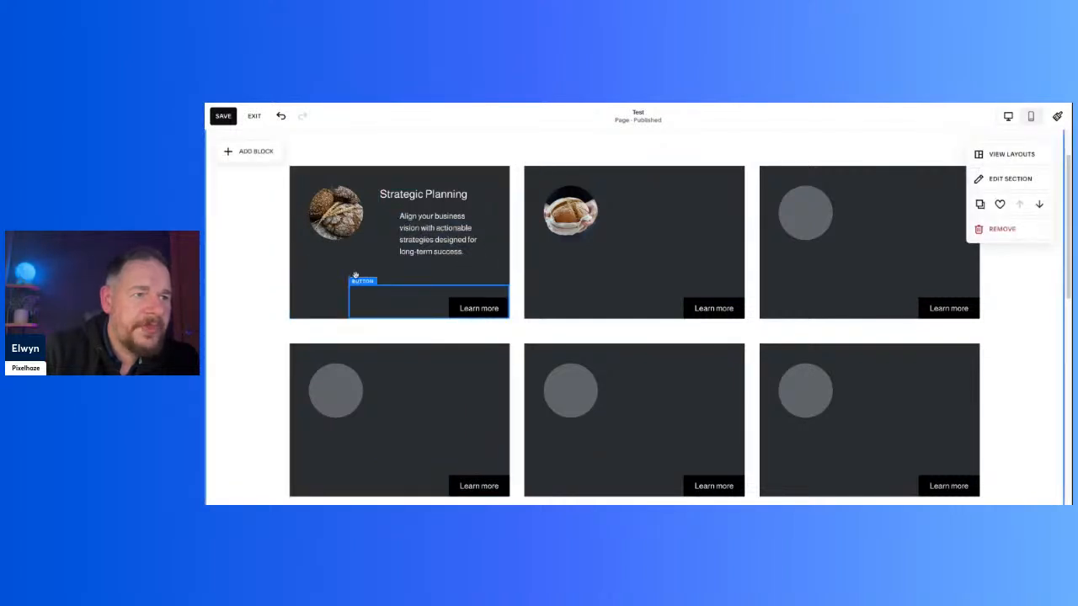
scroll(368, 320, down, 1)
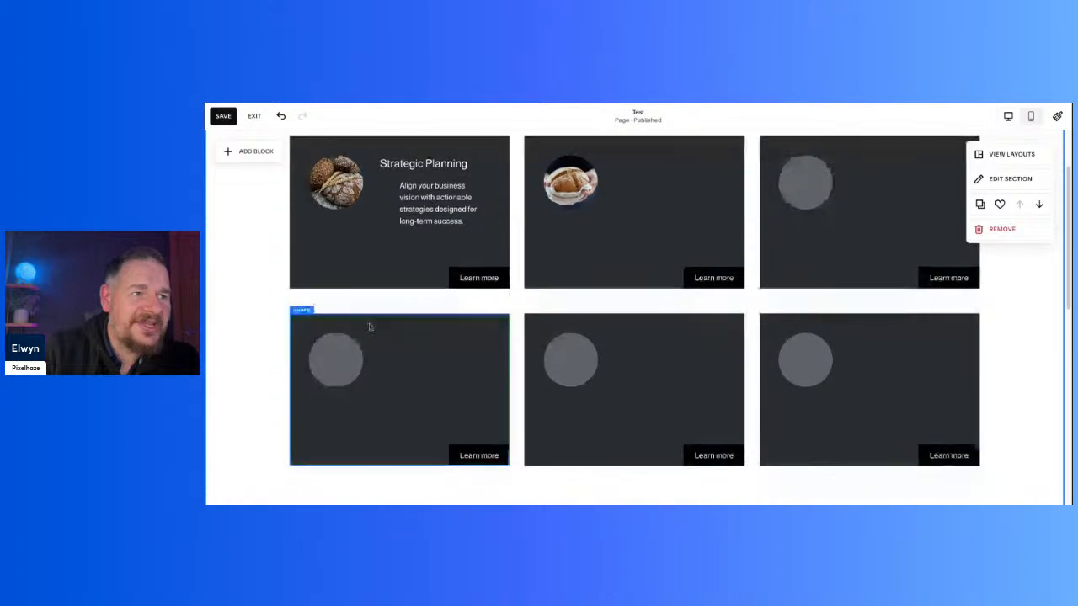
click(386, 294)
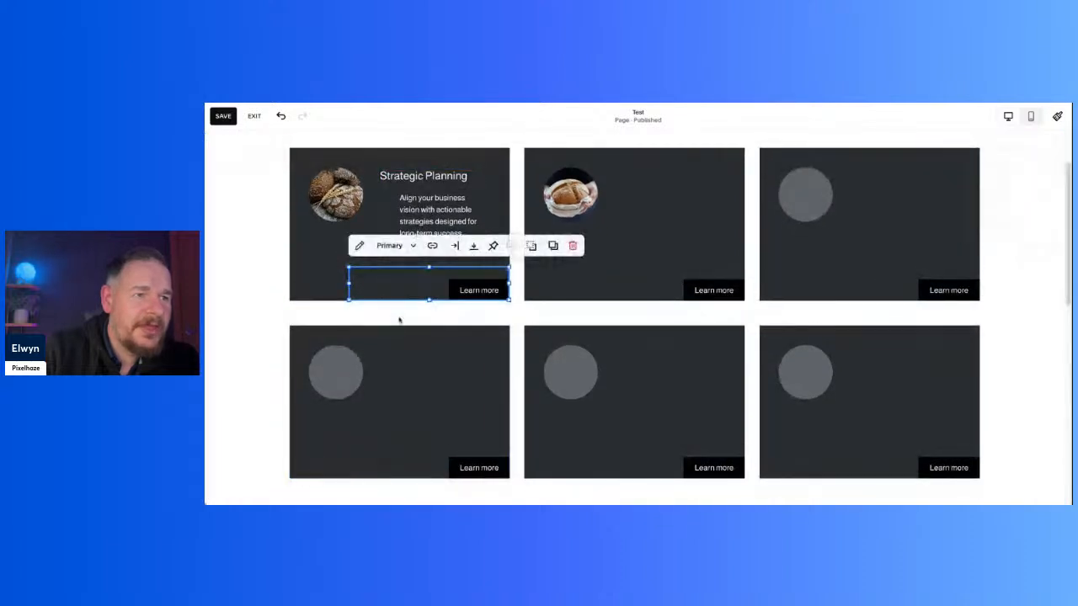
click(400, 312)
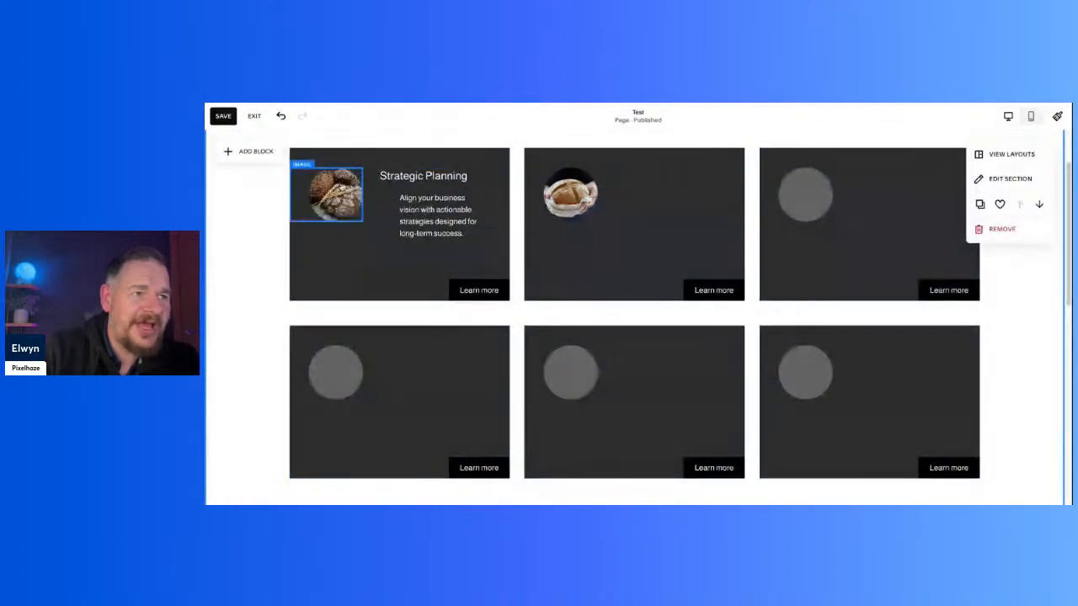
Step: Add a shape block beneath the first column of cards and enlarge it to match the cards' width and height
scroll(389, 314, down, 2)
scroll(389, 314, down, 2)
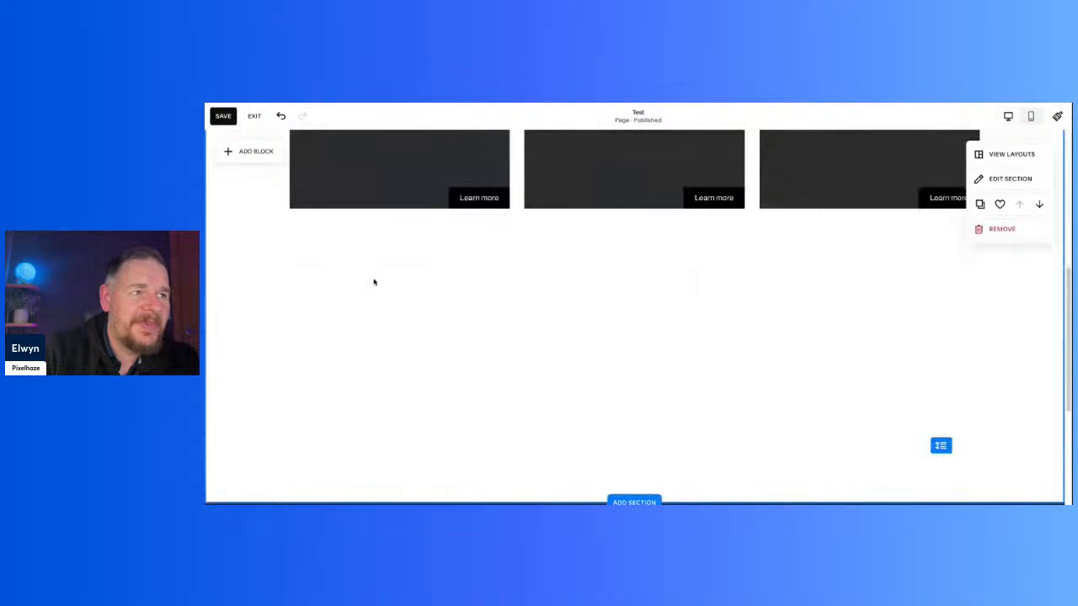
click(249, 155)
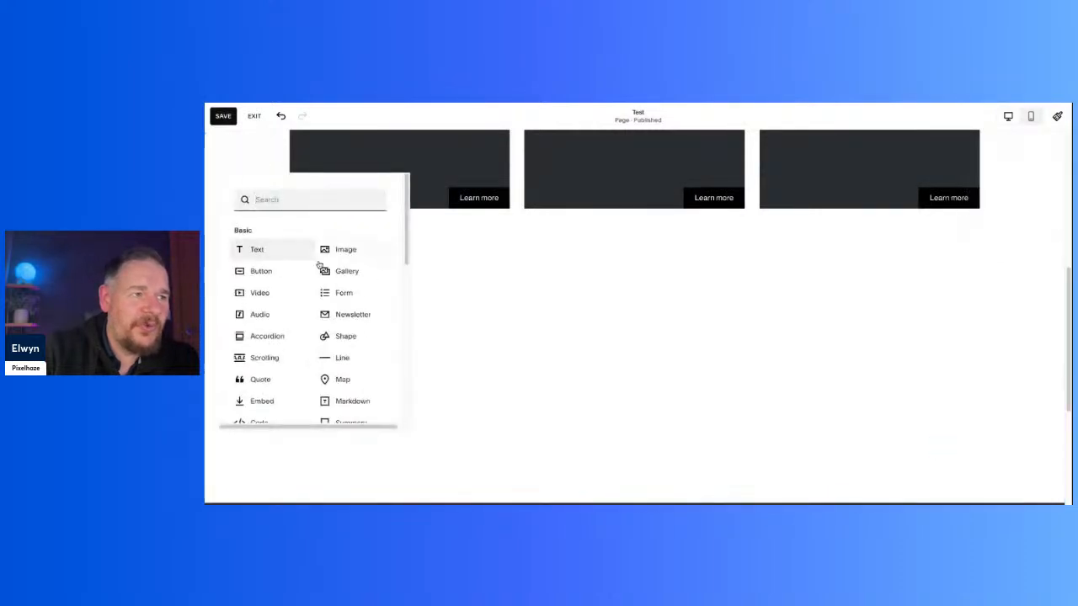
click(331, 337)
drag(399, 257, 400, 253)
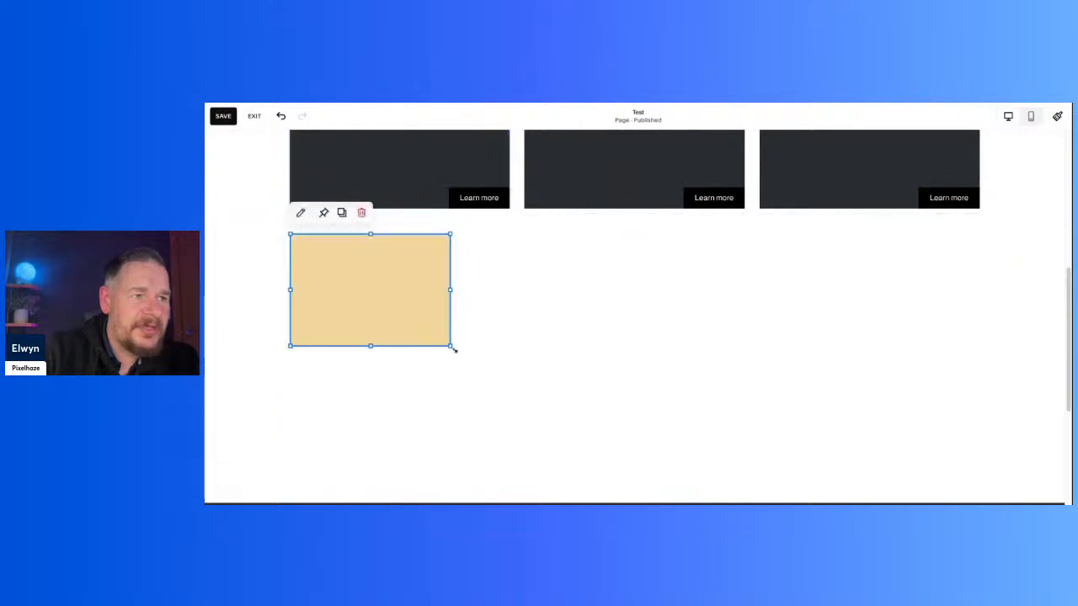
drag(452, 347, 454, 349)
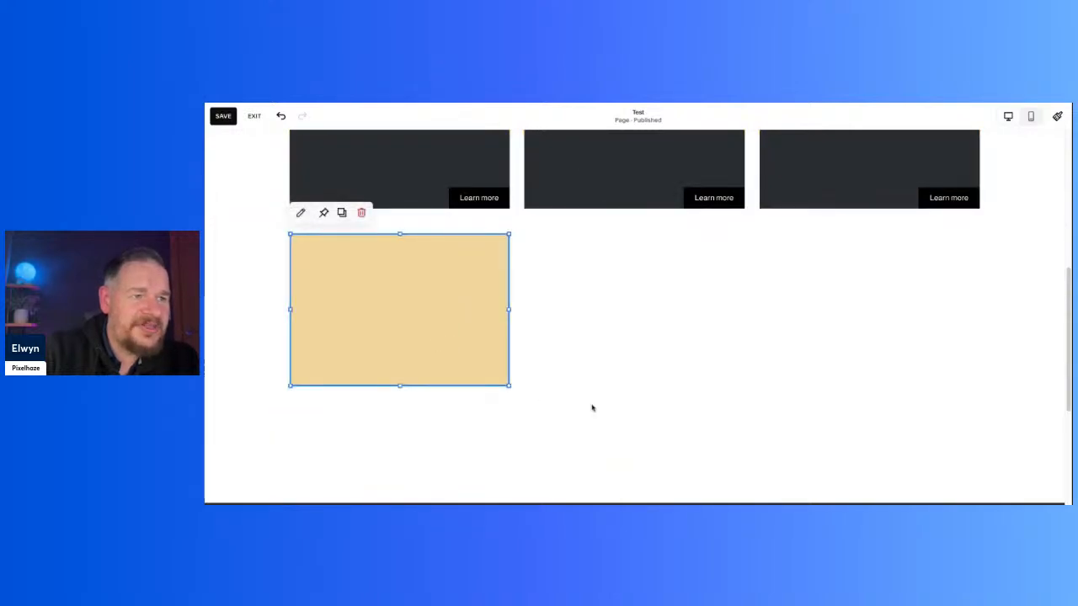
click(624, 398)
scroll(572, 341, up, 1)
drag(410, 438, 430, 447)
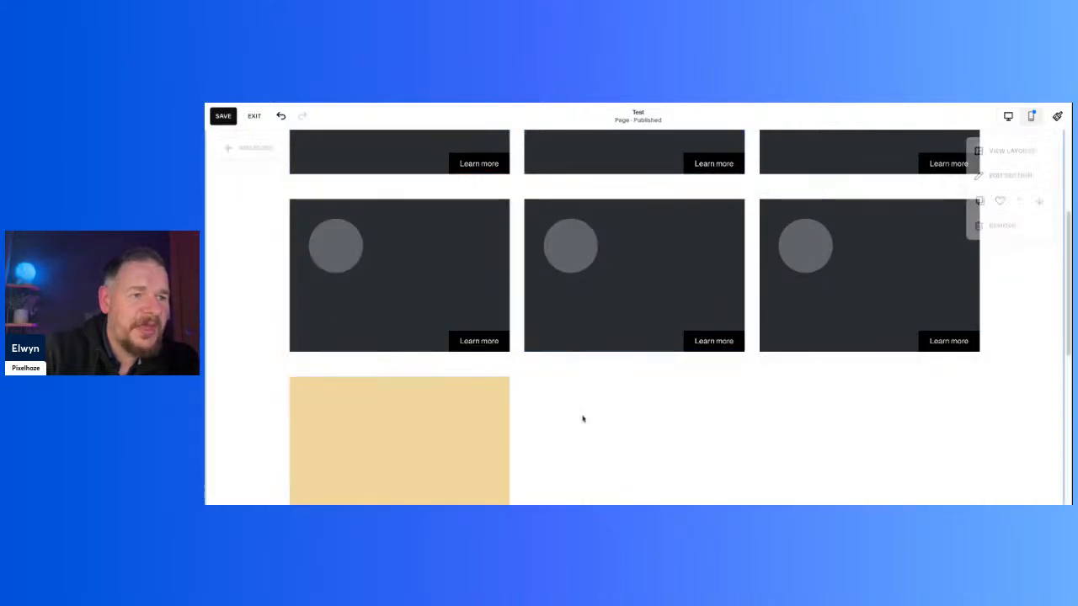
scroll(566, 396, down, 3)
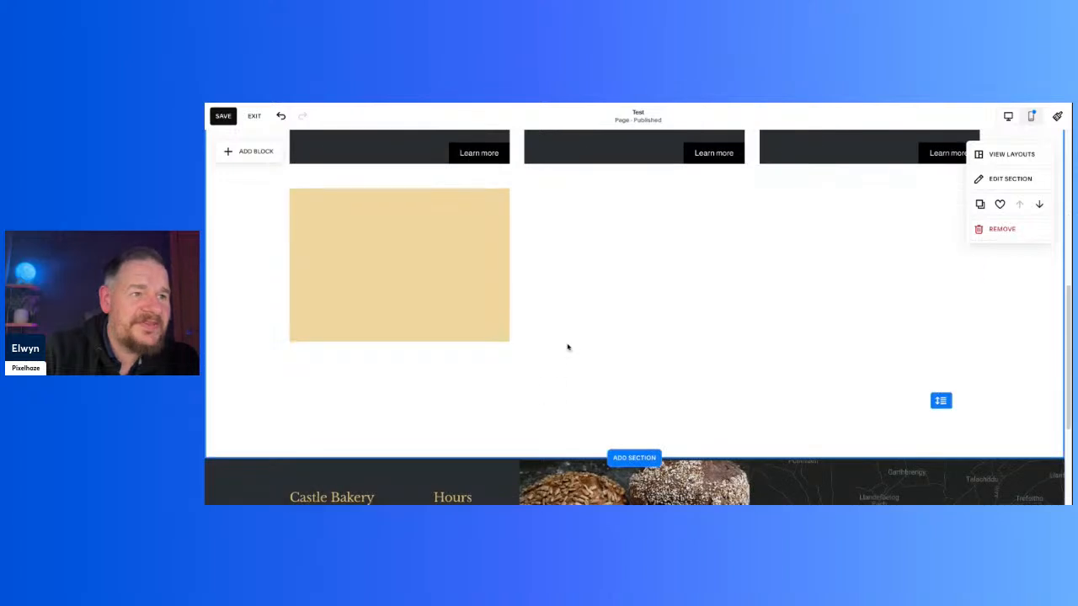
scroll(565, 351, up, 5)
scroll(566, 350, down, 3)
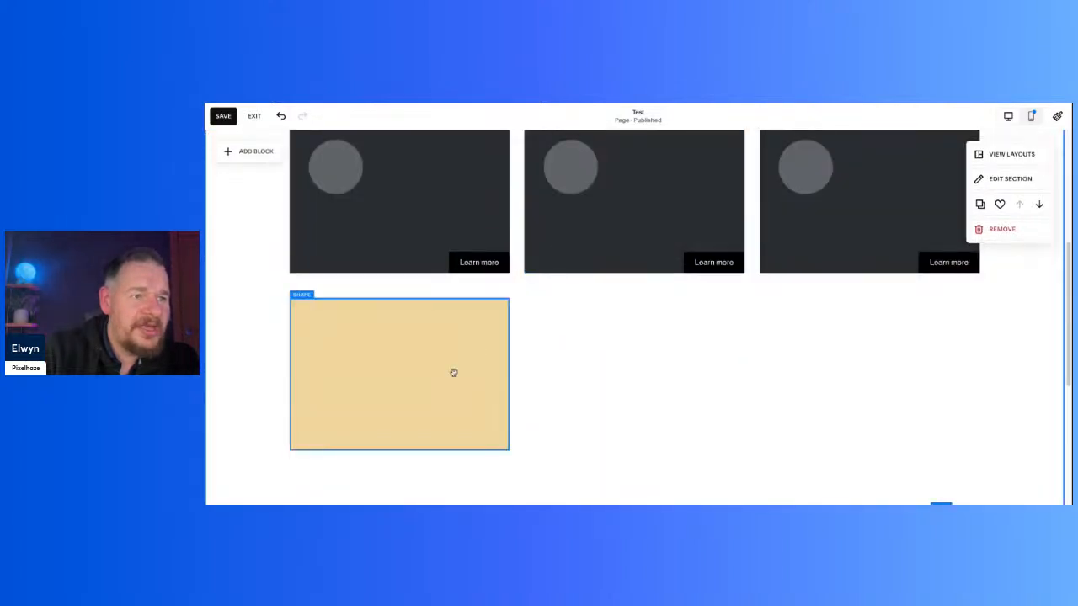
scroll(486, 379, up, 3)
scroll(486, 379, up, 2)
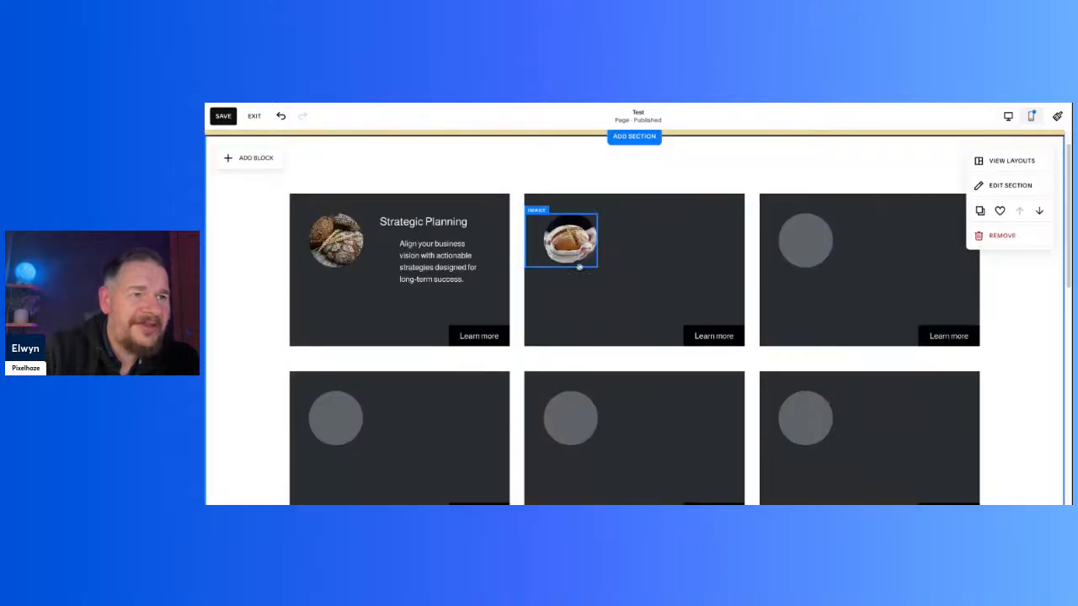
Step: Add an image block and place it at the upper-left corner of the yellow shape below the second card row
scroll(450, 241, down, 5)
scroll(450, 241, down, 3)
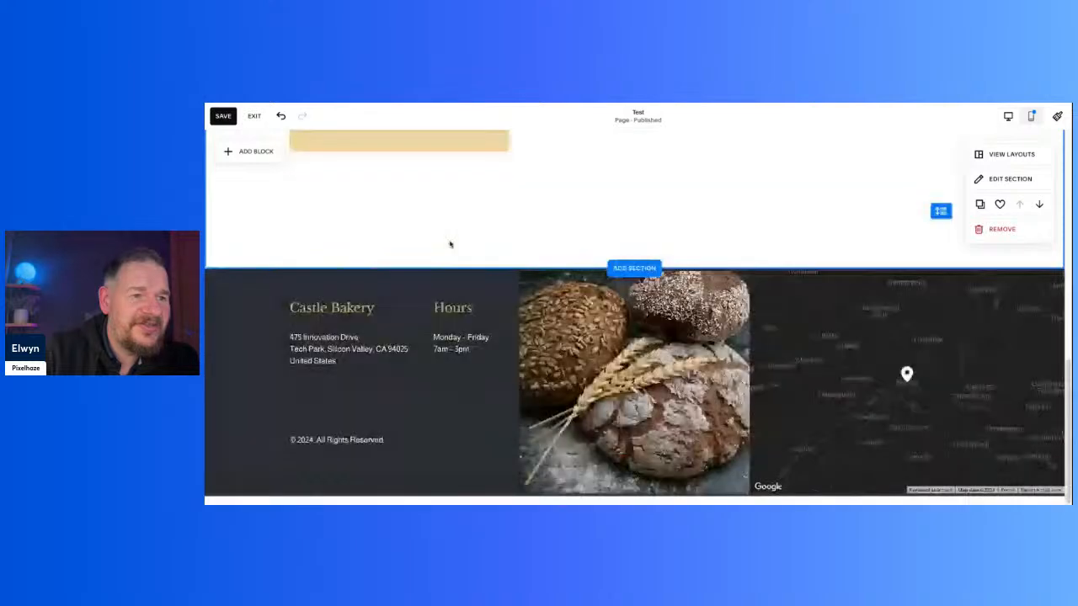
scroll(594, 352, up, 3)
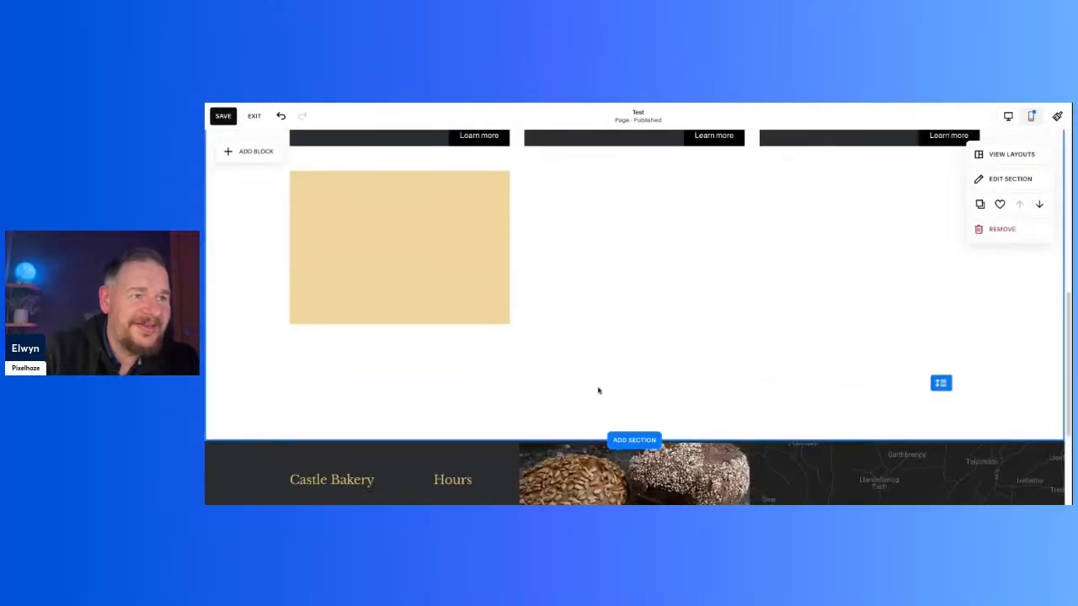
scroll(573, 332, up, 2)
scroll(343, 286, up, 2)
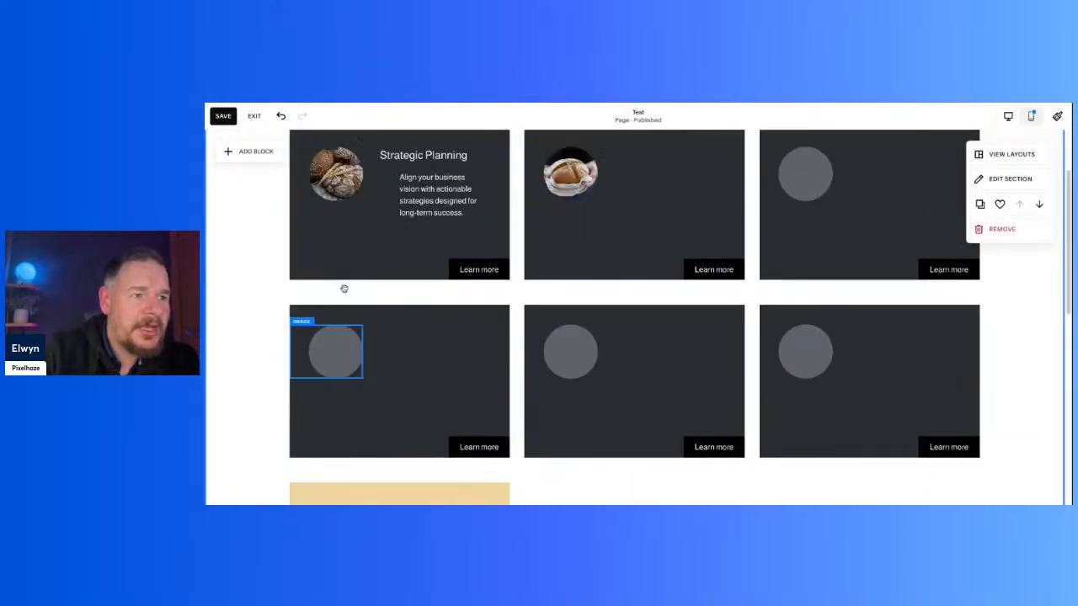
scroll(348, 287, down, 4)
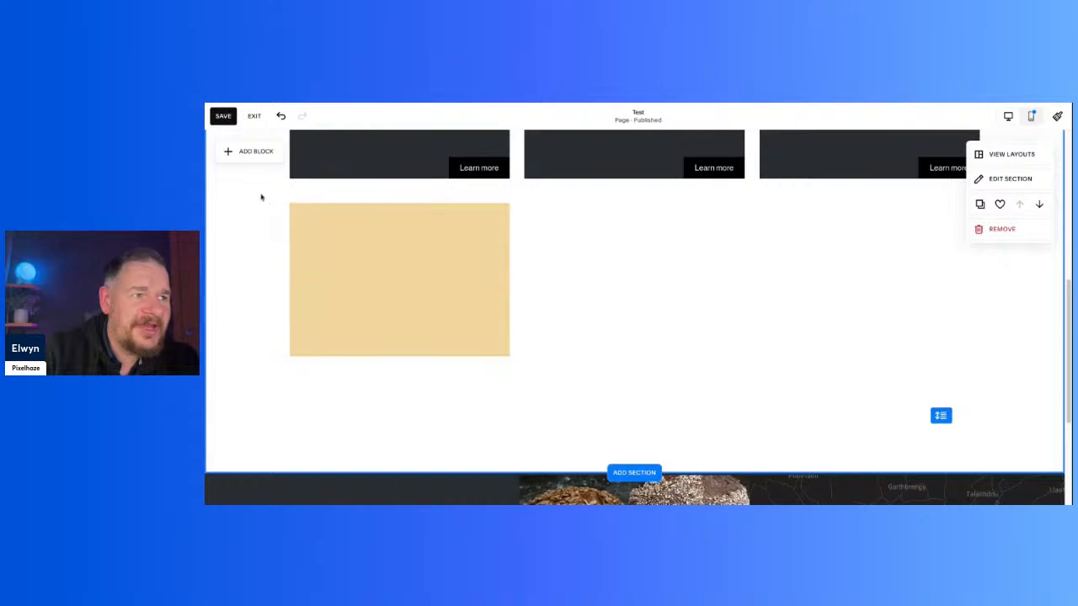
click(255, 151)
click(382, 256)
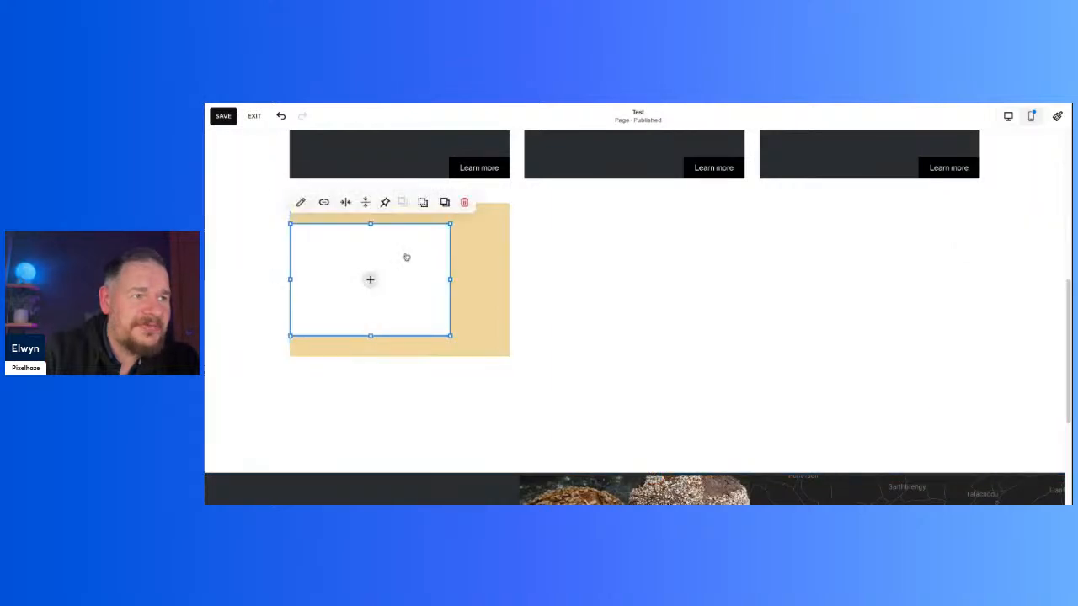
drag(325, 275, 428, 293)
Step: Shrink the empty image block to a small square, leaving a gap between it and the yellow shape's top edge
scroll(649, 303, up, 5)
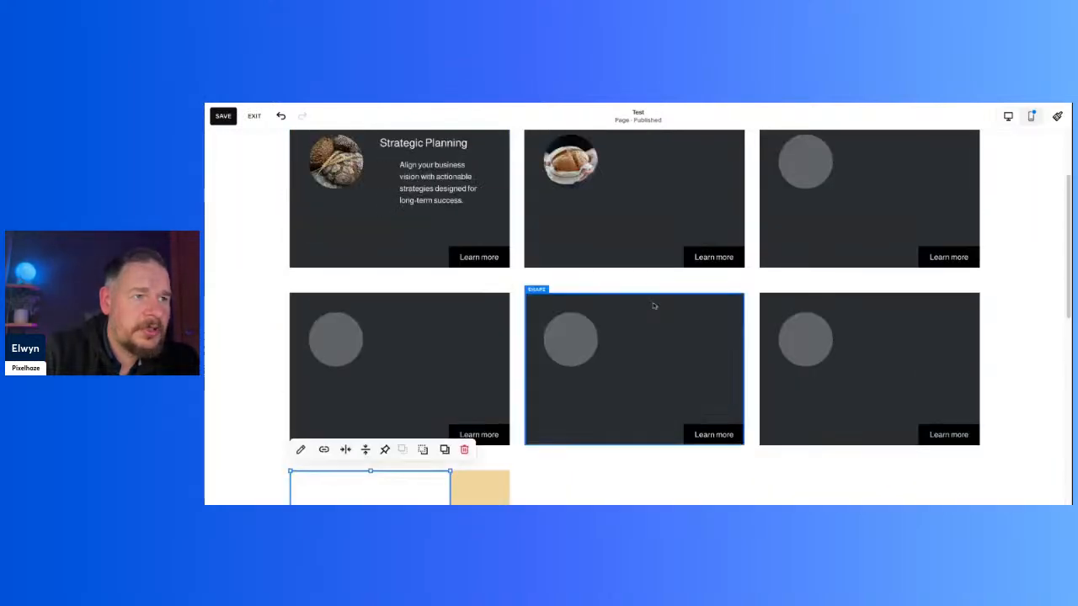
scroll(642, 306, down, 1)
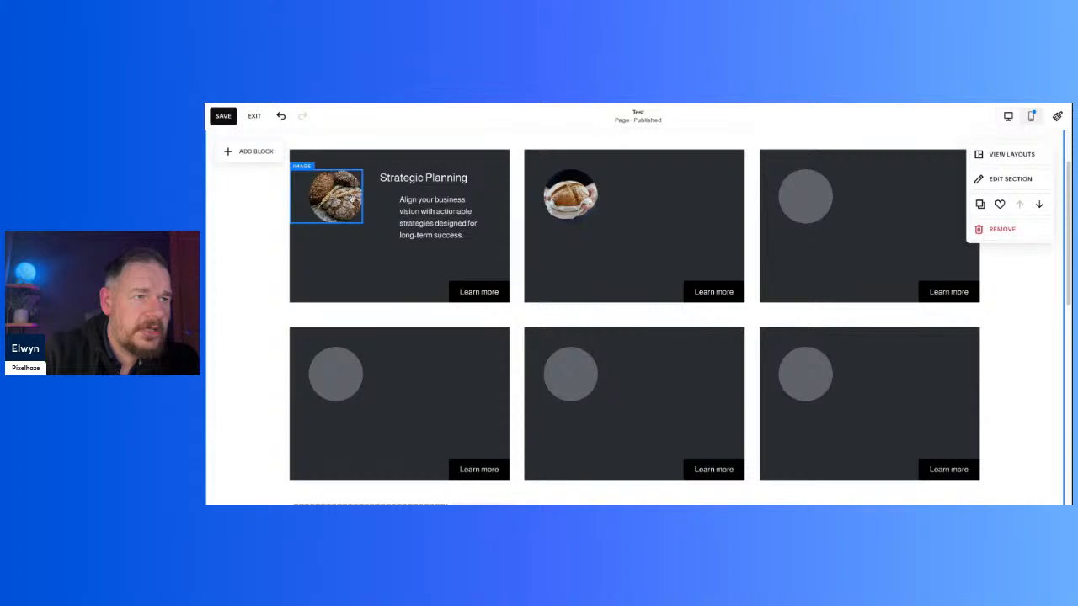
scroll(343, 202, down, 3)
click(366, 252)
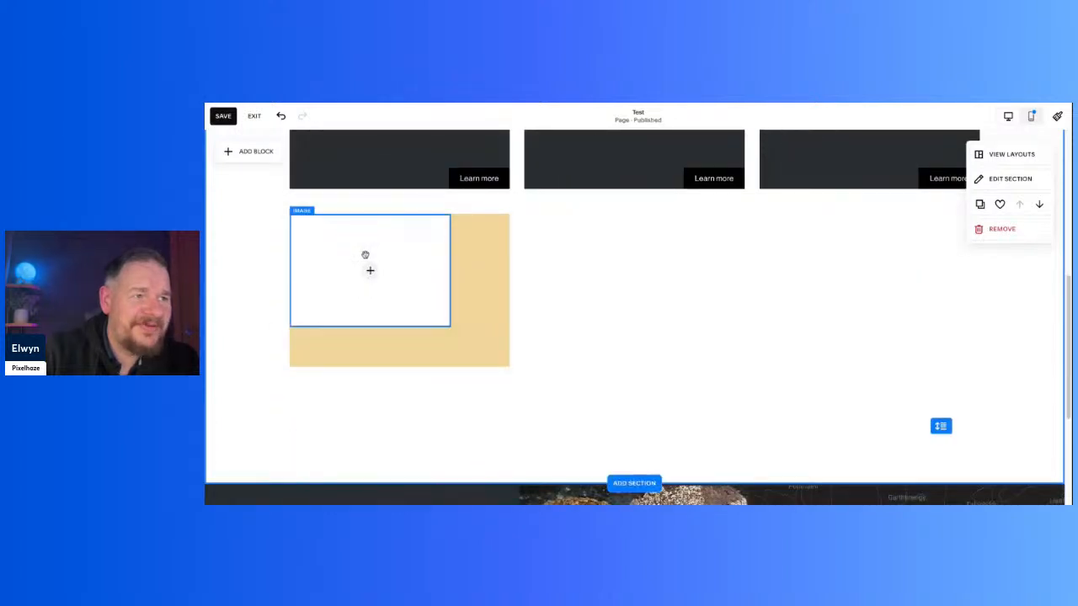
drag(369, 214, 371, 234)
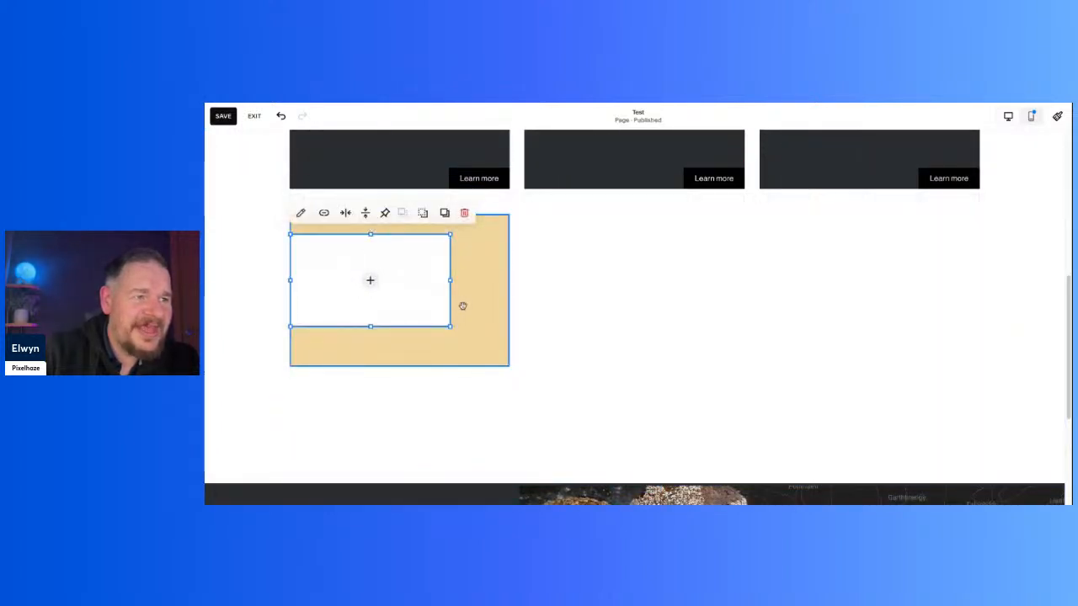
drag(450, 279, 443, 279)
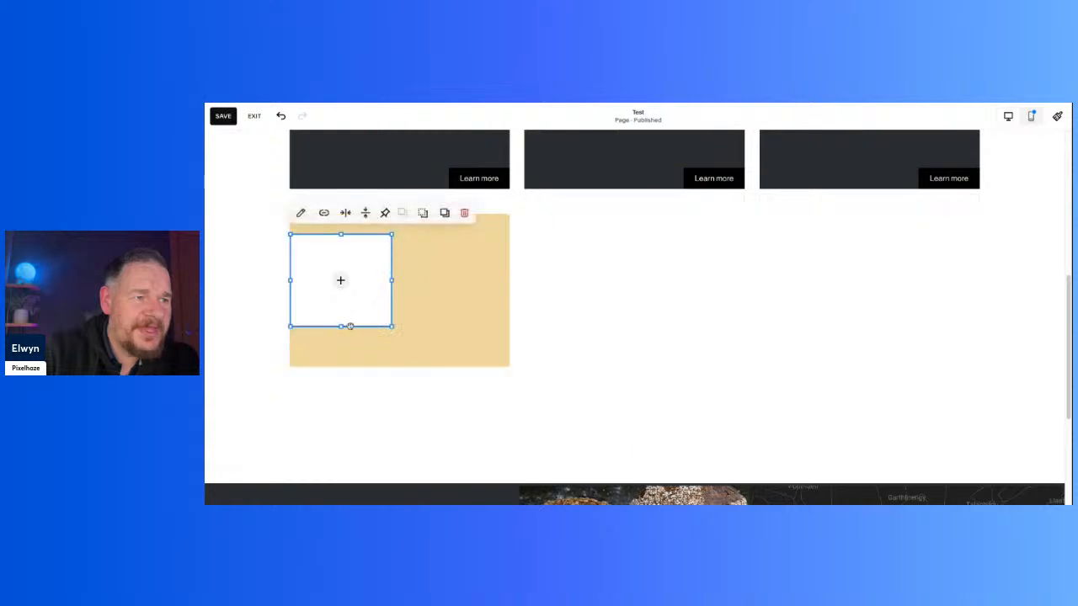
drag(341, 326, 341, 303)
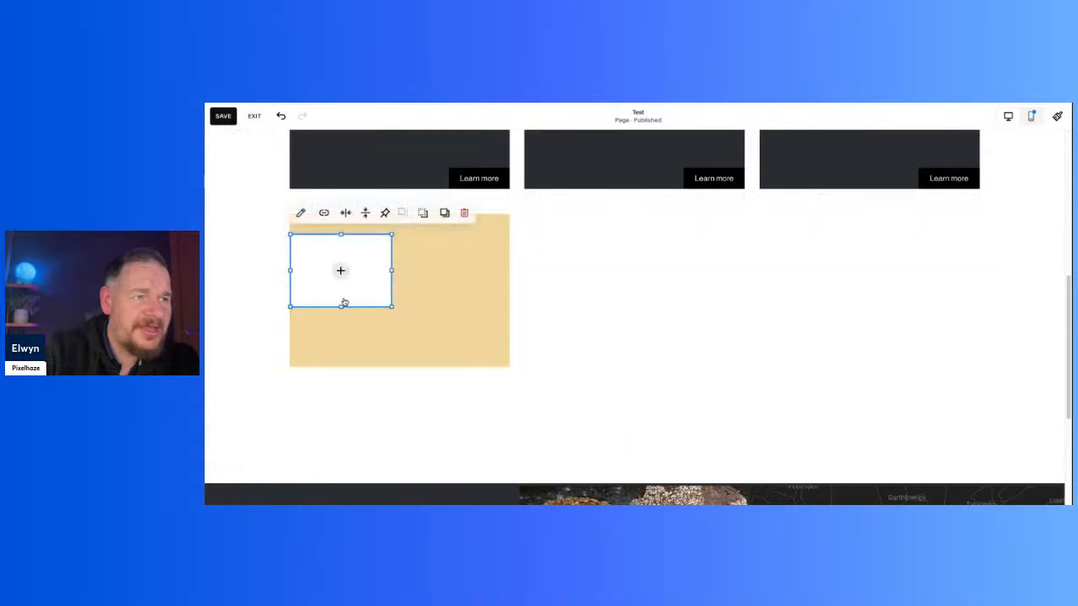
scroll(344, 302, up, 2)
drag(391, 392, 388, 389)
click(614, 412)
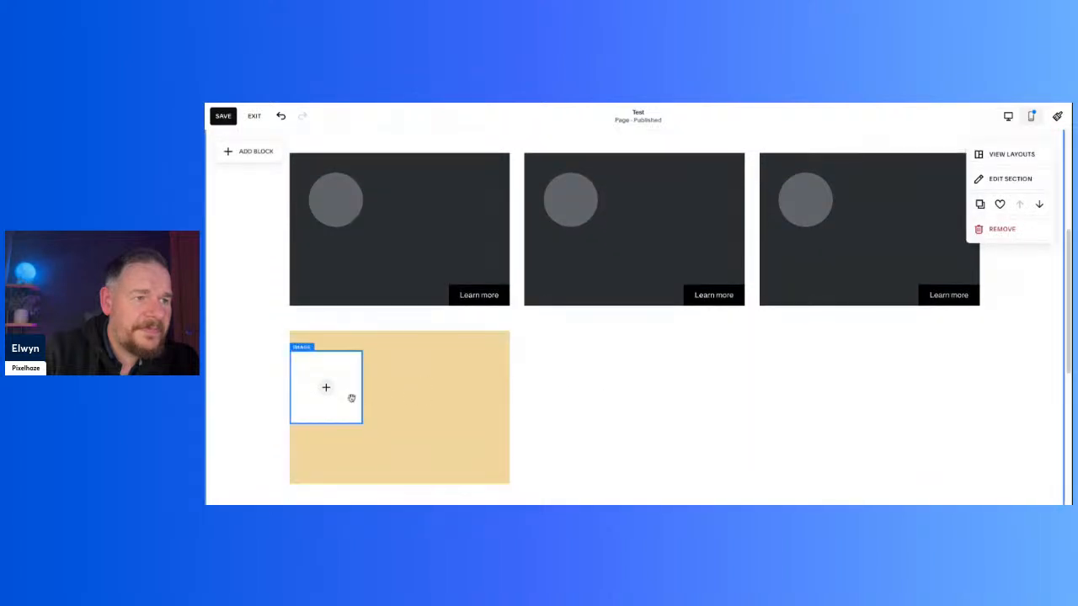
Step: Fill the empty image block with the free stock photo of a mountain meadow framed by trees
click(326, 387)
click(327, 389)
click(327, 389)
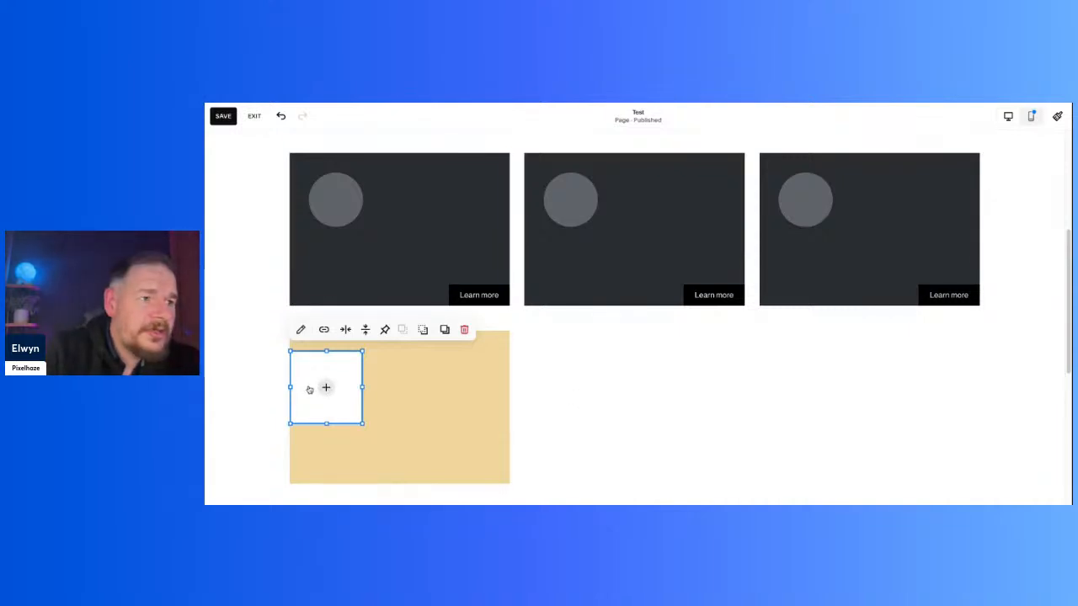
click(325, 388)
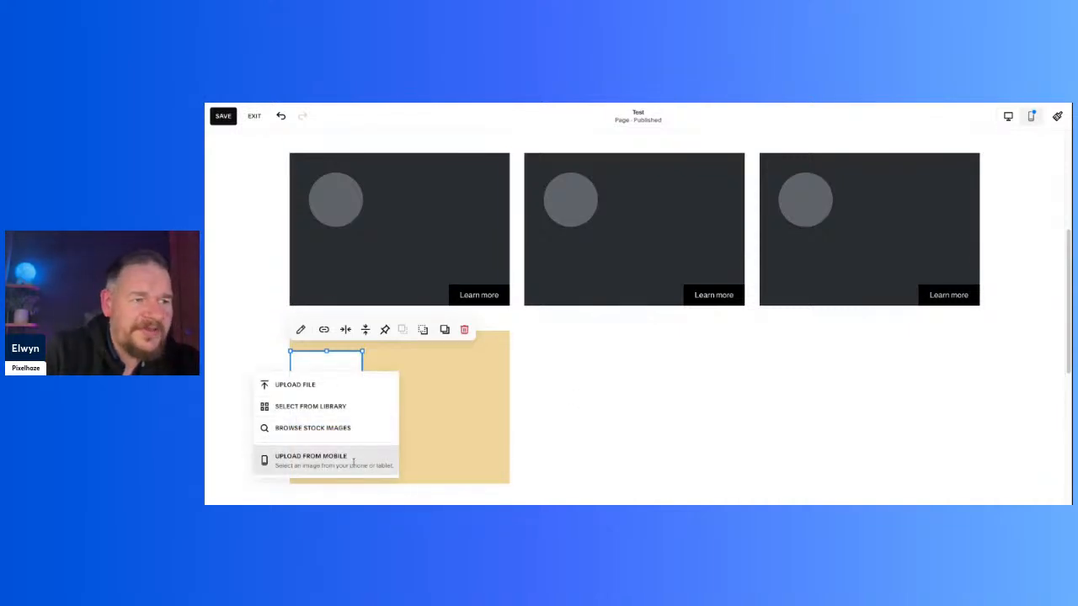
click(346, 430)
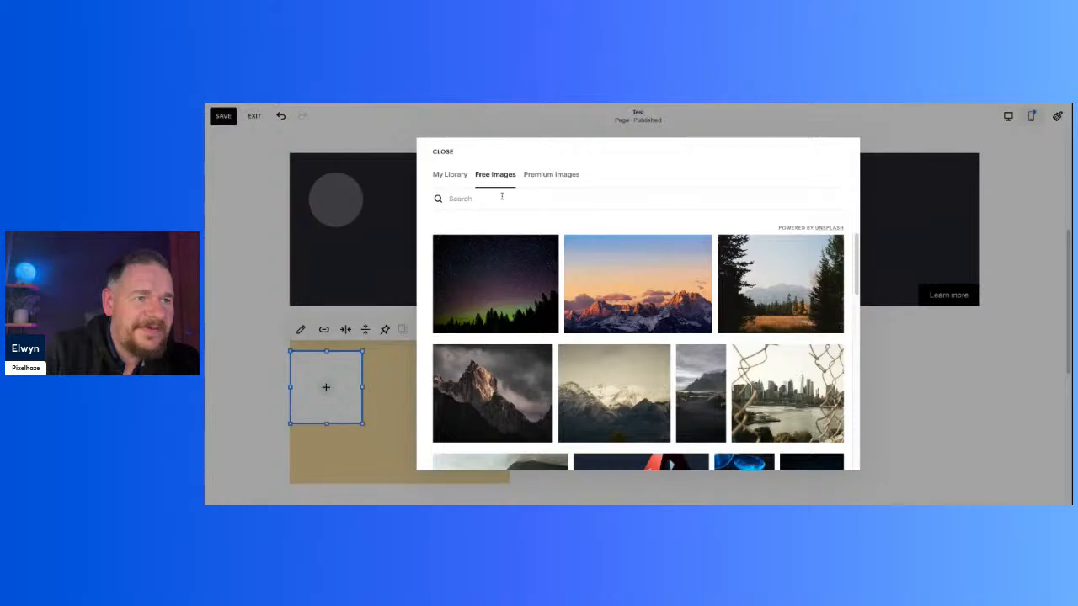
click(748, 295)
click(560, 376)
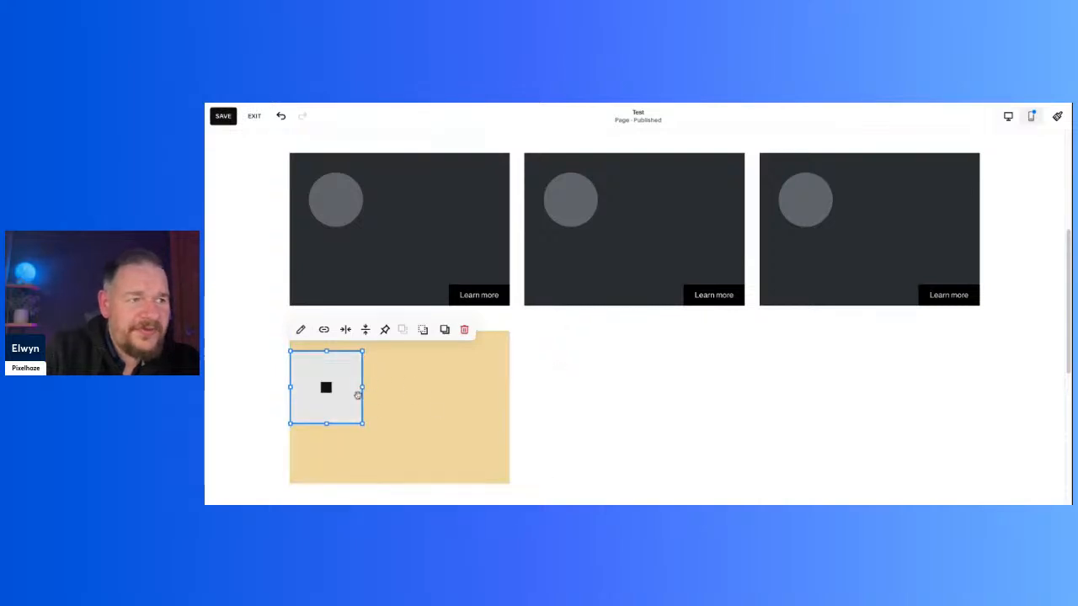
click(270, 393)
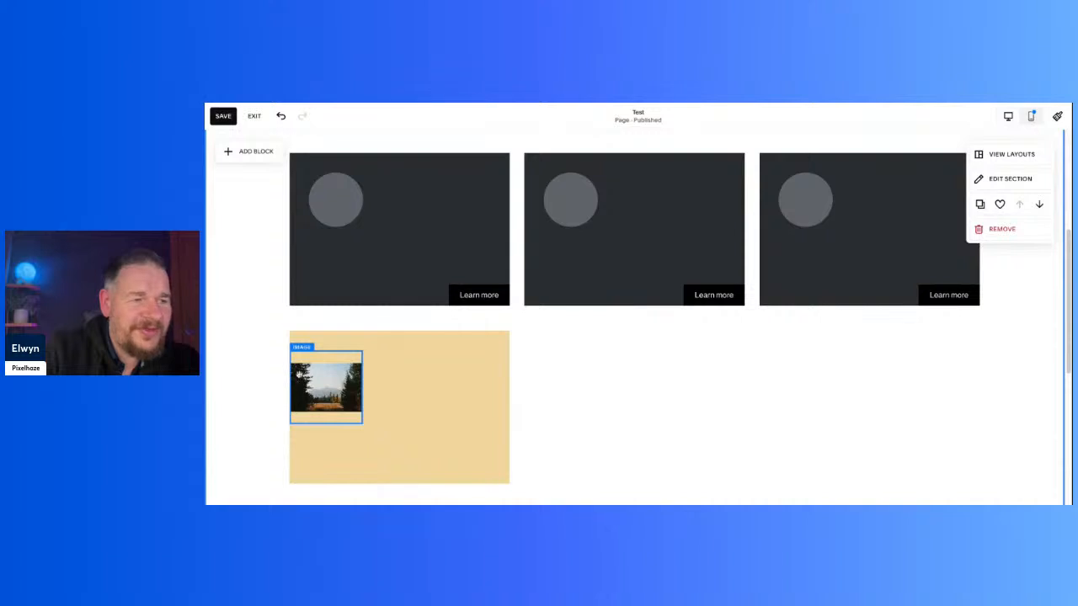
Step: Mask the meadow photo with the circle shape in its design settings, browsing the 1:1 shape choices
double_click(344, 392)
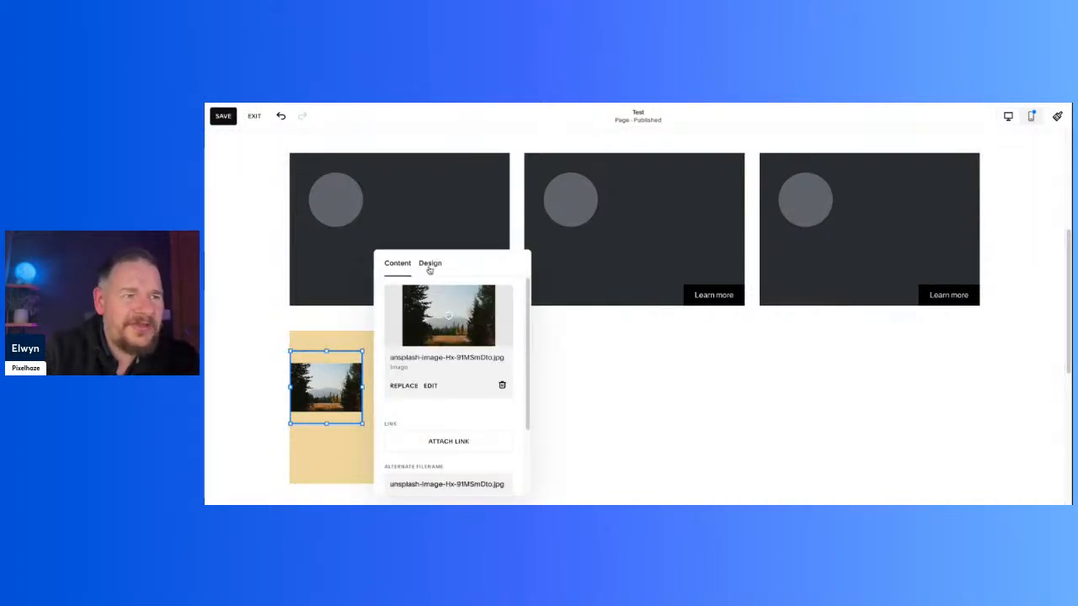
click(429, 264)
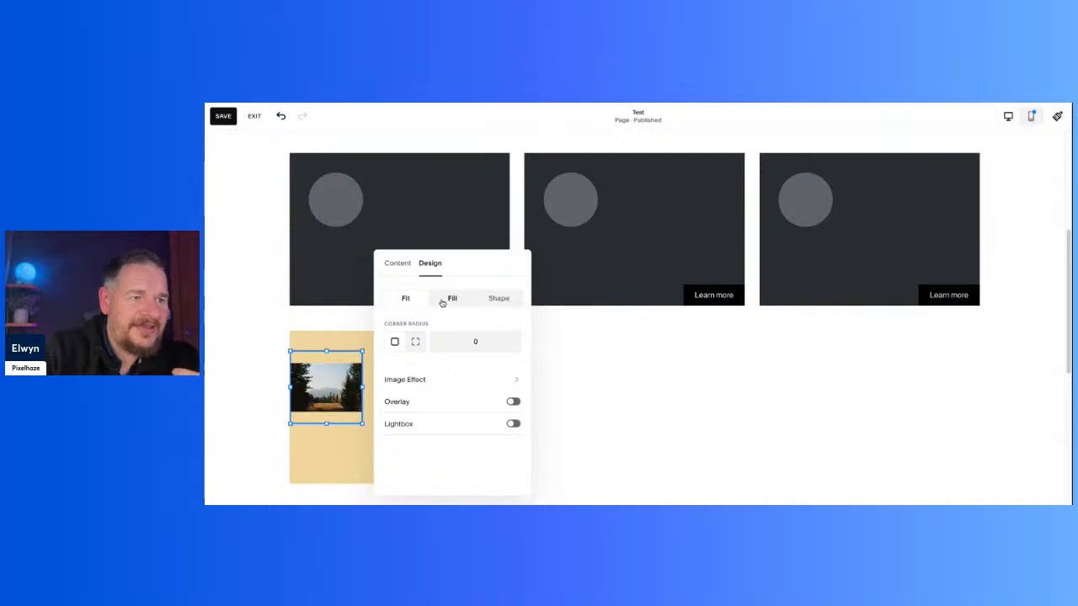
click(268, 385)
double_click(341, 384)
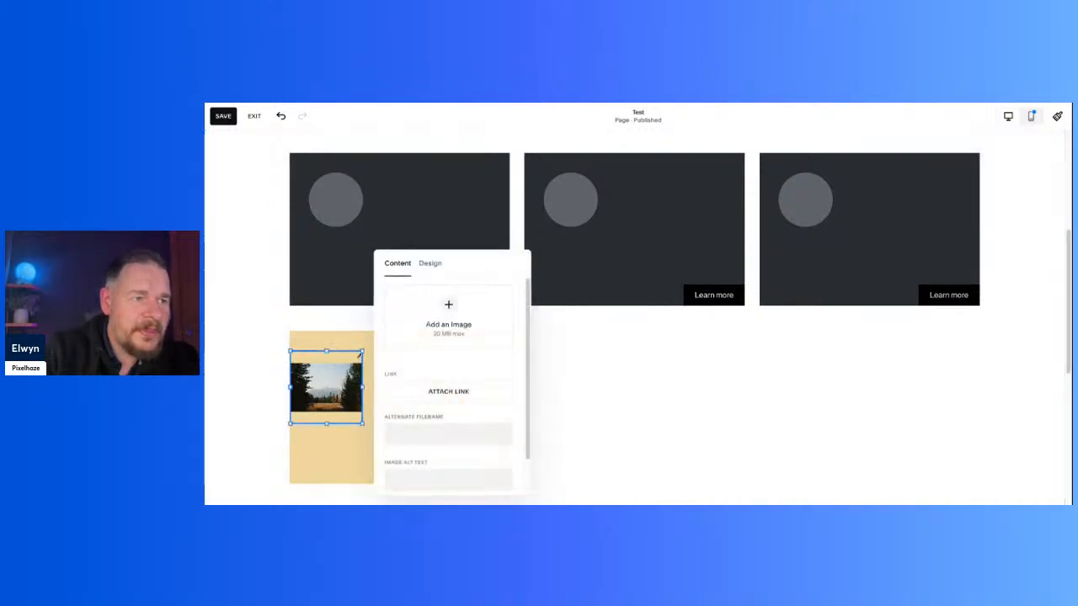
click(430, 264)
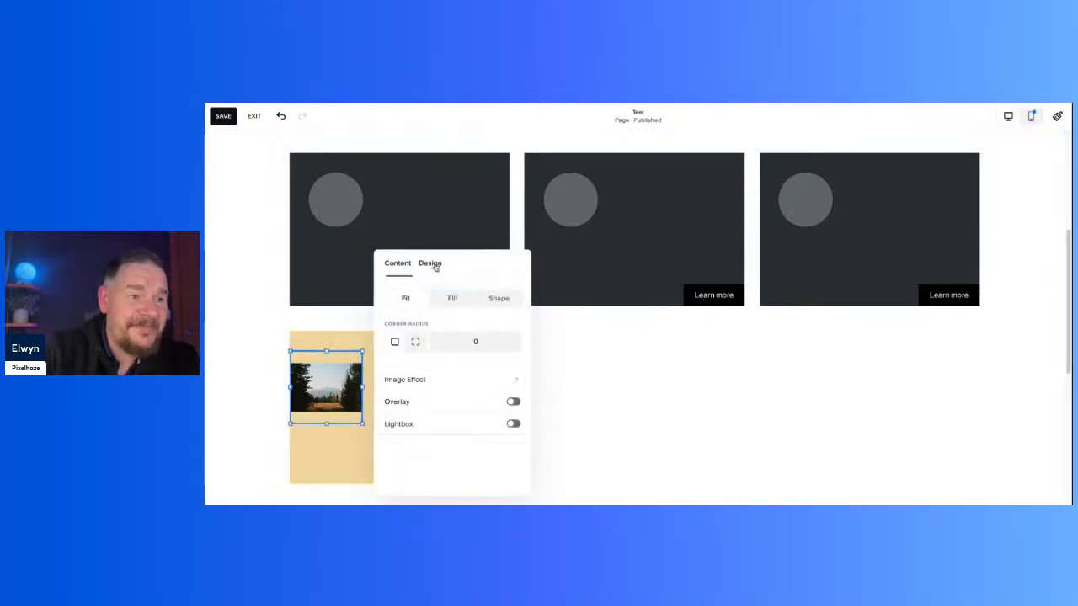
click(501, 300)
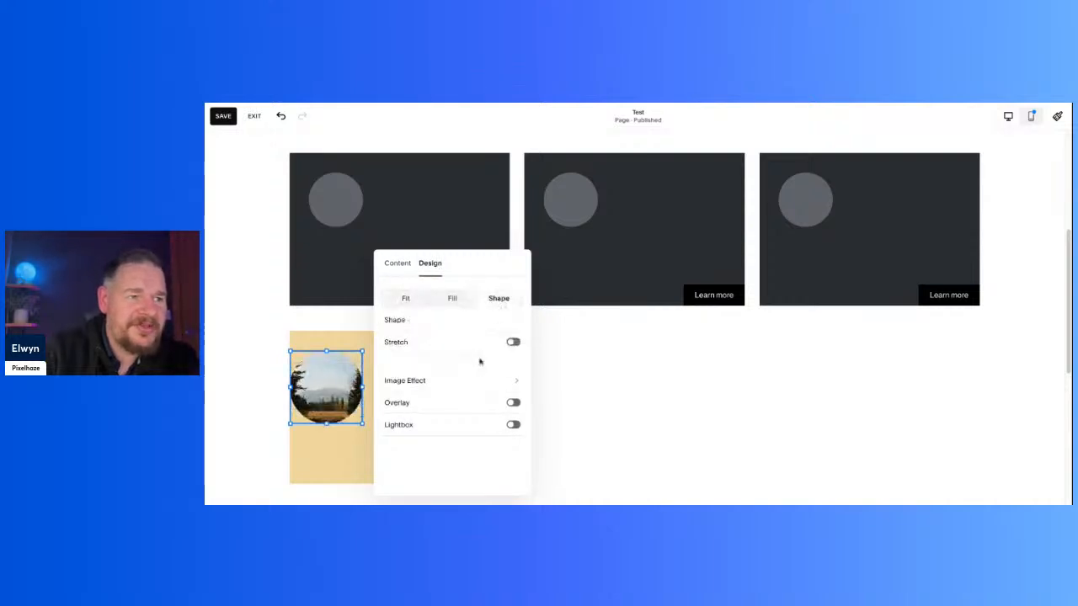
click(503, 324)
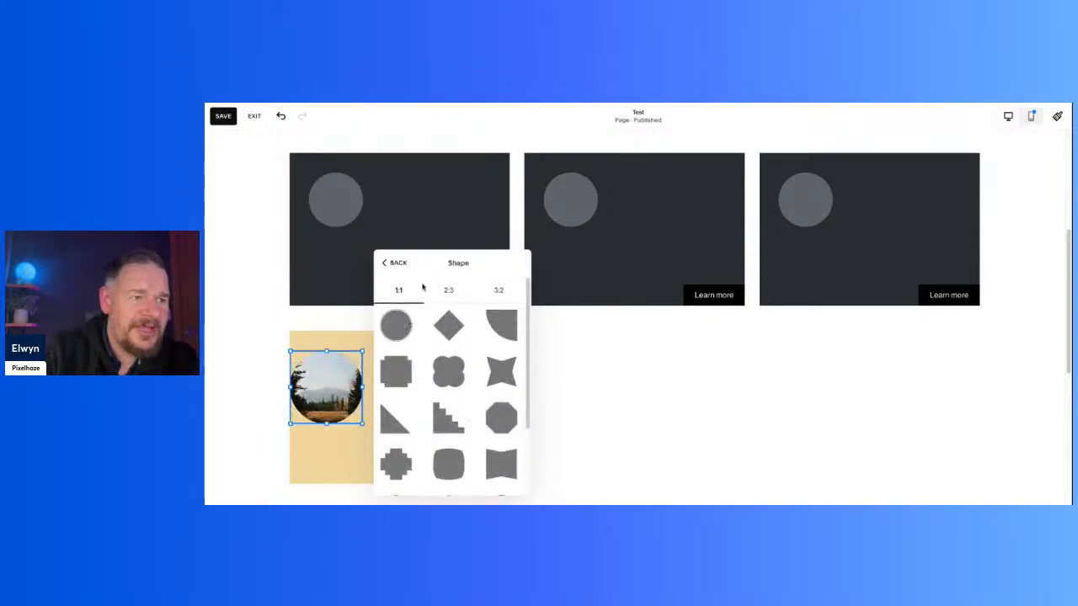
click(394, 264)
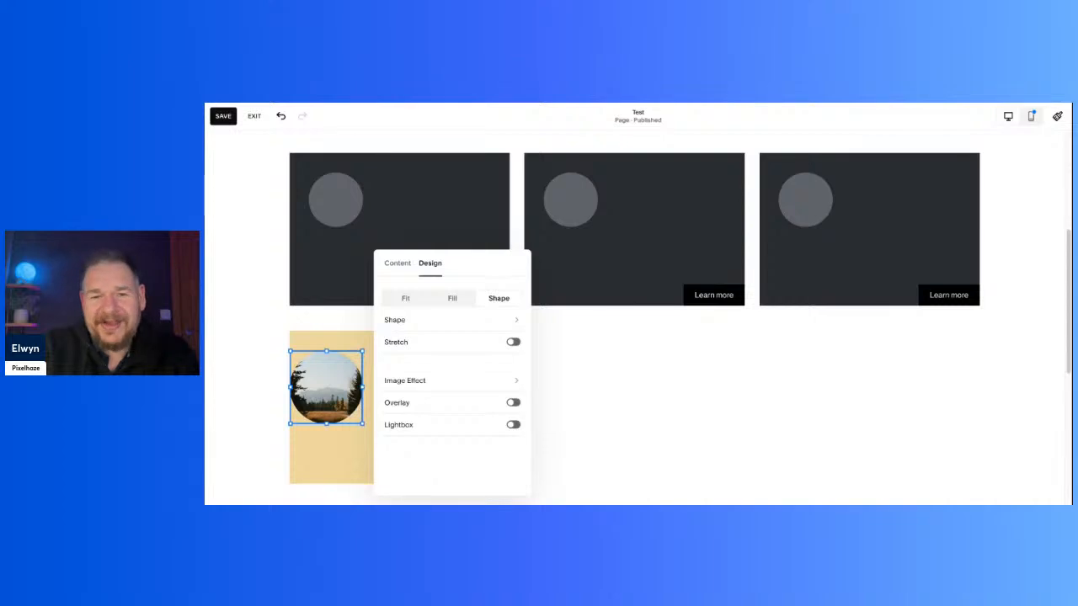
click(287, 409)
Step: Shorten the circular meadow image block so its circle matches the size of those in the cards above
mouse_move(291, 386)
mouse_down()
mouse_move(308, 387)
mouse_move(291, 387)
mouse_up()
click(337, 392)
drag(320, 387, 278, 395)
click(335, 397)
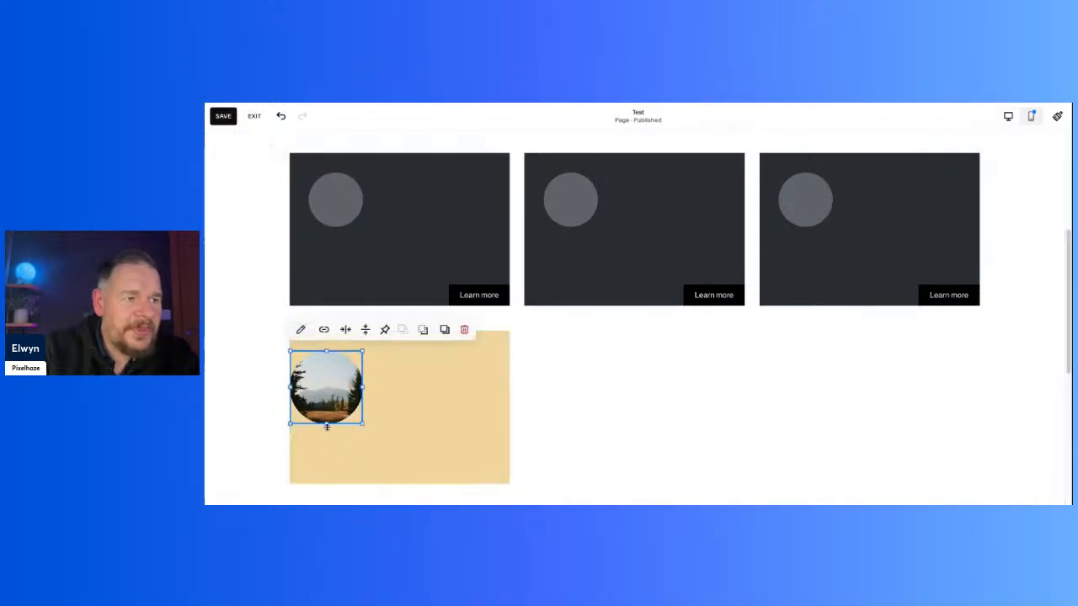
mouse_move(291, 388)
mouse_down()
mouse_move(318, 388)
mouse_move(283, 397)
mouse_up()
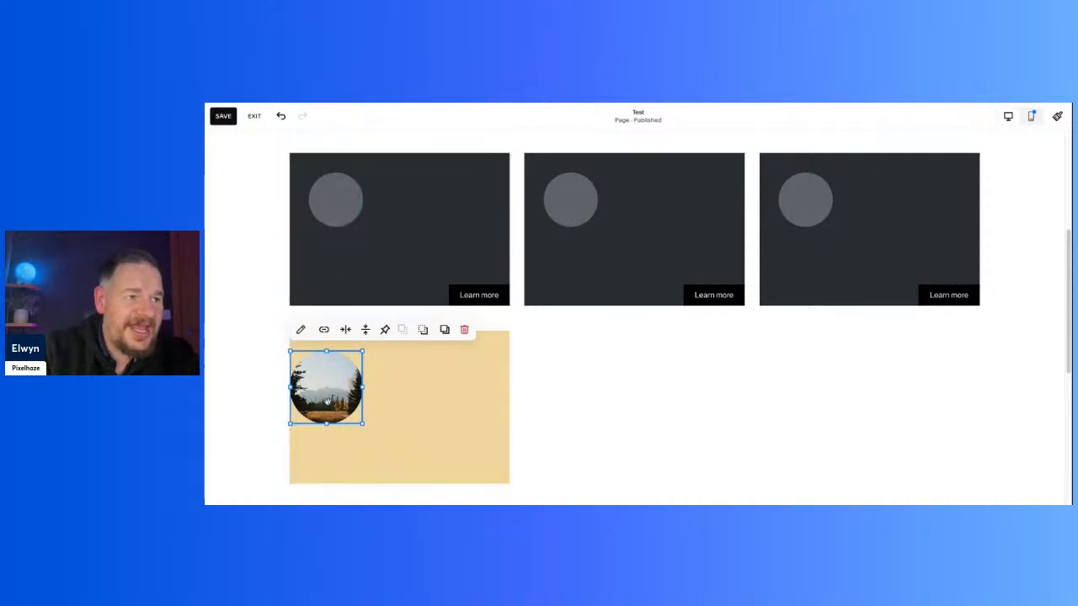
drag(327, 426, 331, 409)
click(622, 418)
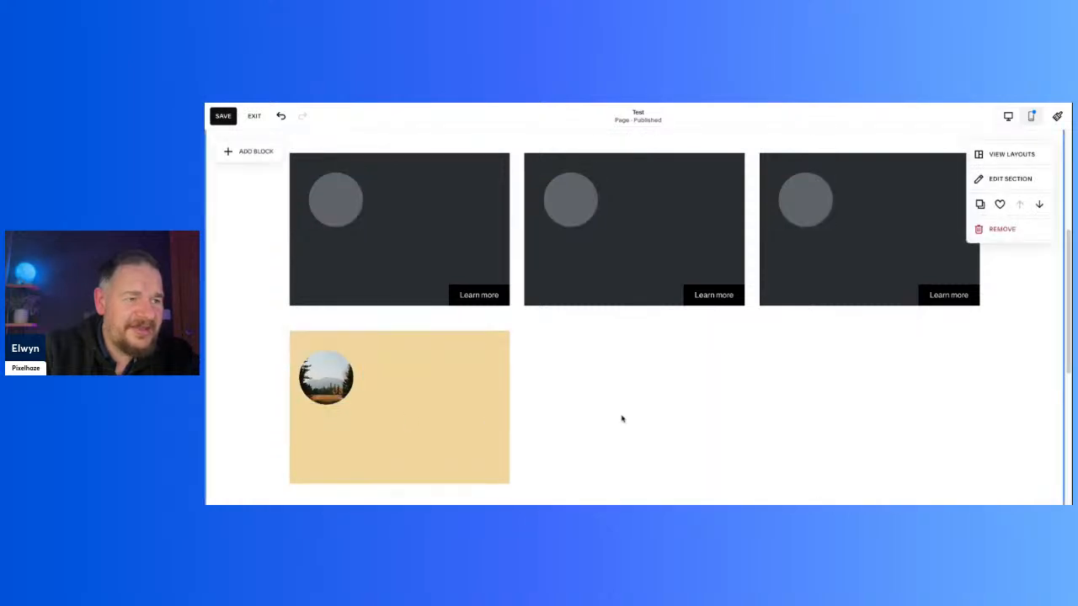
Step: Align the meadow image to the right within its block to line up with the circles above
click(347, 386)
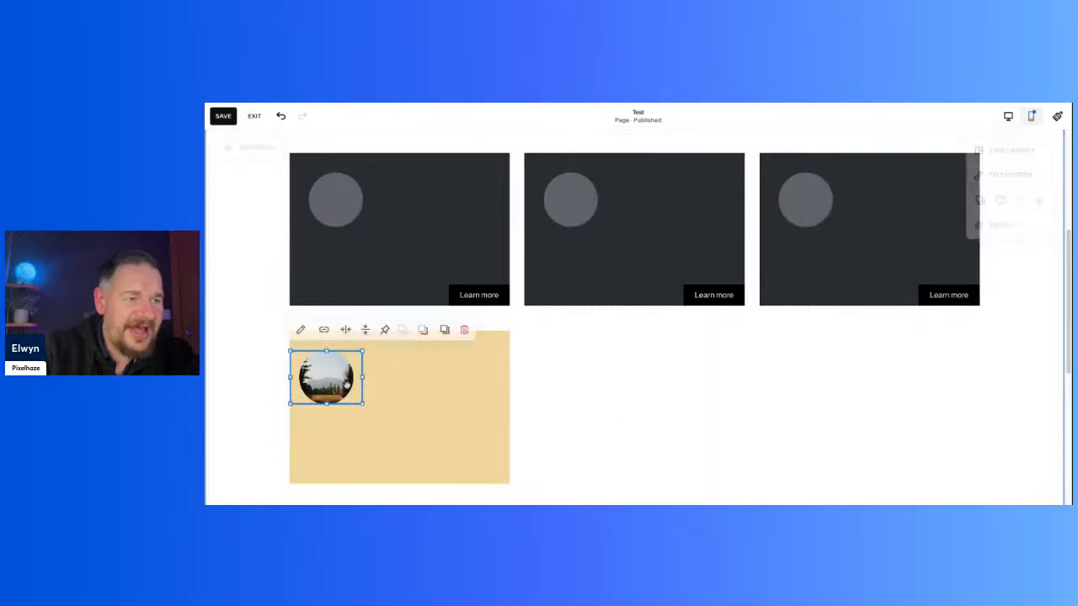
click(346, 329)
click(371, 352)
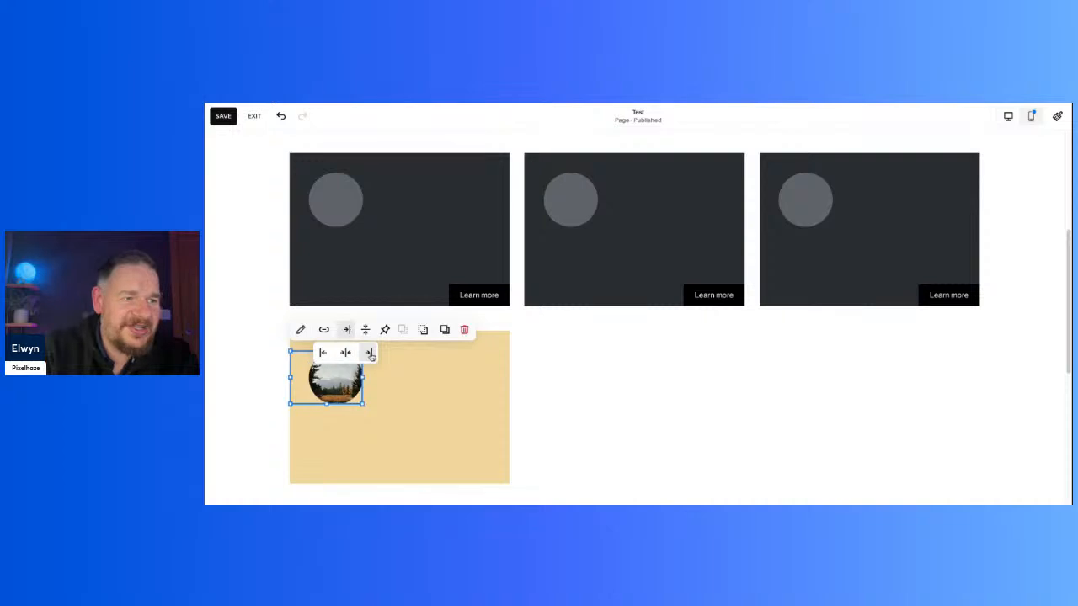
click(587, 416)
scroll(595, 423, up, 2)
scroll(594, 424, down, 2)
click(372, 360)
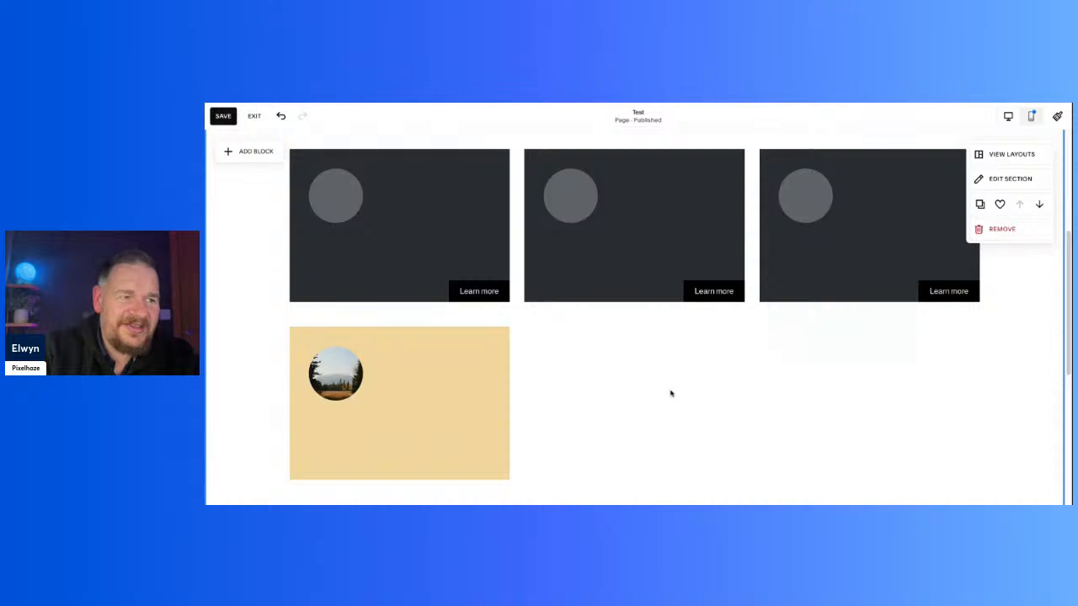
Step: Add a text block to the card section for the yellow card's heading and description
scroll(585, 362, up, 2)
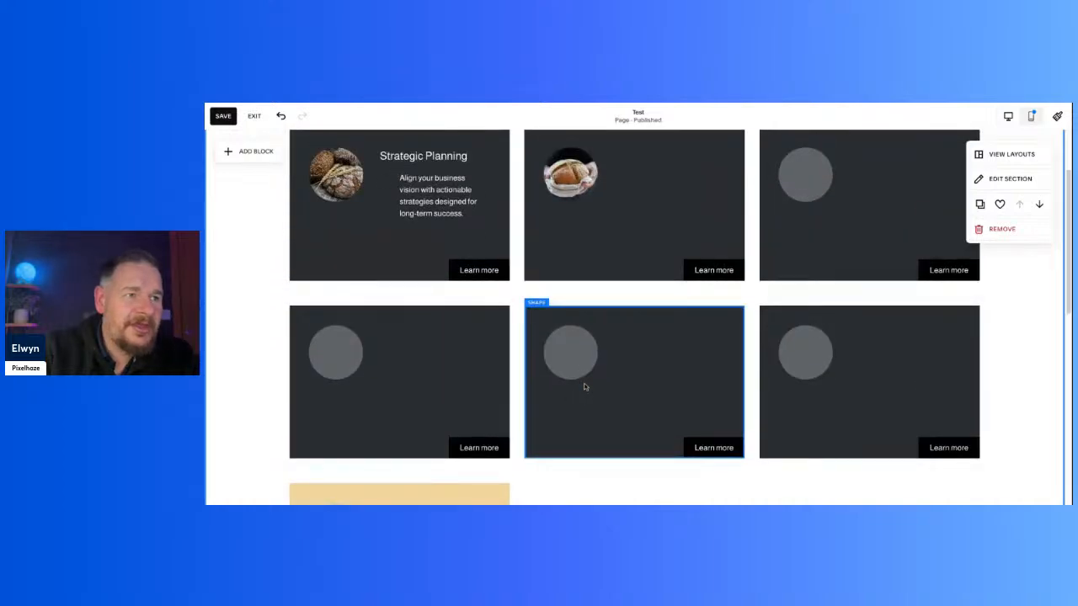
scroll(584, 387, up, 1)
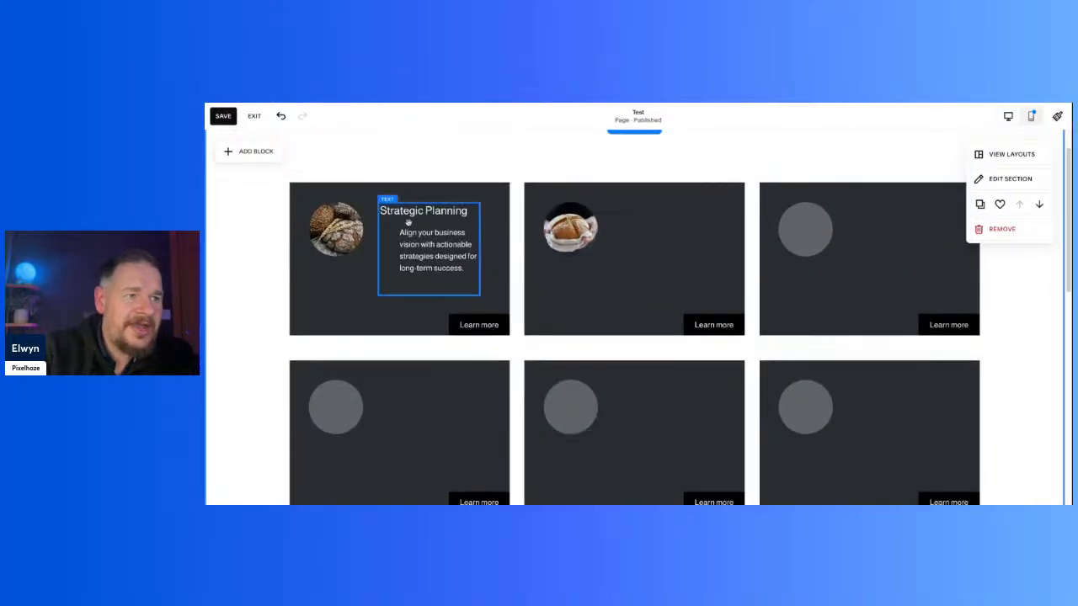
scroll(401, 247, down, 4)
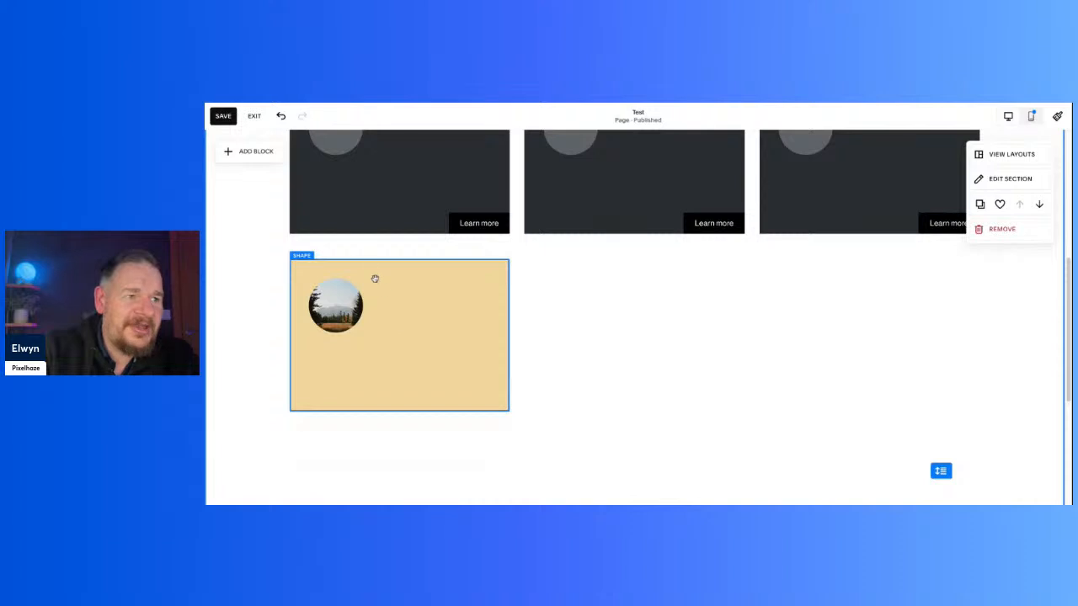
click(242, 151)
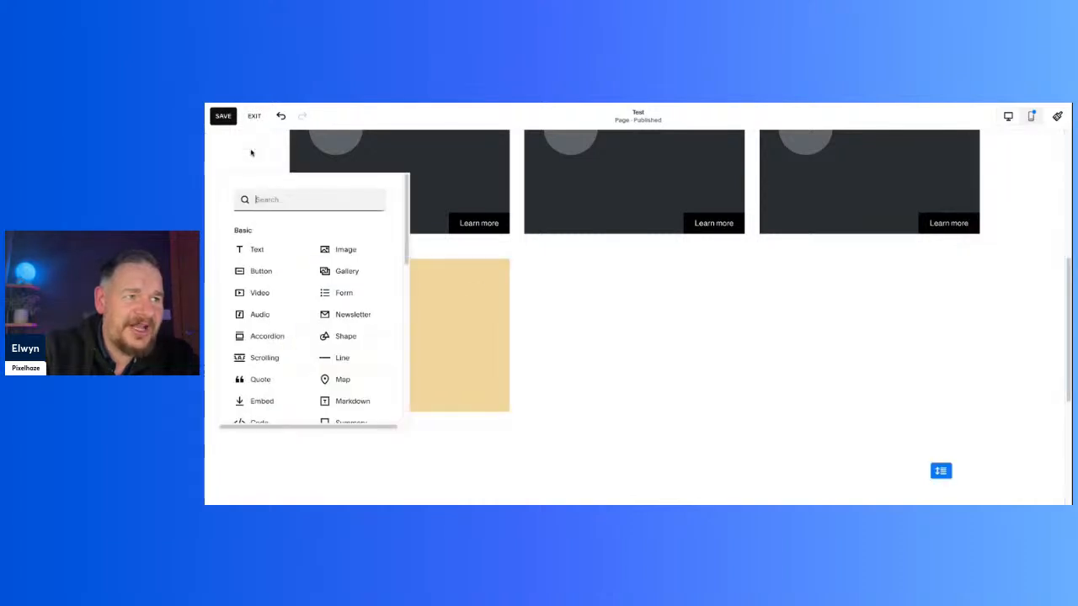
click(252, 249)
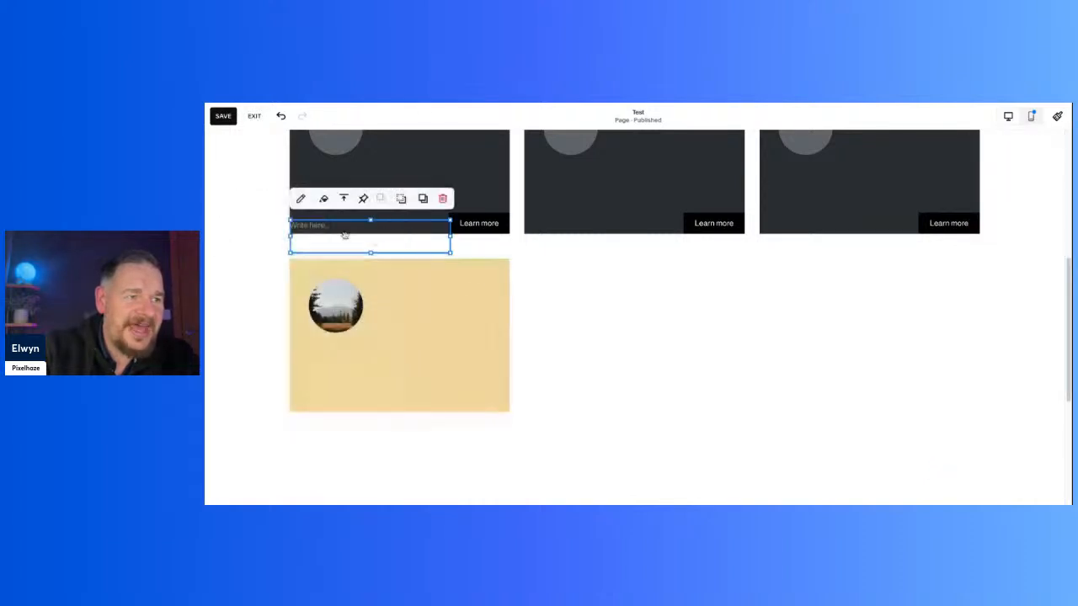
Step: Move the new text block onto the yellow card, beside the circular meadow image
drag(313, 234, 428, 391)
click(636, 356)
scroll(636, 356, up, 3)
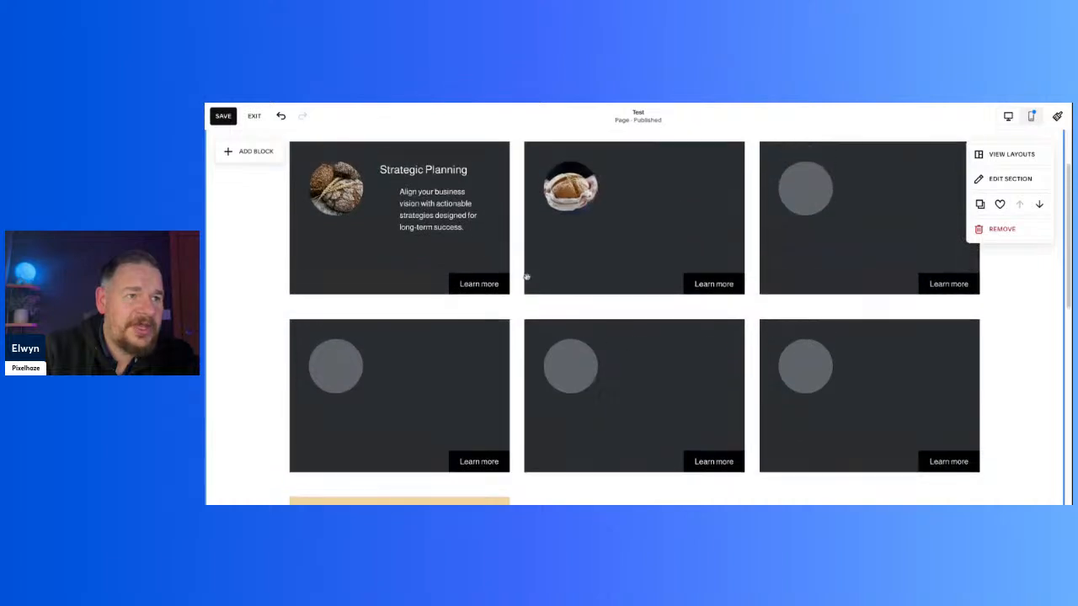
Step: Copy the description paragraph from the Strategic Planning card into the yellow card's text block
scroll(452, 318, down, 5)
scroll(452, 318, up, 1)
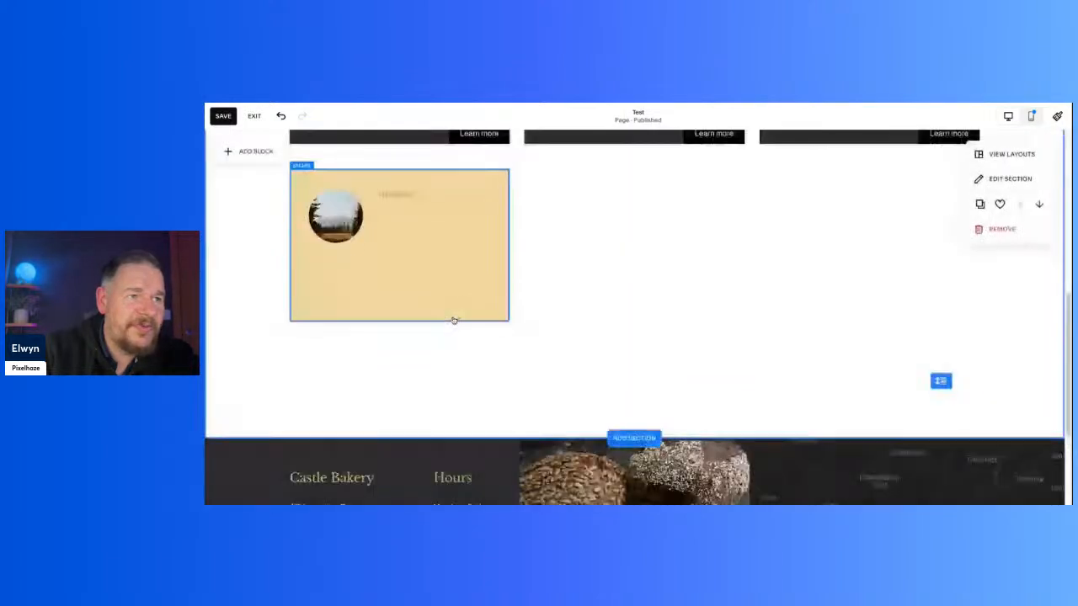
scroll(452, 313, up, 5)
drag(433, 311, 399, 275)
click(467, 309)
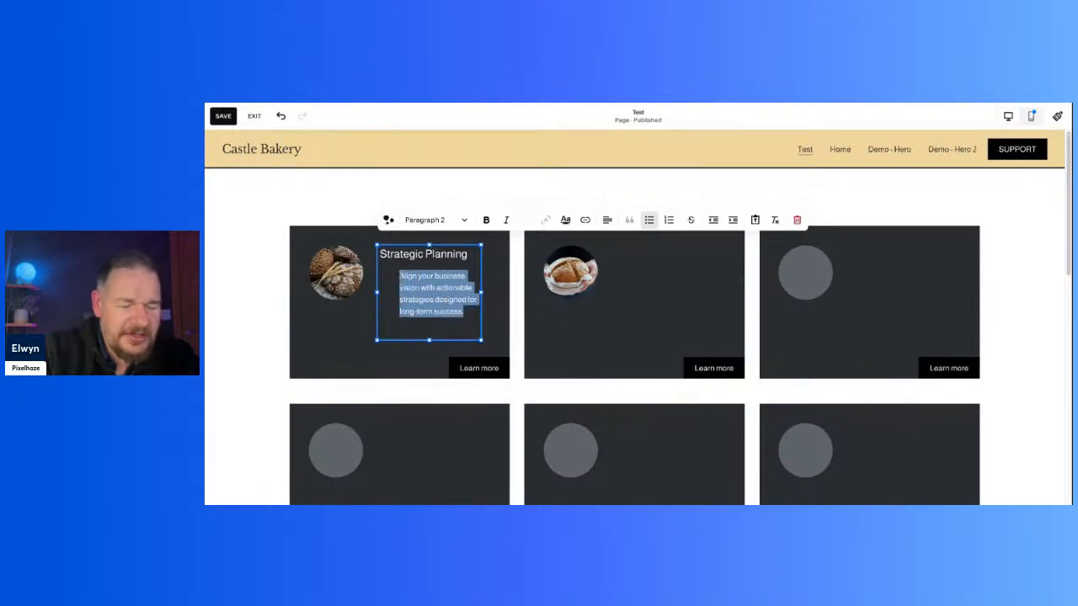
scroll(410, 340, down, 10)
scroll(416, 312, up, 2)
click(409, 212)
click(407, 204)
key(ctrl+v)
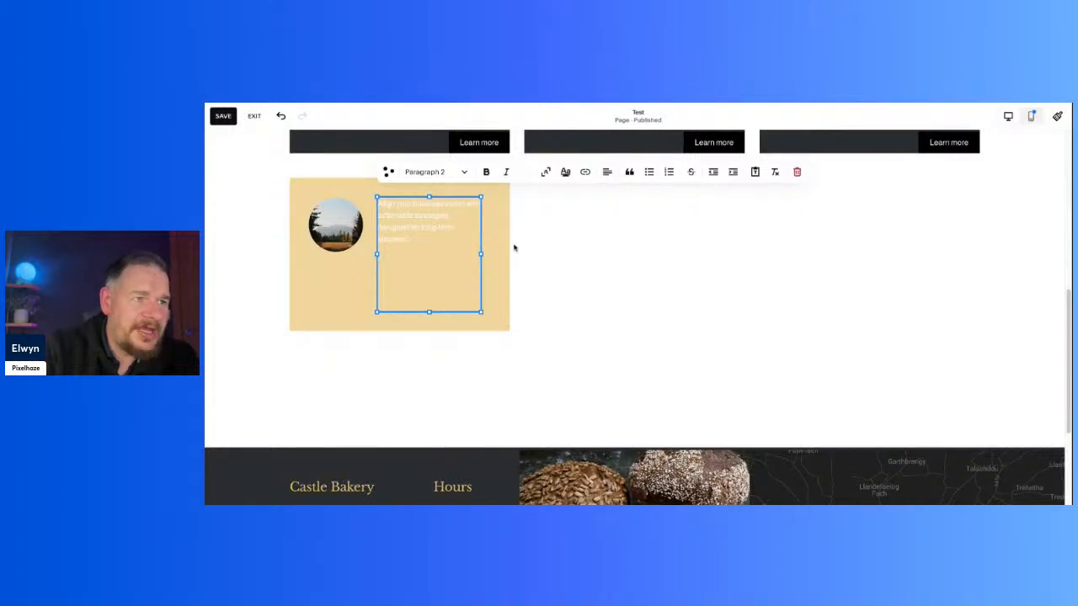
Step: Add the heading "Block Title" above the yellow card's description and format it as Paragraph 1
key(Return)
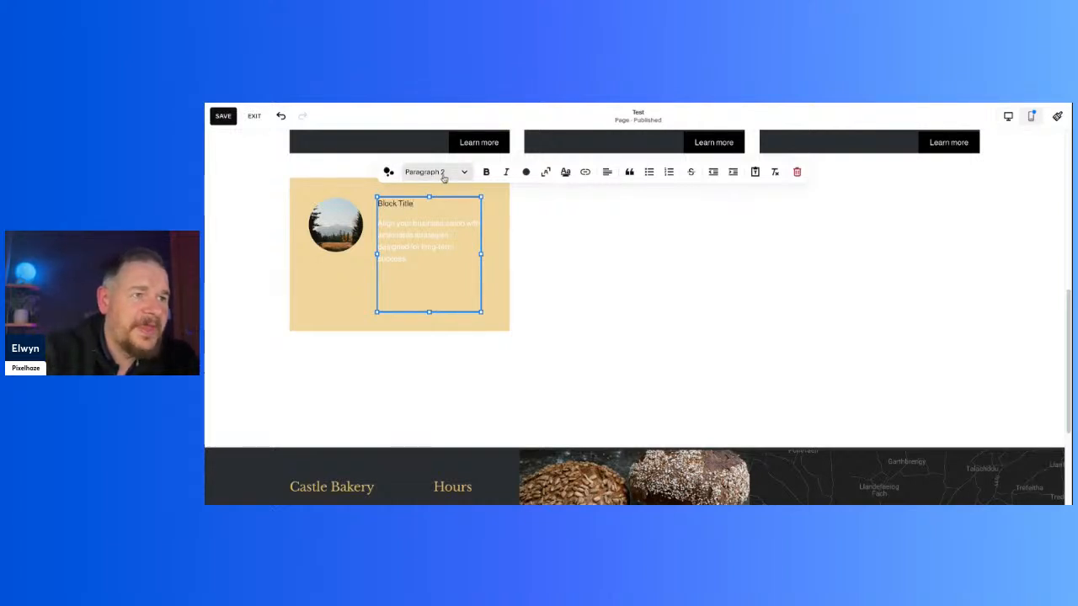
click(444, 176)
click(441, 287)
click(604, 286)
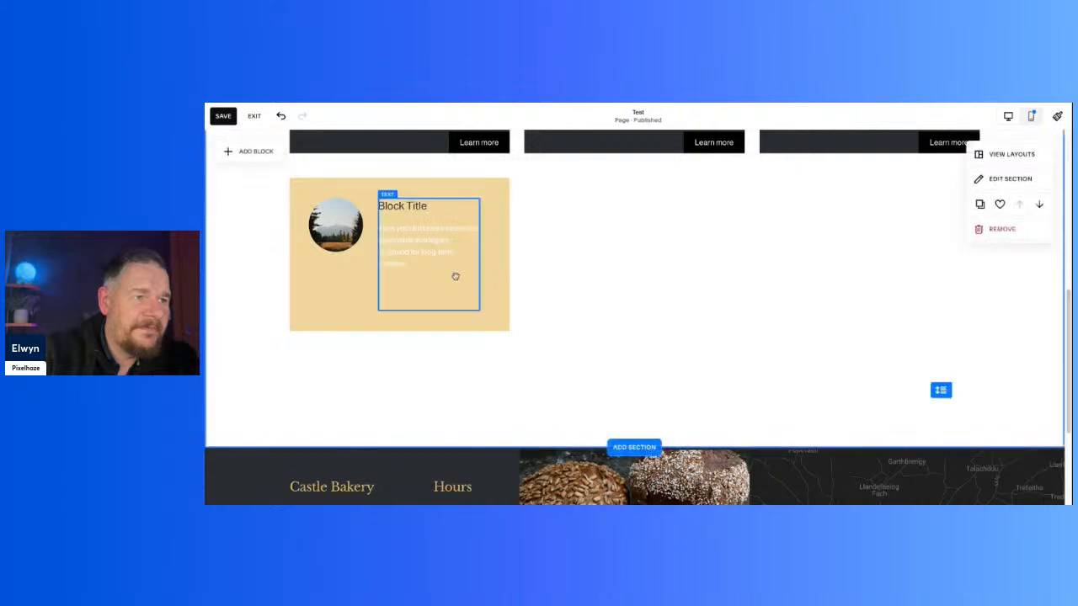
Step: Set the yellow card's description text to the darkest palette colour
click(431, 255)
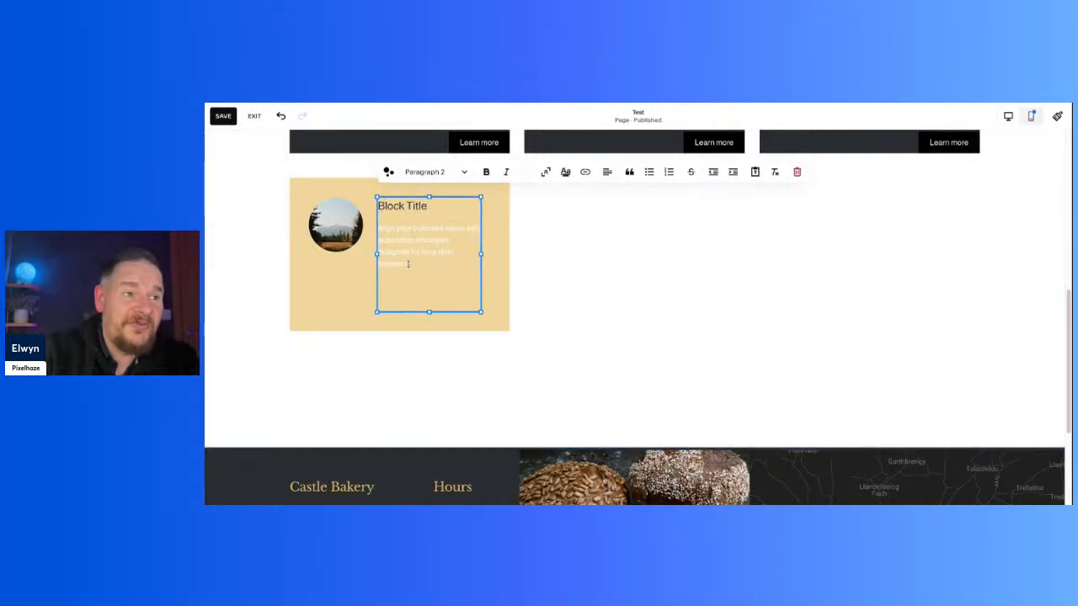
drag(407, 262, 367, 232)
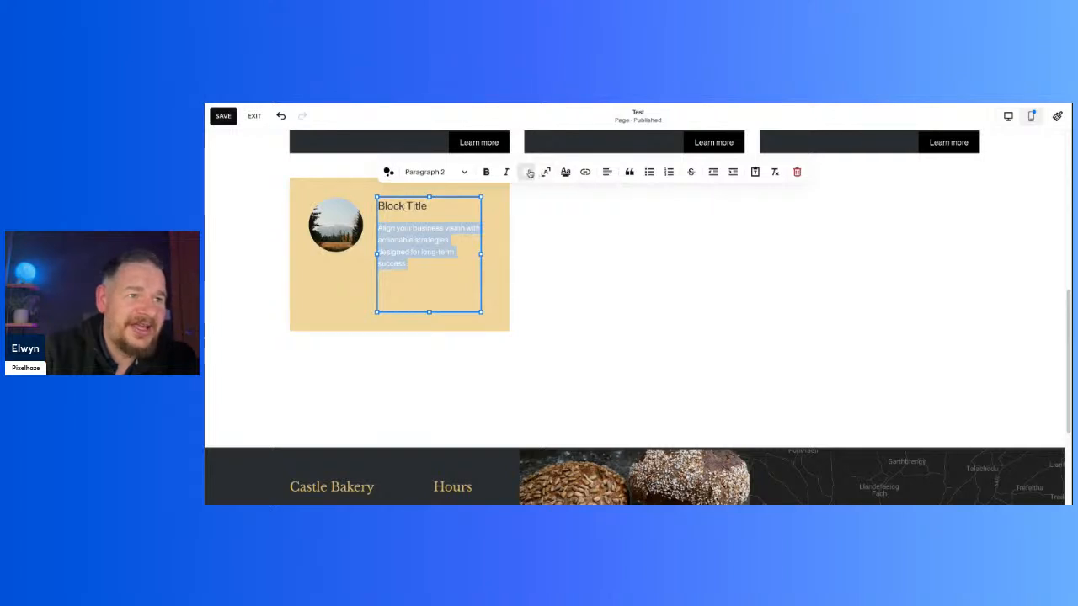
click(525, 172)
click(576, 227)
click(736, 387)
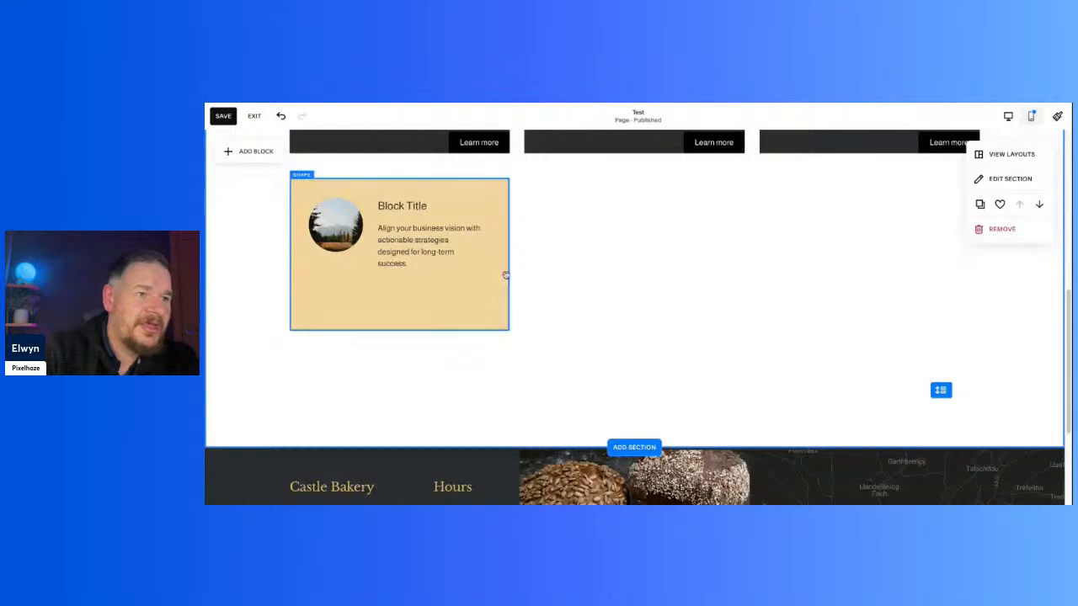
Step: Check the text colour setting of the yellow card's description
scroll(698, 326, up, 2)
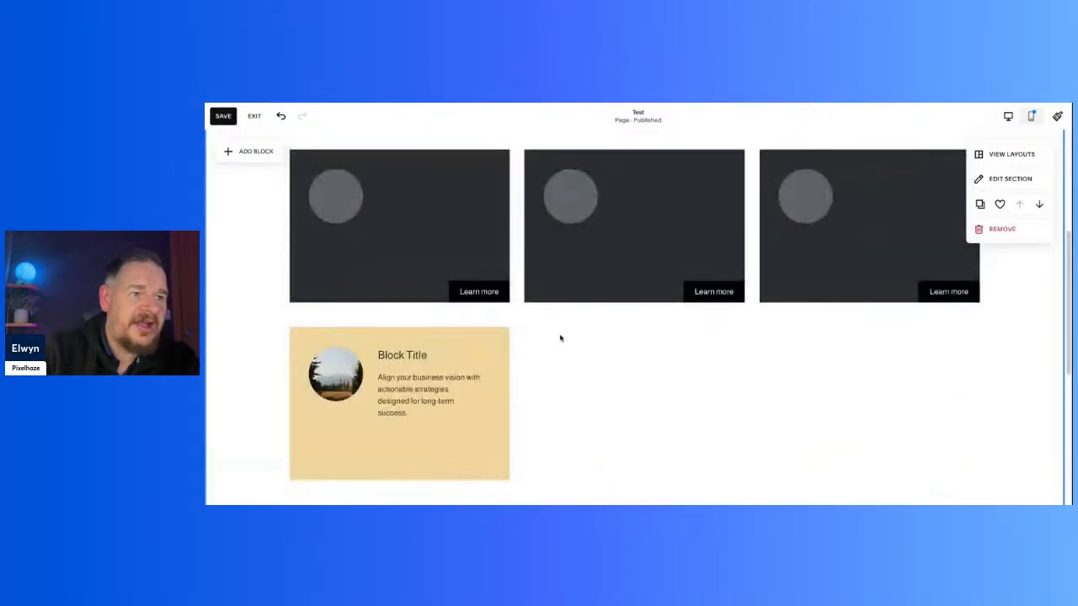
scroll(561, 337, down, 1)
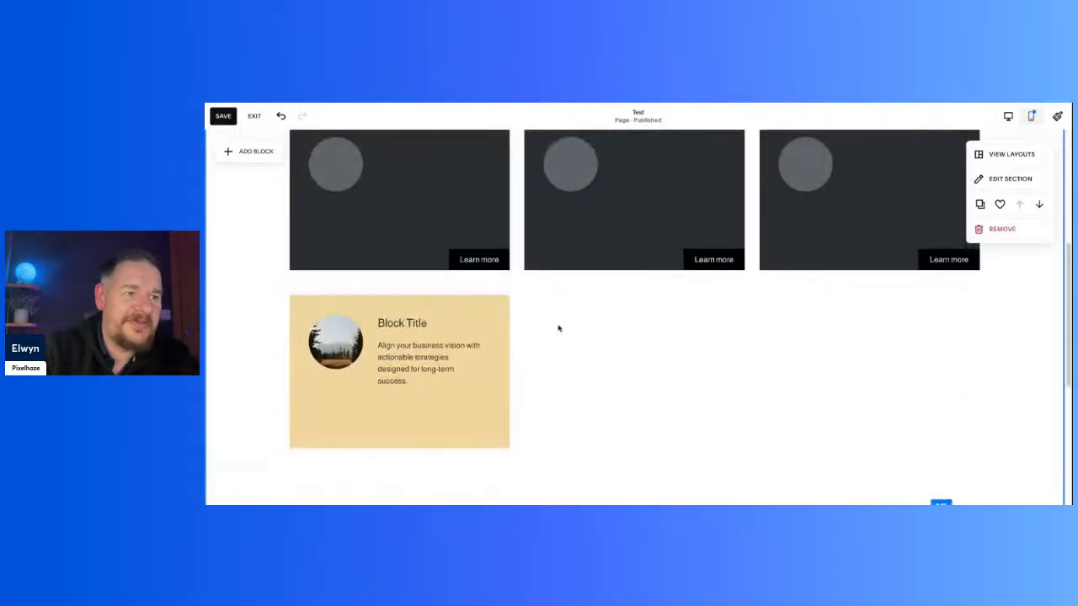
click(438, 380)
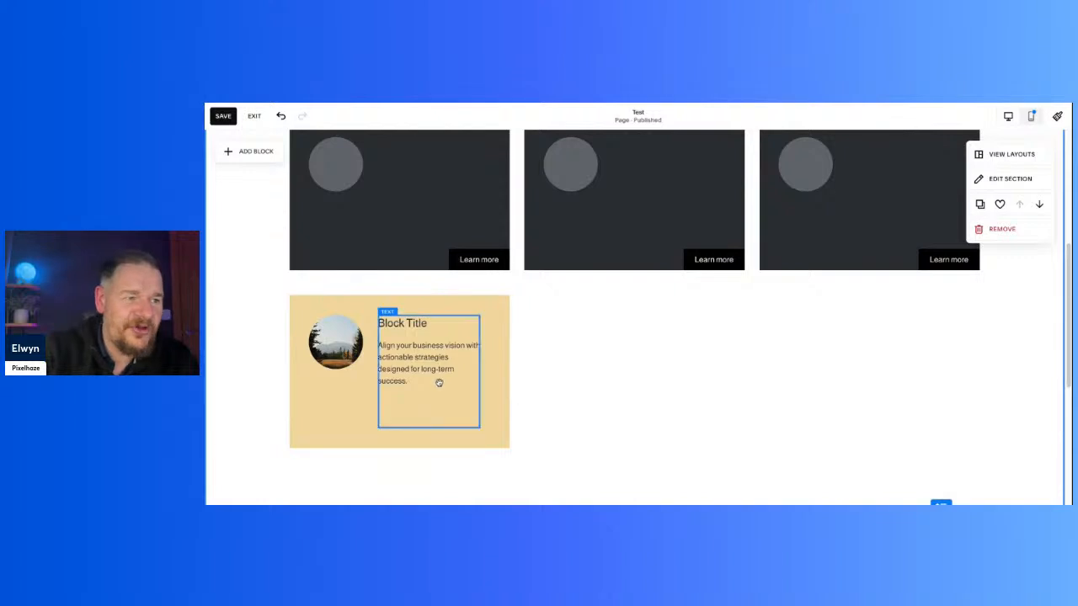
click(438, 380)
drag(437, 379, 349, 344)
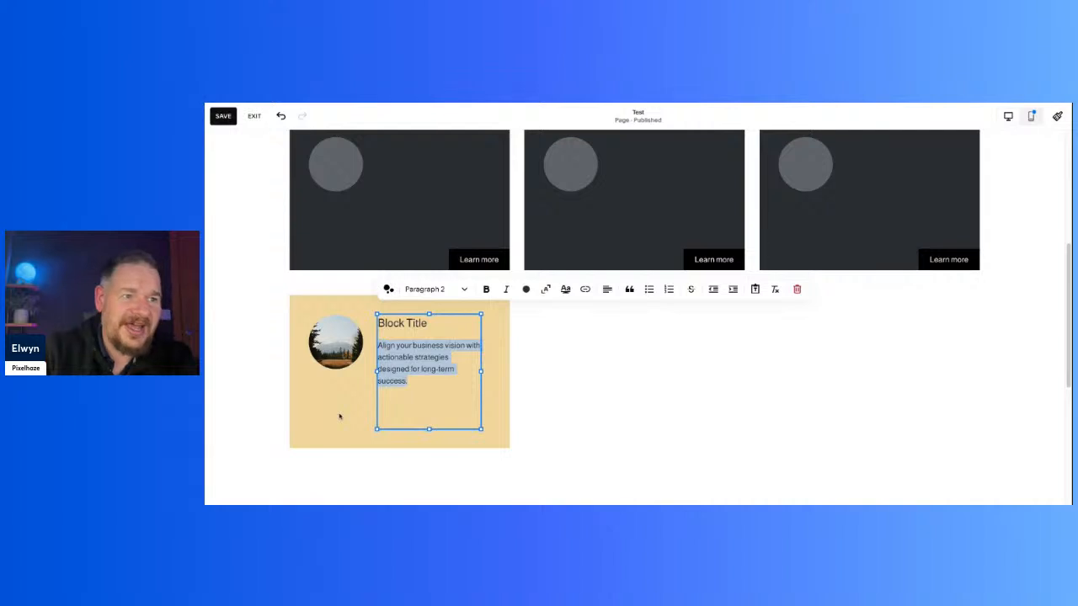
click(525, 289)
click(637, 370)
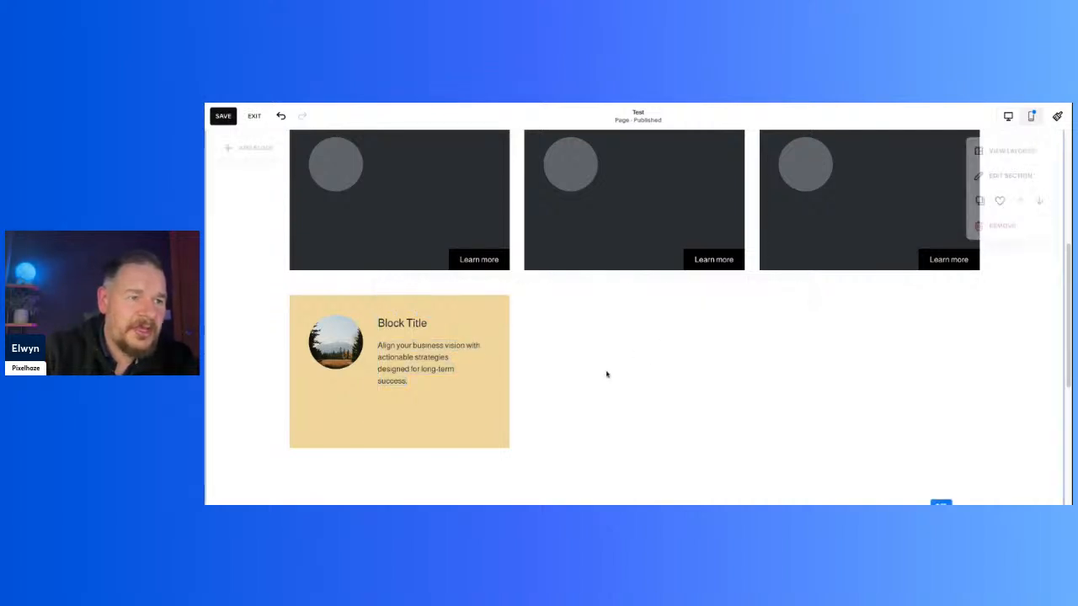
Step: Set the yellow card's background shape to the darkest palette colour, matching the cards above
click(500, 409)
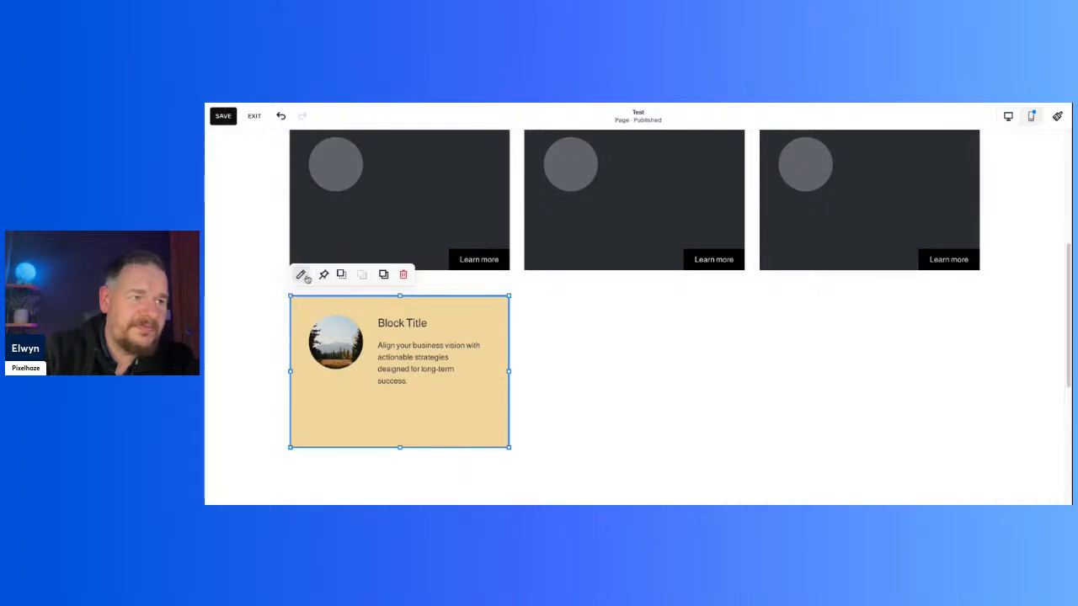
click(302, 275)
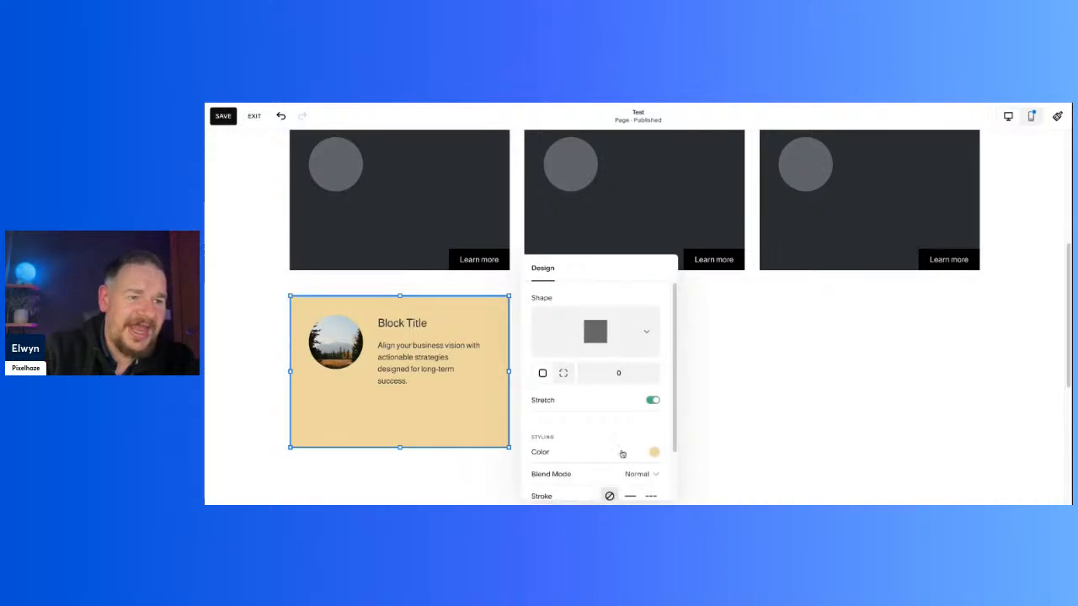
click(655, 452)
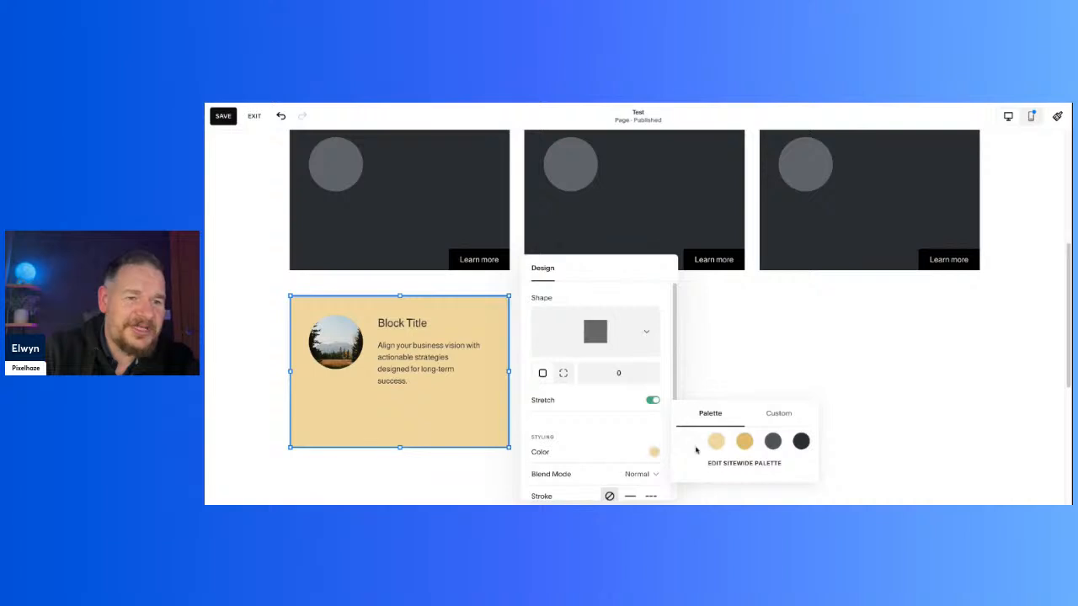
click(801, 442)
click(801, 335)
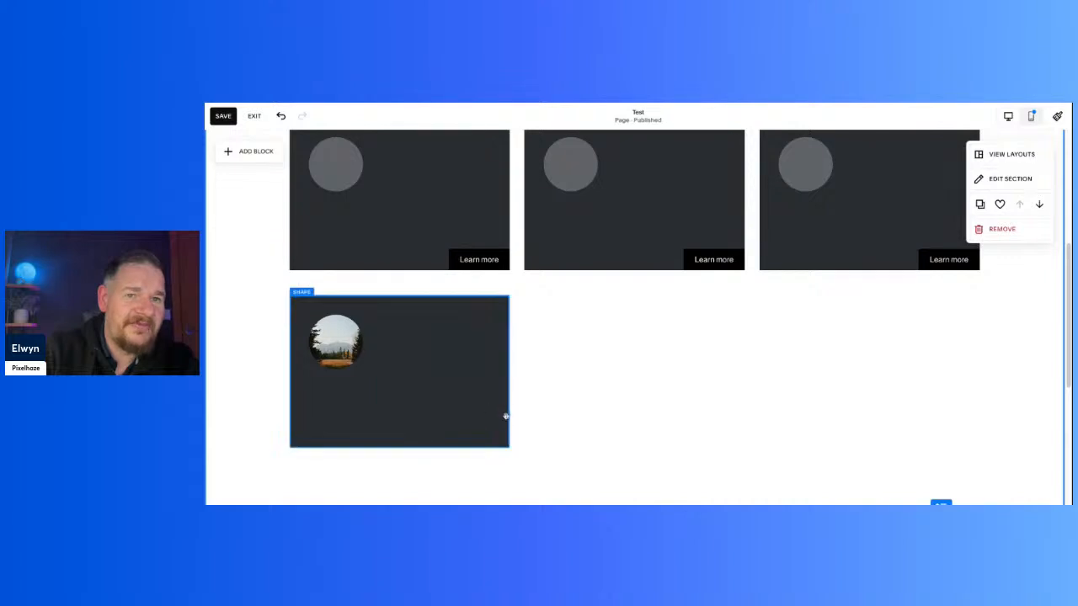
click(455, 405)
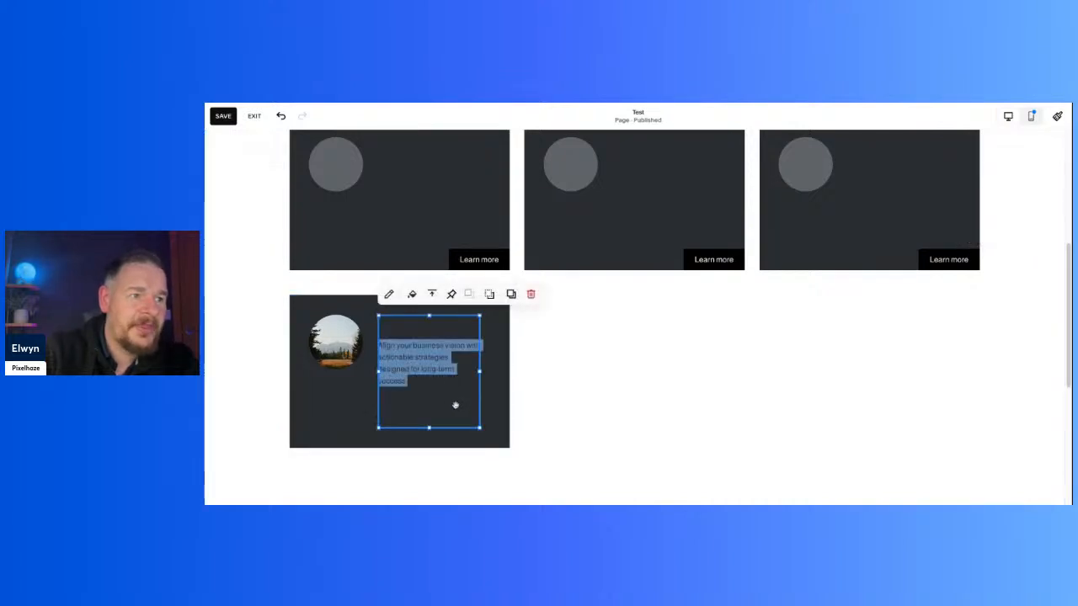
key(ctrl+a)
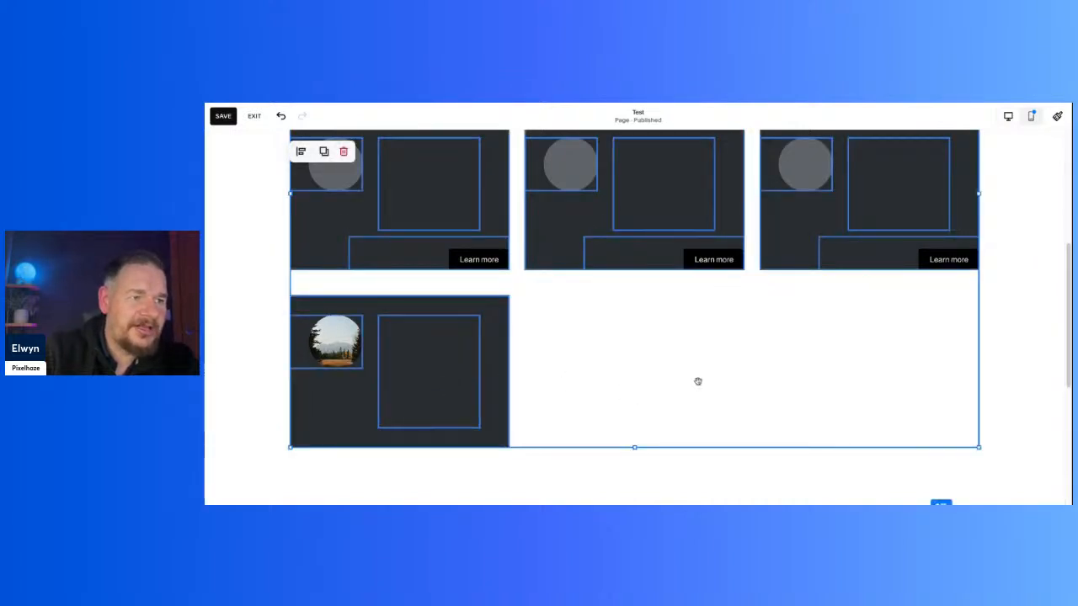
click(454, 468)
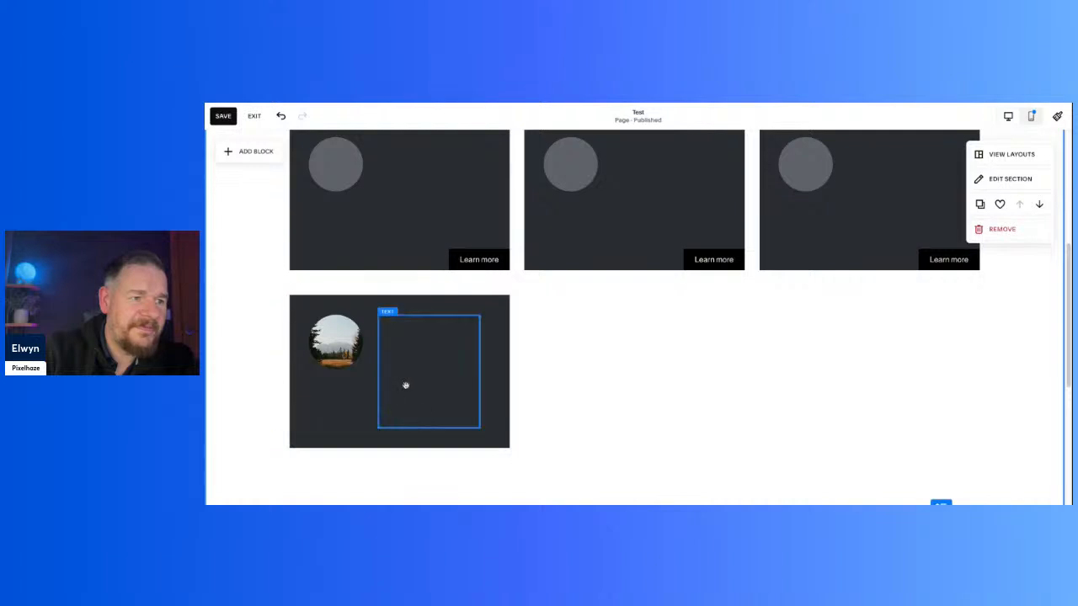
Step: Set the heading and description text in the bottom card to white
click(404, 385)
key(BackSpace)
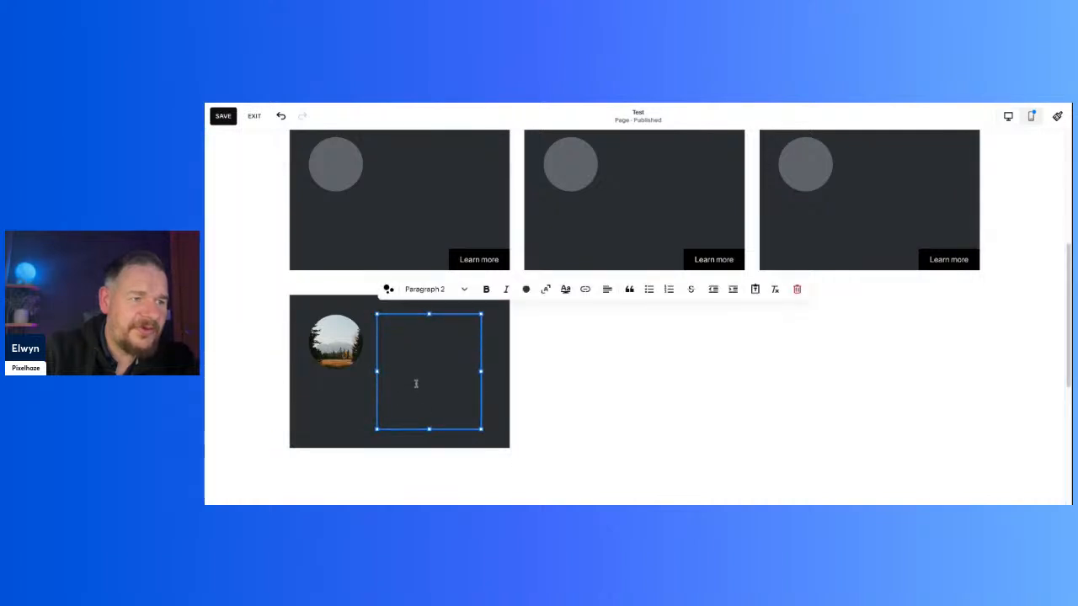
key(ctrl+z)
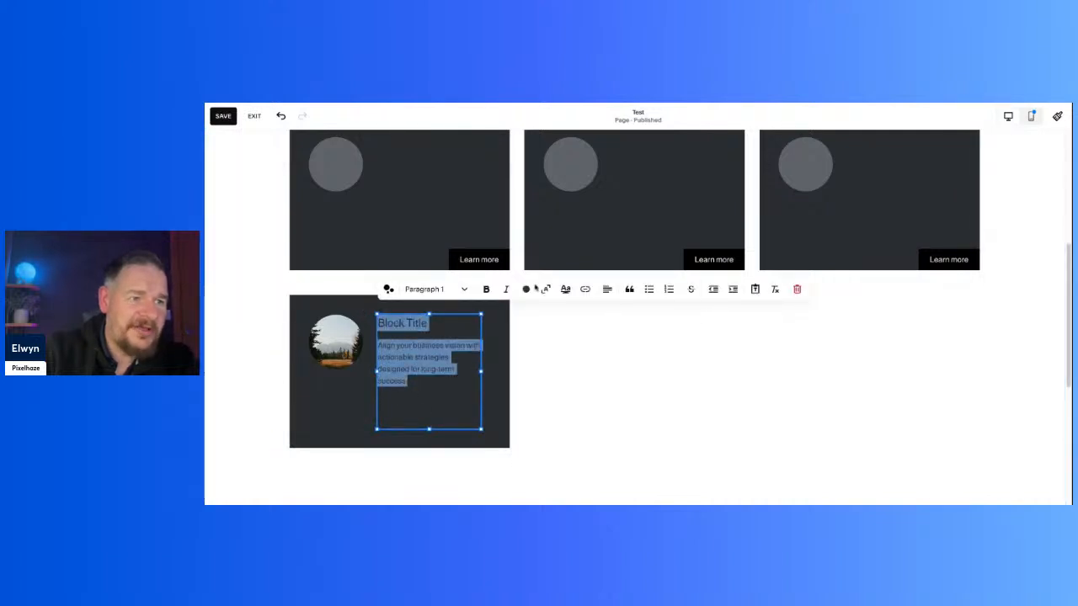
click(526, 289)
click(473, 347)
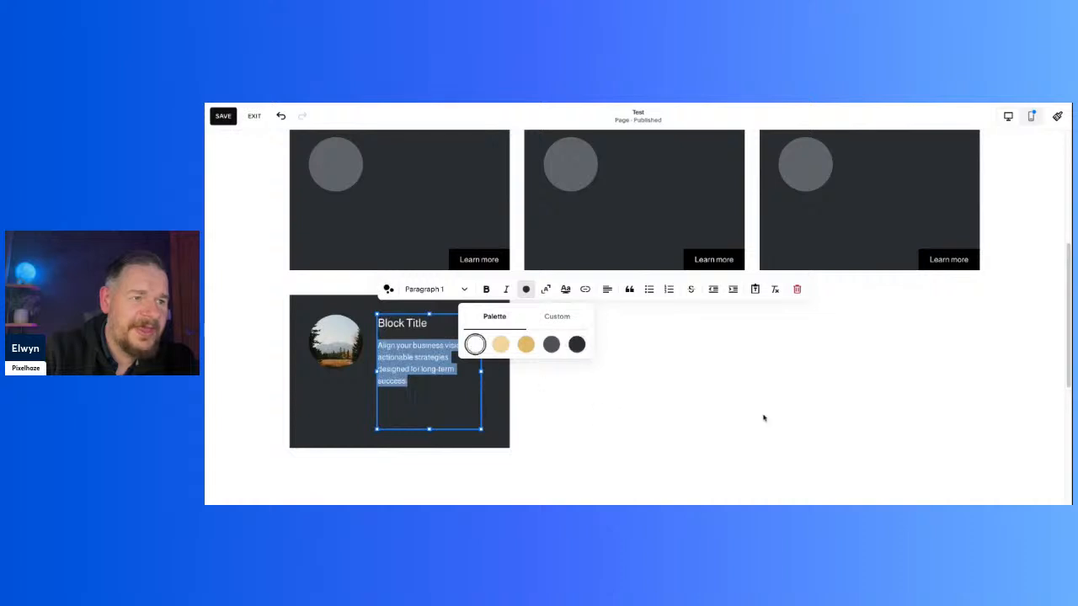
click(758, 401)
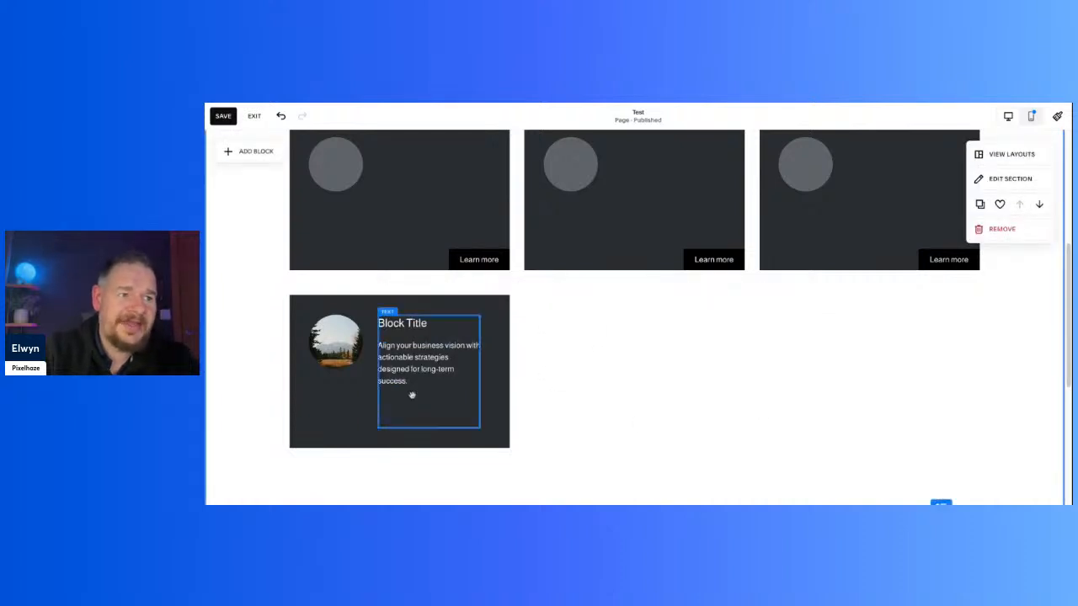
Step: Format the bottom card's description as a bulleted list to match the indented text in the Strategic Planning card
scroll(328, 414, up, 1)
scroll(329, 414, up, 4)
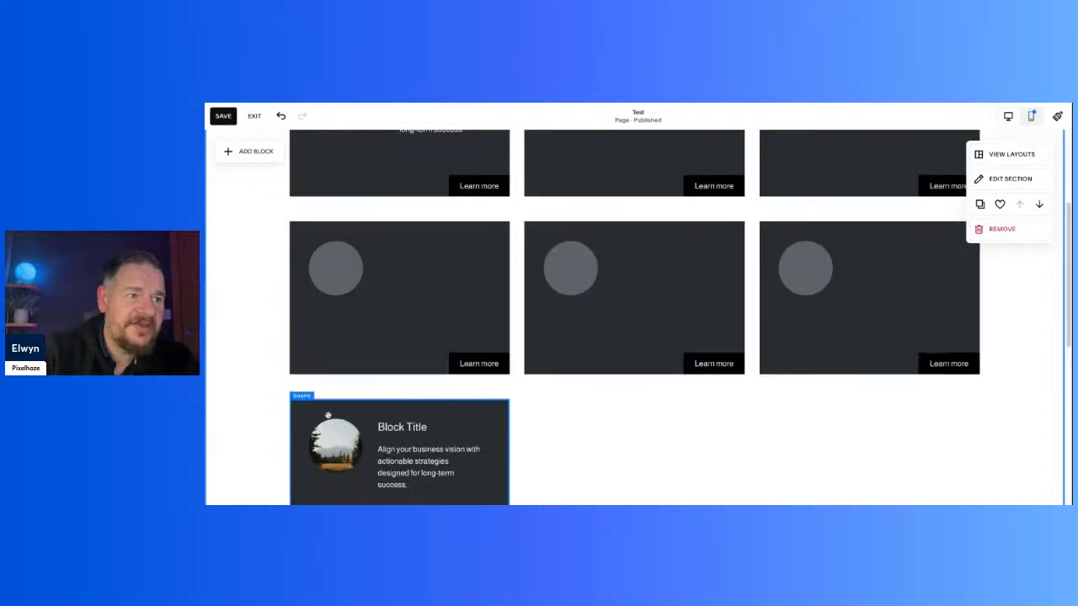
scroll(363, 206, down, 2)
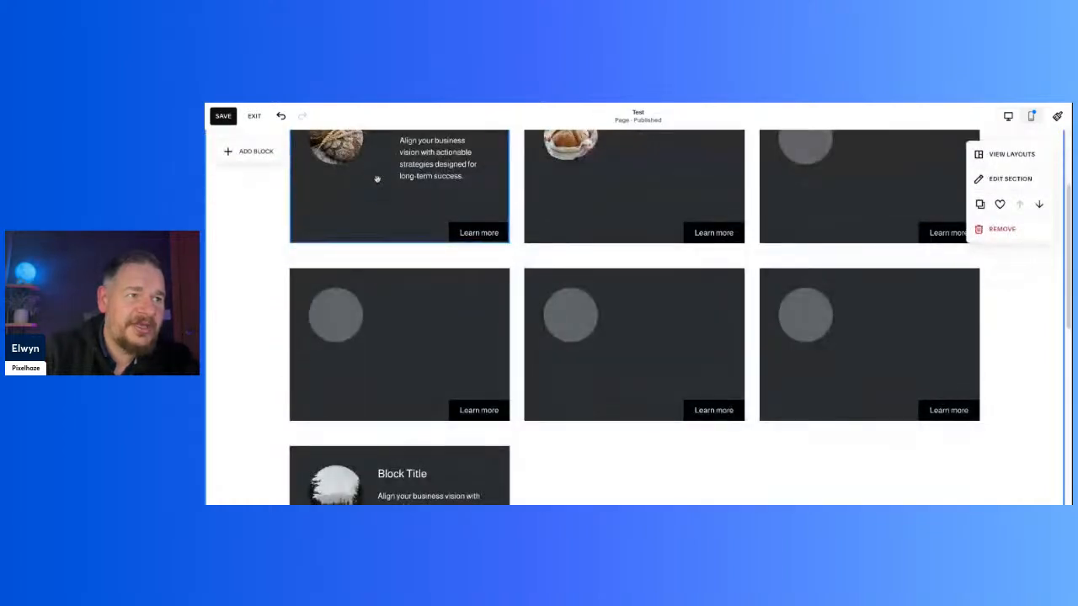
scroll(404, 233, up, 3)
click(448, 234)
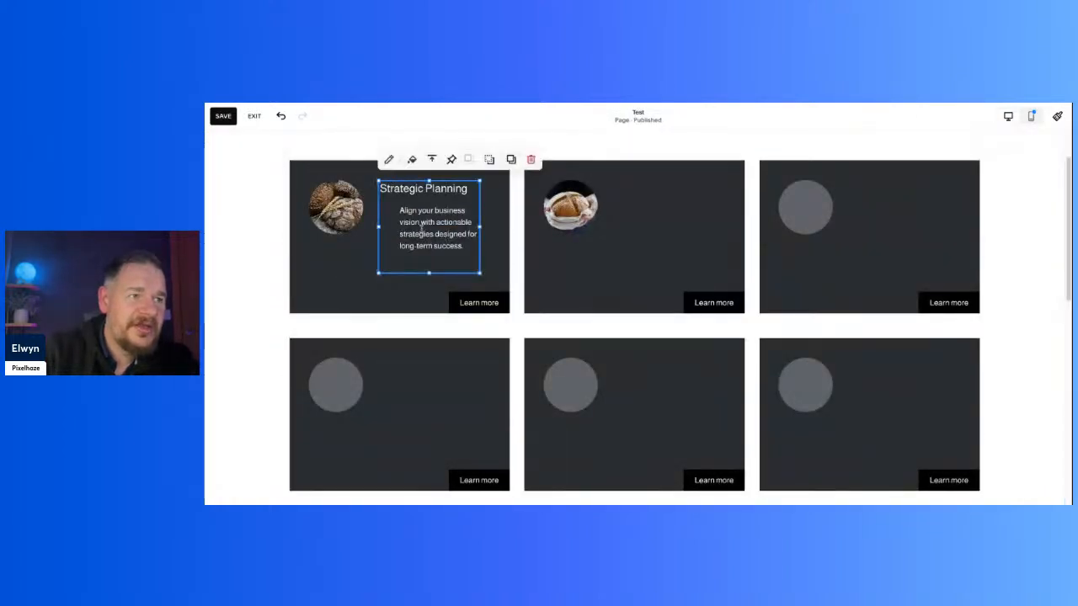
scroll(414, 279, down, 5)
triple_click(421, 255)
click(413, 261)
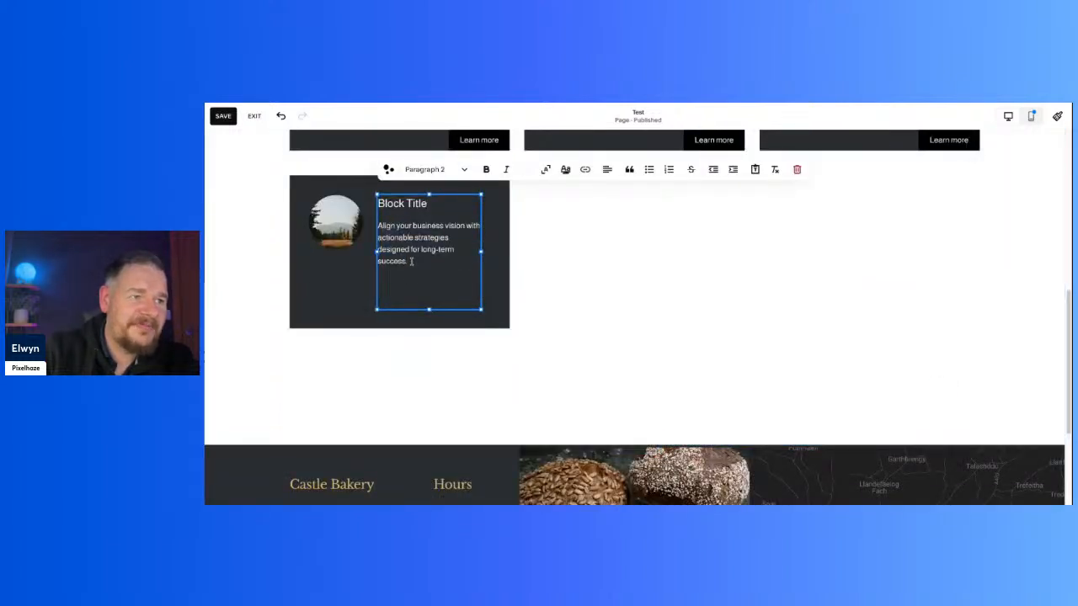
drag(414, 261, 371, 231)
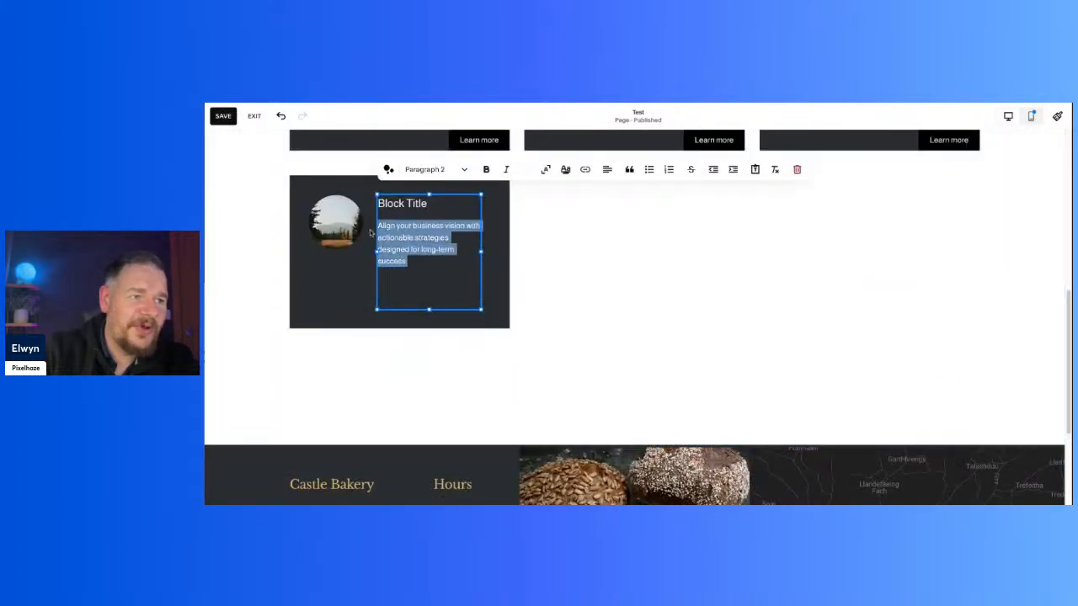
click(650, 173)
click(565, 301)
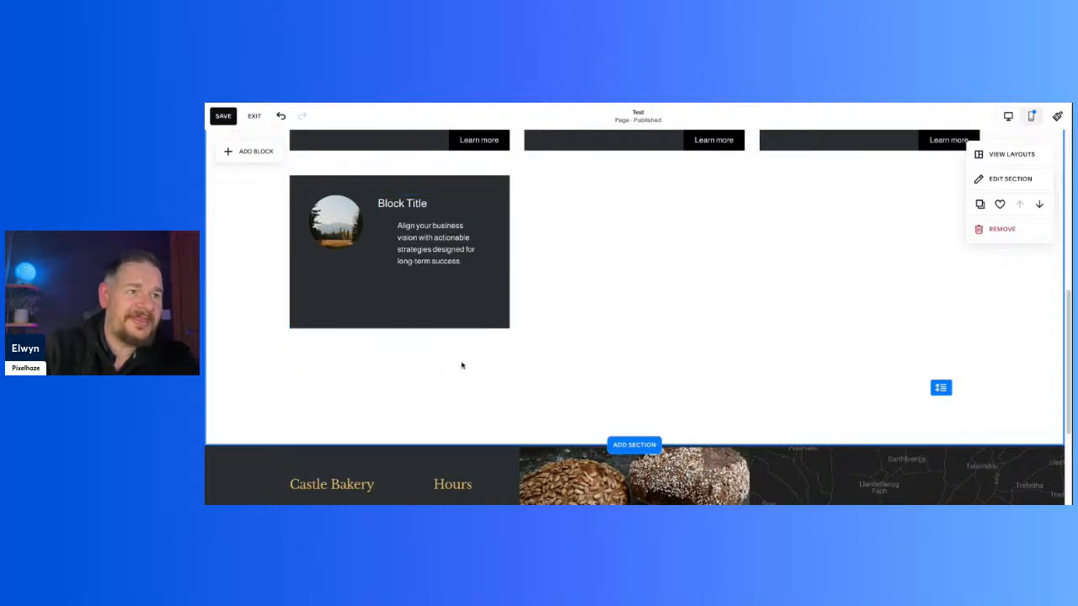
Step: Set the bottom card's background shape to the dark grey palette colour
click(376, 317)
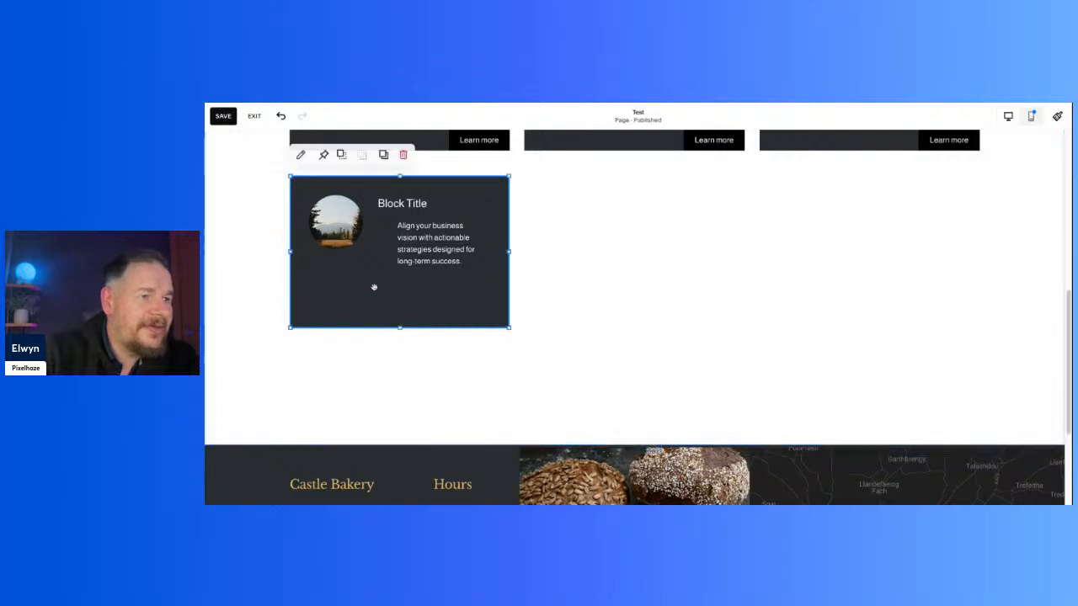
click(302, 155)
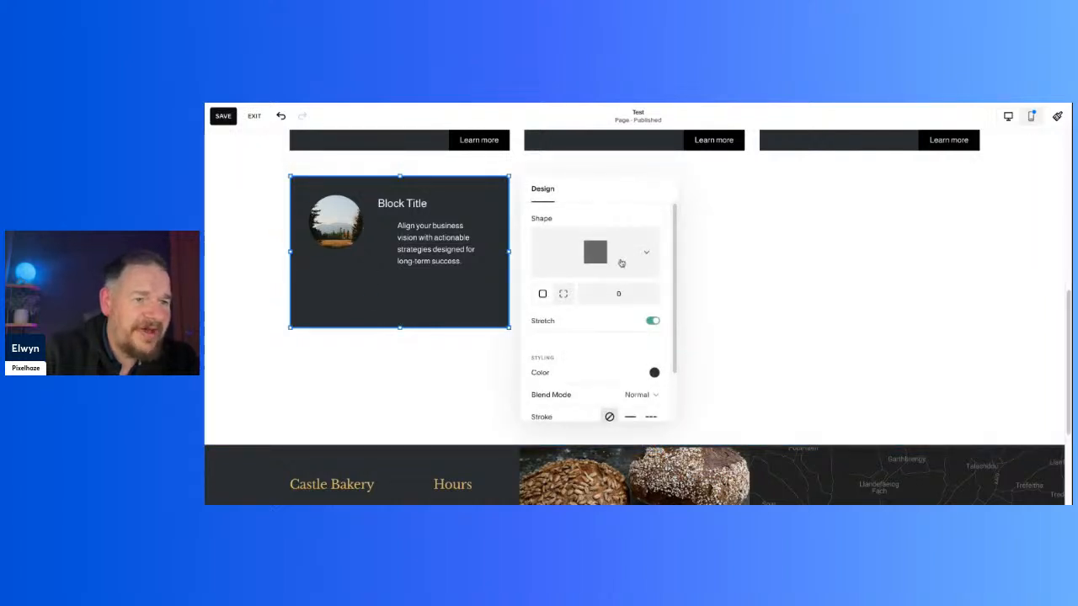
click(655, 374)
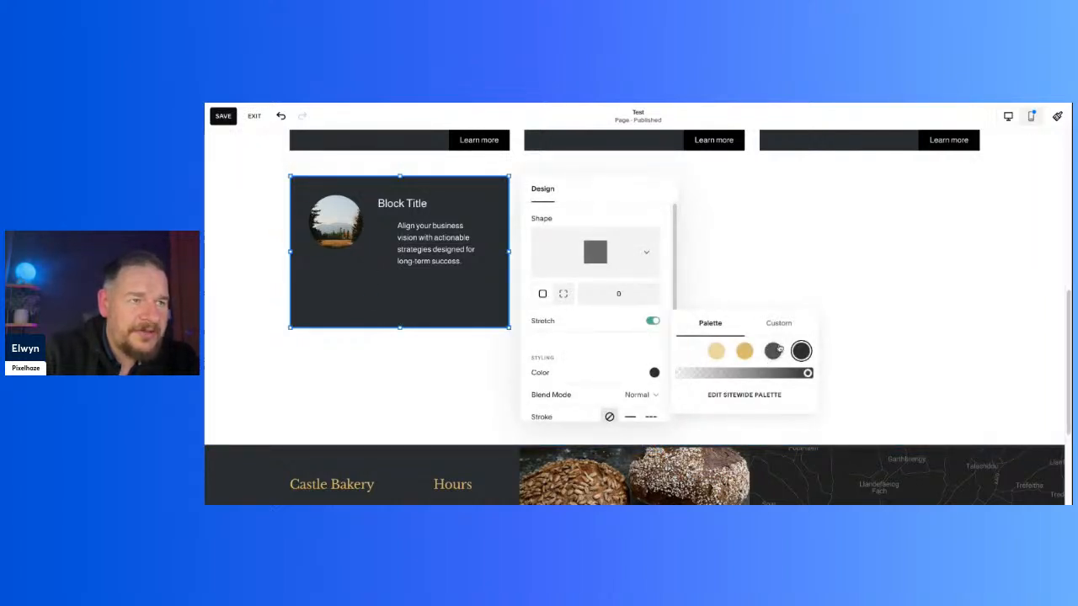
click(773, 351)
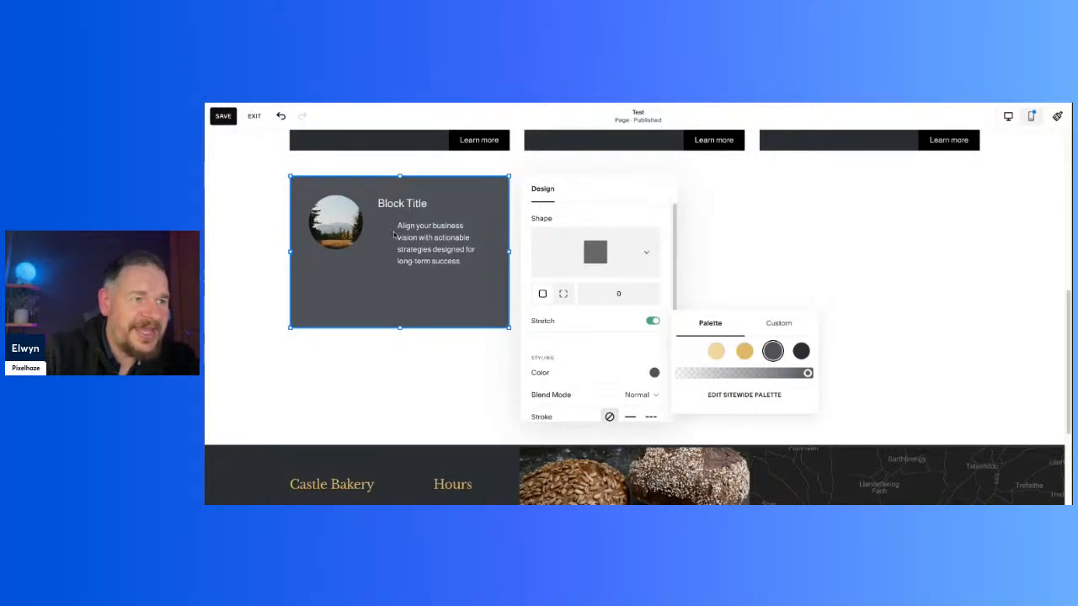
Step: Set the bottom card's background shape to the darkest palette colour
click(801, 351)
click(806, 296)
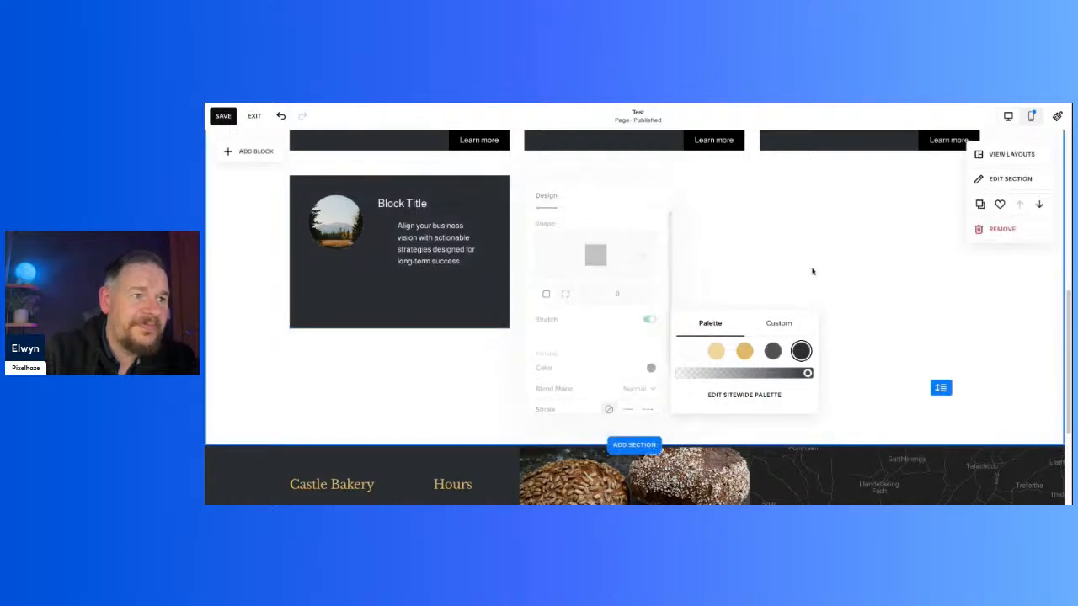
triple_click(460, 269)
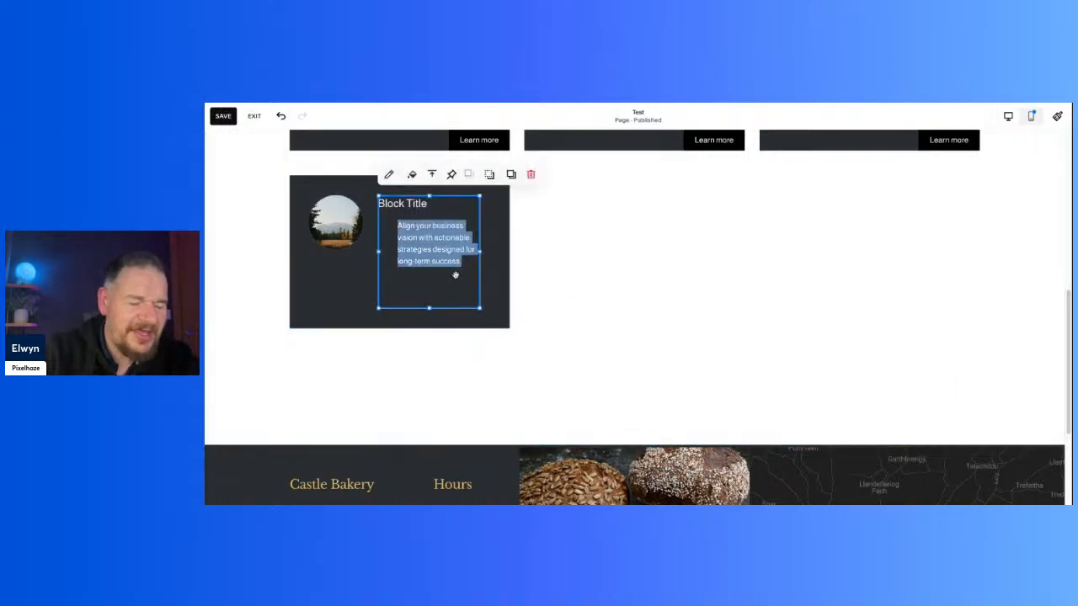
key(ctrl+a)
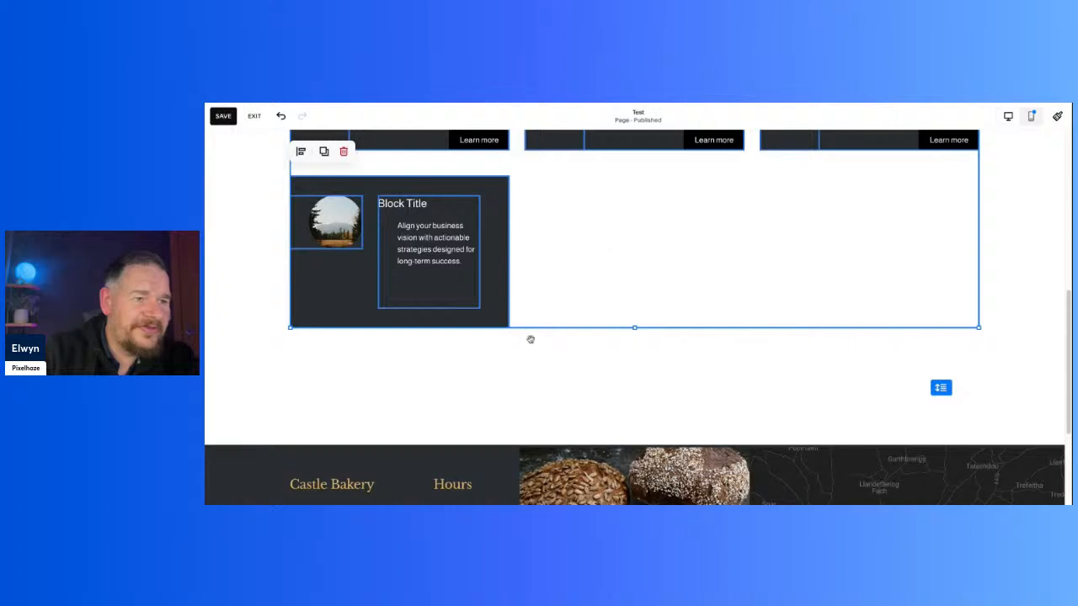
click(532, 391)
double_click(415, 240)
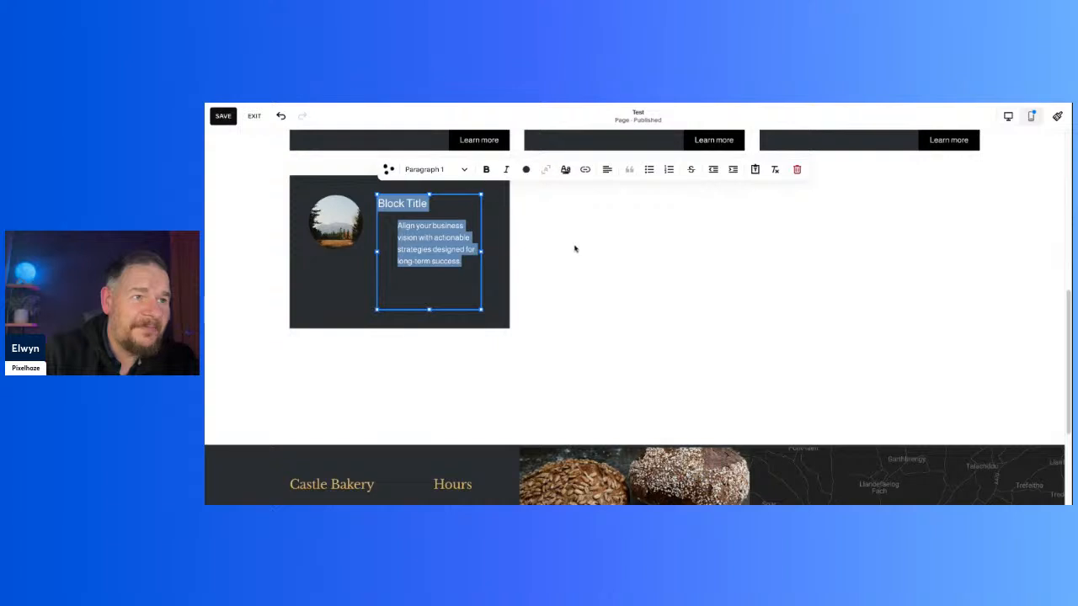
click(524, 291)
Step: Turn on a background for the bottom card's text block in the darkest palette colour and make it fully transparent
click(445, 305)
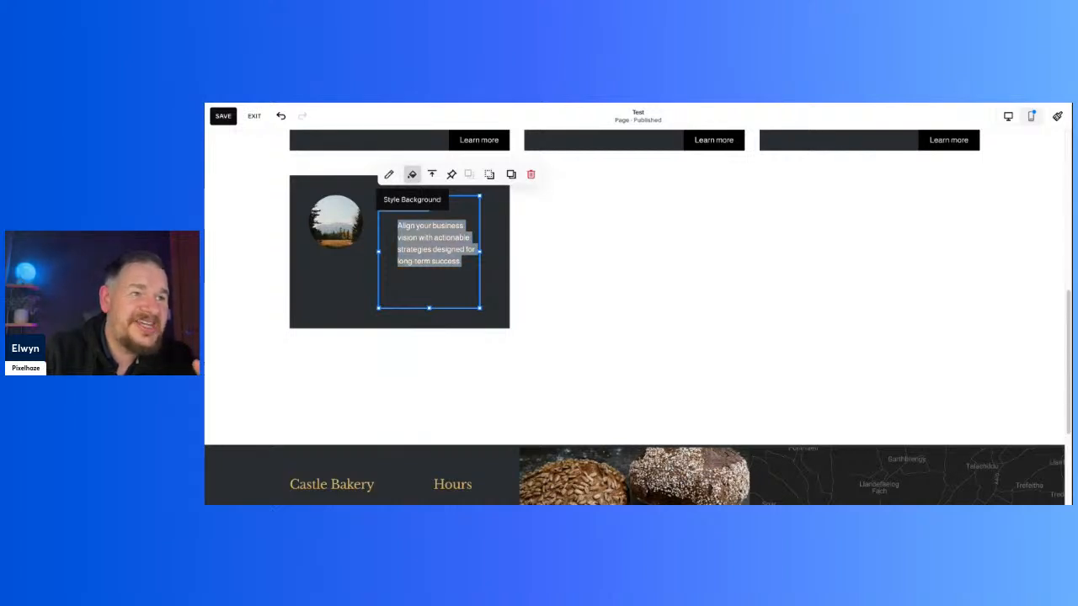
click(412, 175)
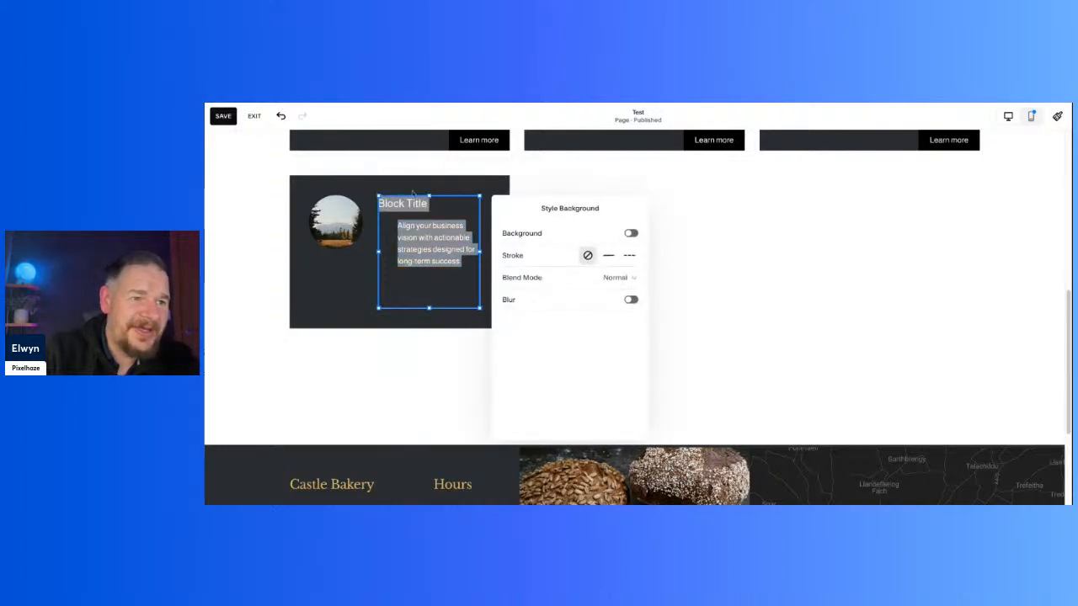
click(631, 233)
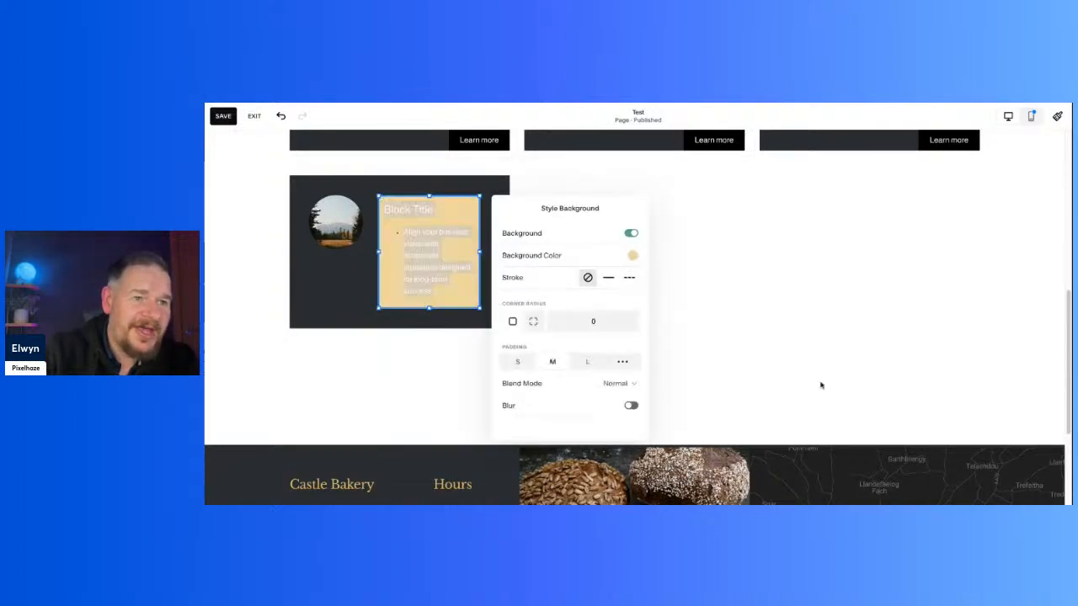
click(633, 255)
click(781, 235)
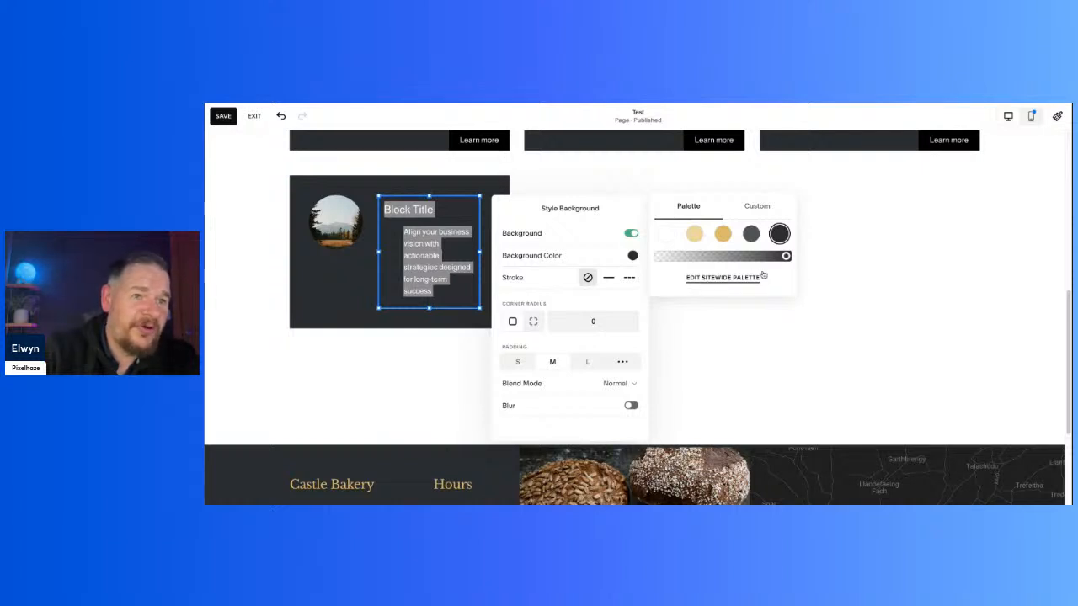
drag(784, 256, 659, 260)
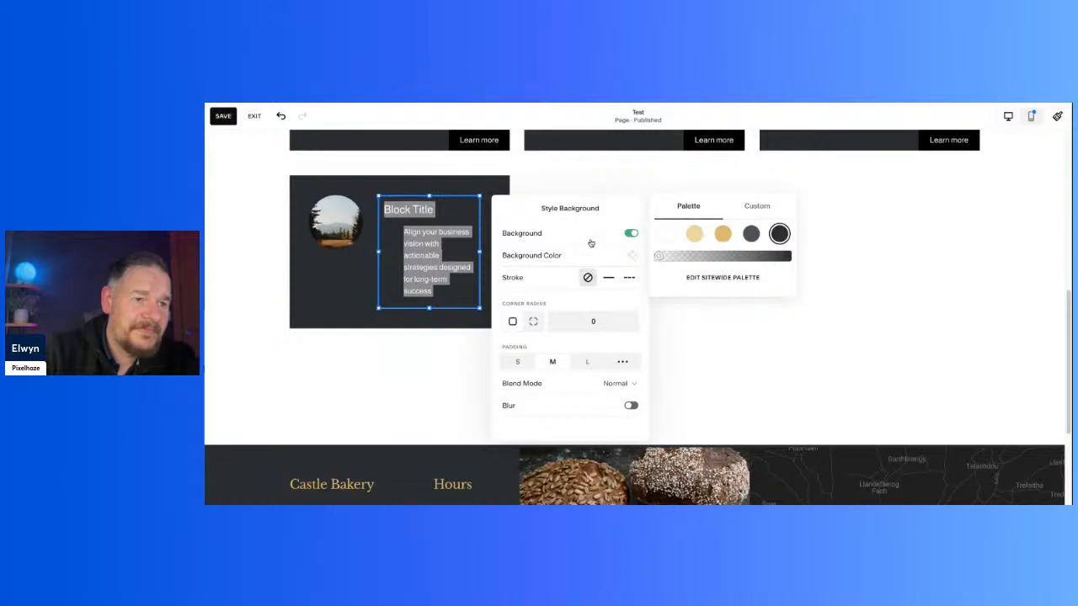
click(591, 310)
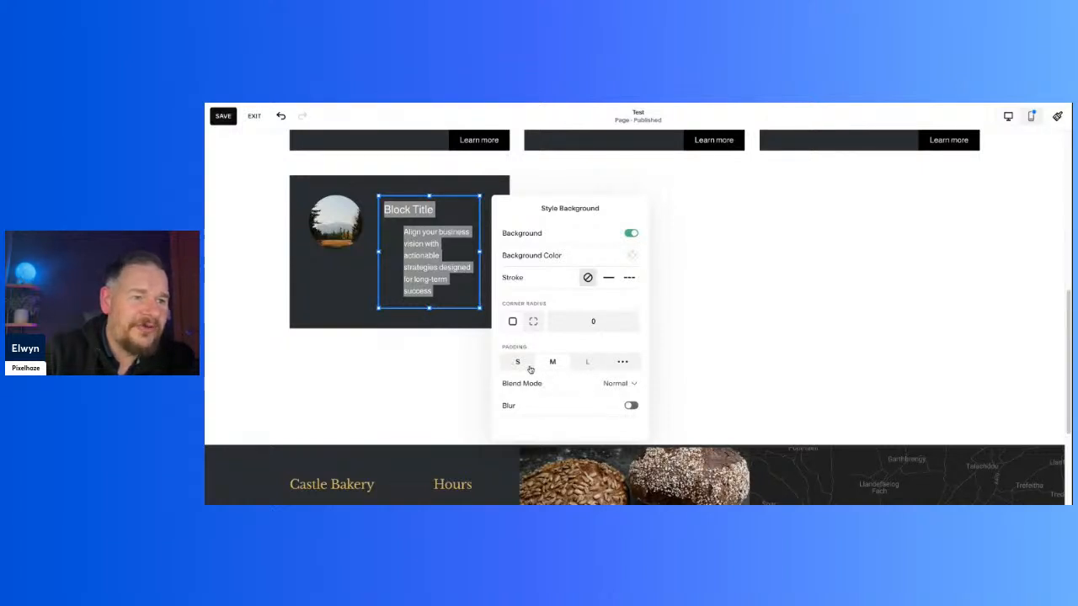
Step: Set custom padding of 0% top and bottom and 0% left and right for the bottom card's text block
click(619, 363)
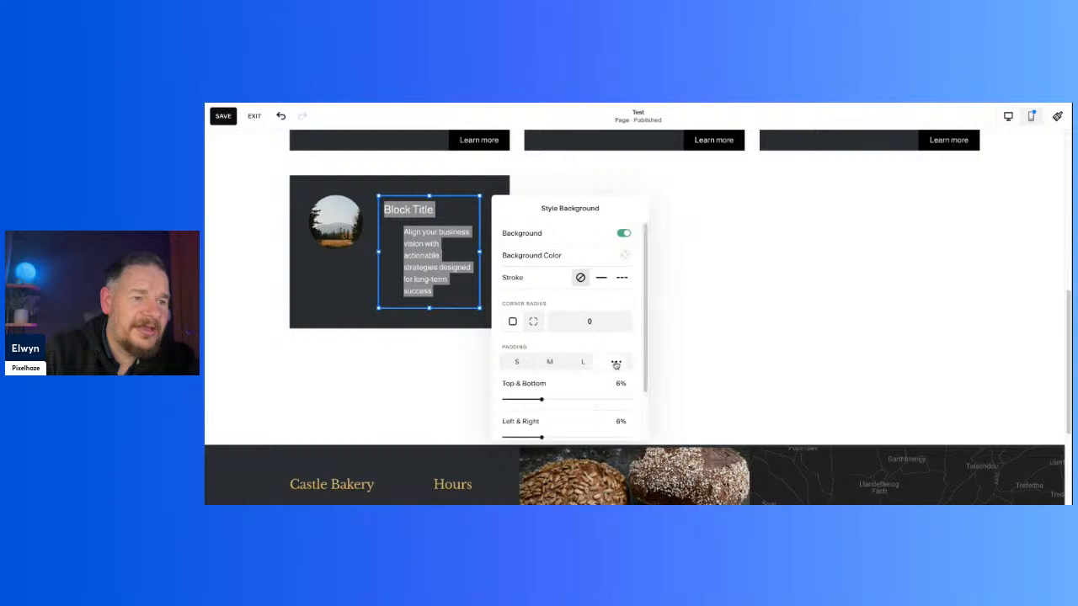
drag(544, 401, 503, 401)
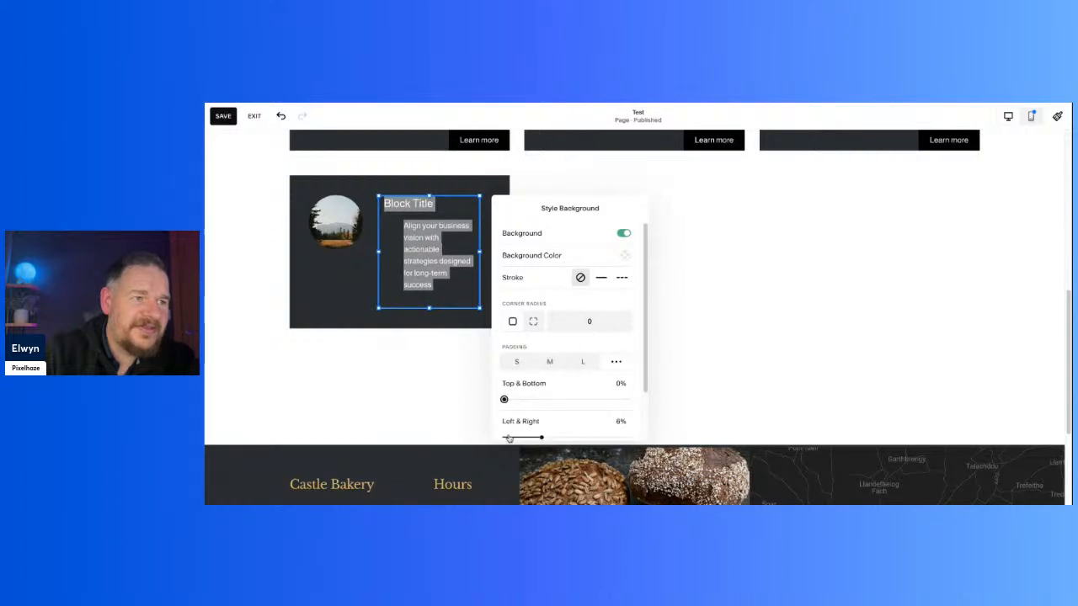
drag(544, 440, 520, 437)
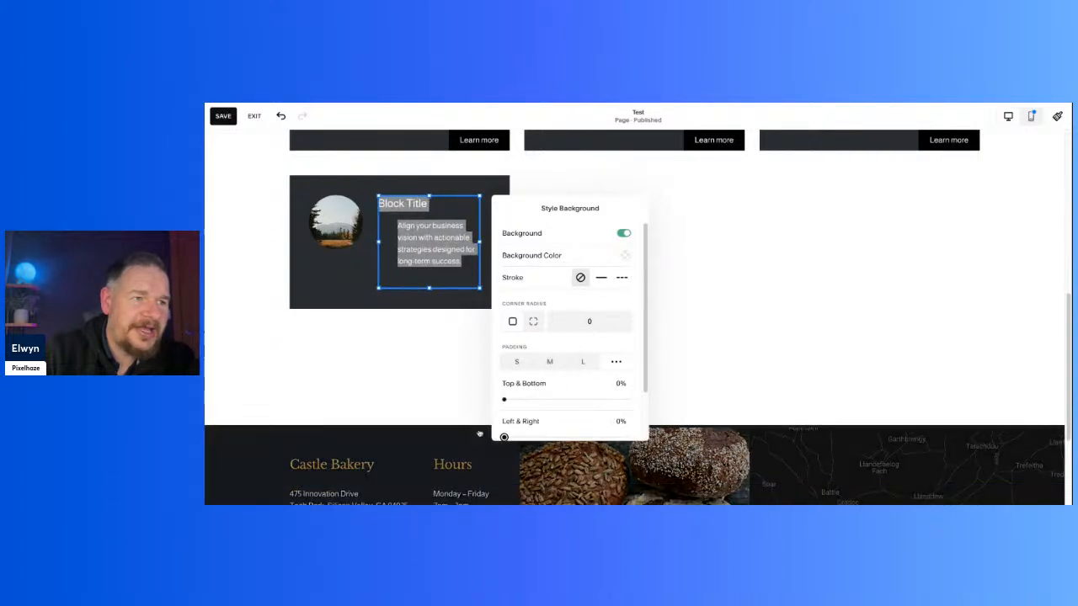
click(428, 356)
Step: Remove the bulleted list formatting from the bottom card's description paragraph
double_click(451, 240)
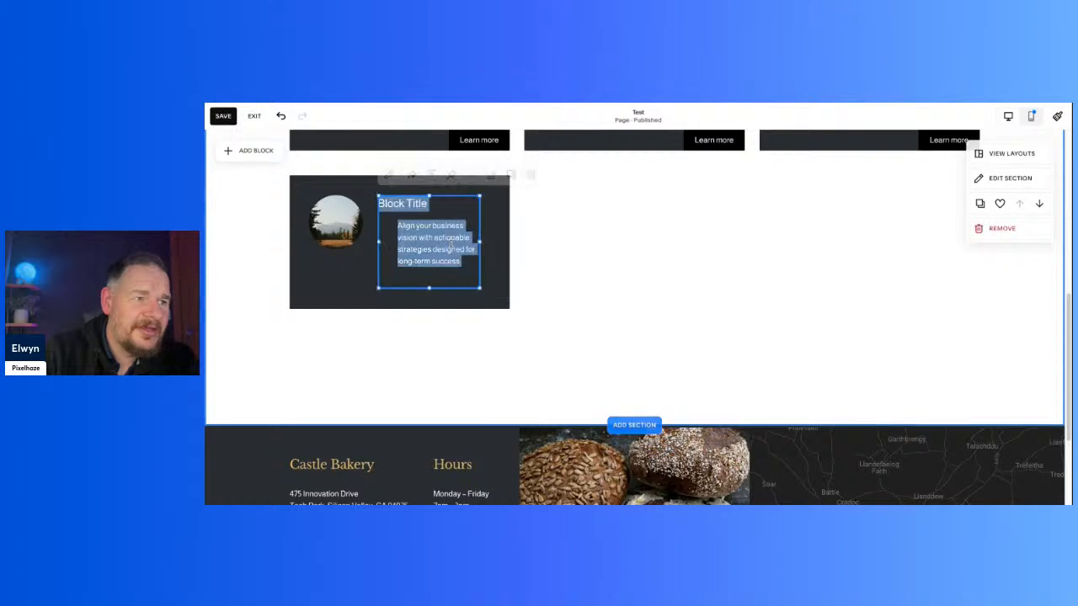
click(465, 254)
drag(466, 261, 397, 225)
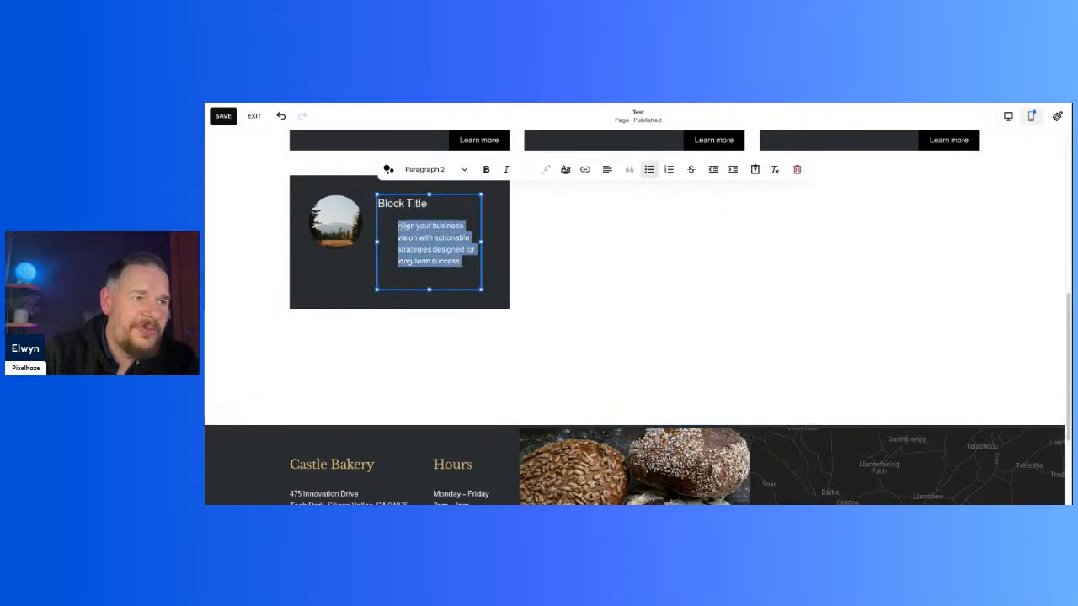
click(649, 171)
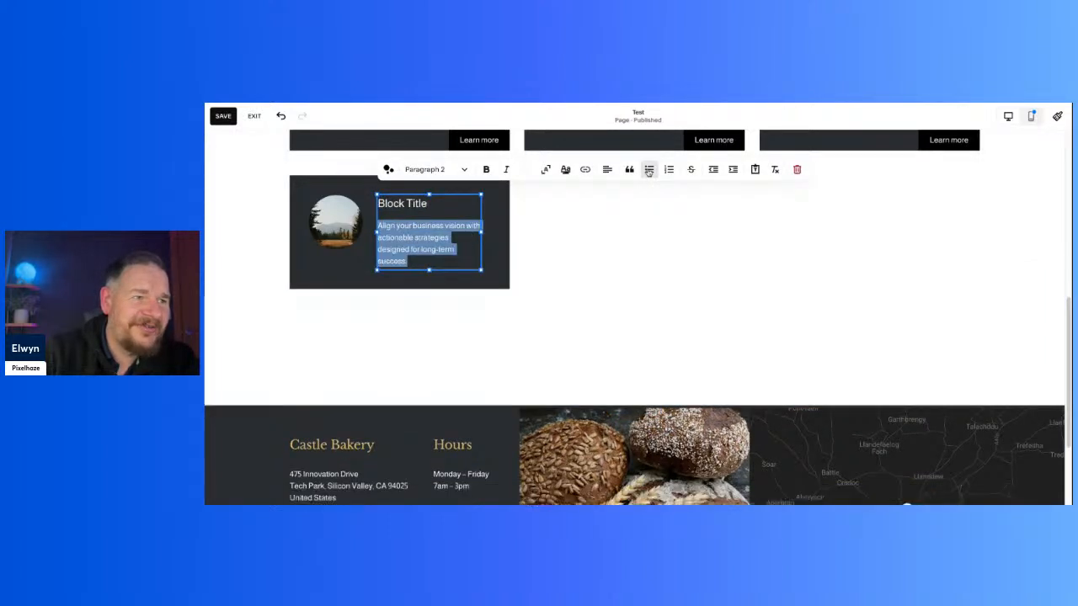
click(648, 171)
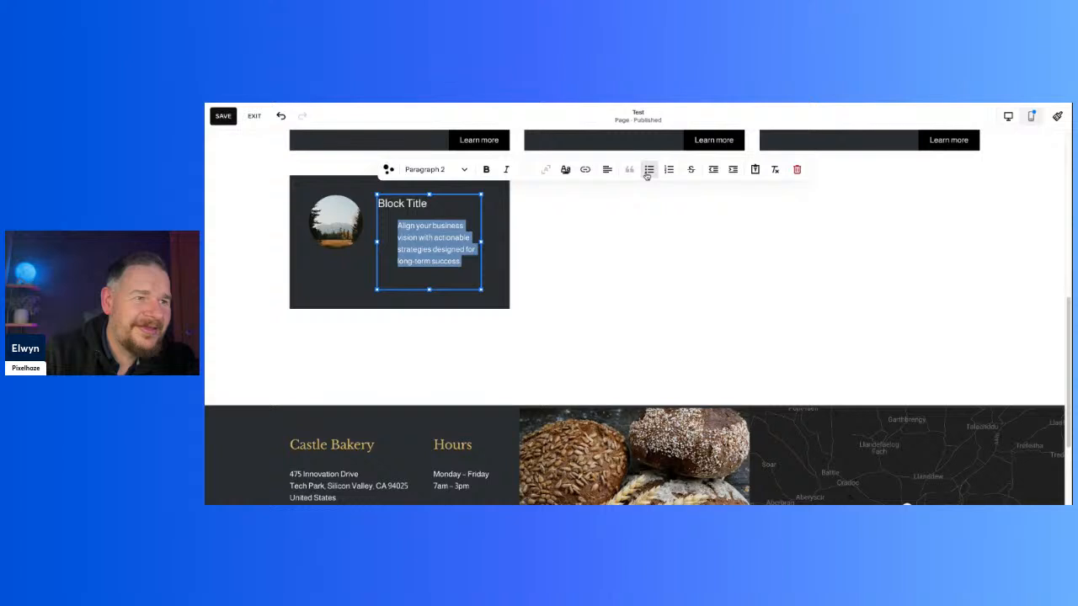
click(648, 171)
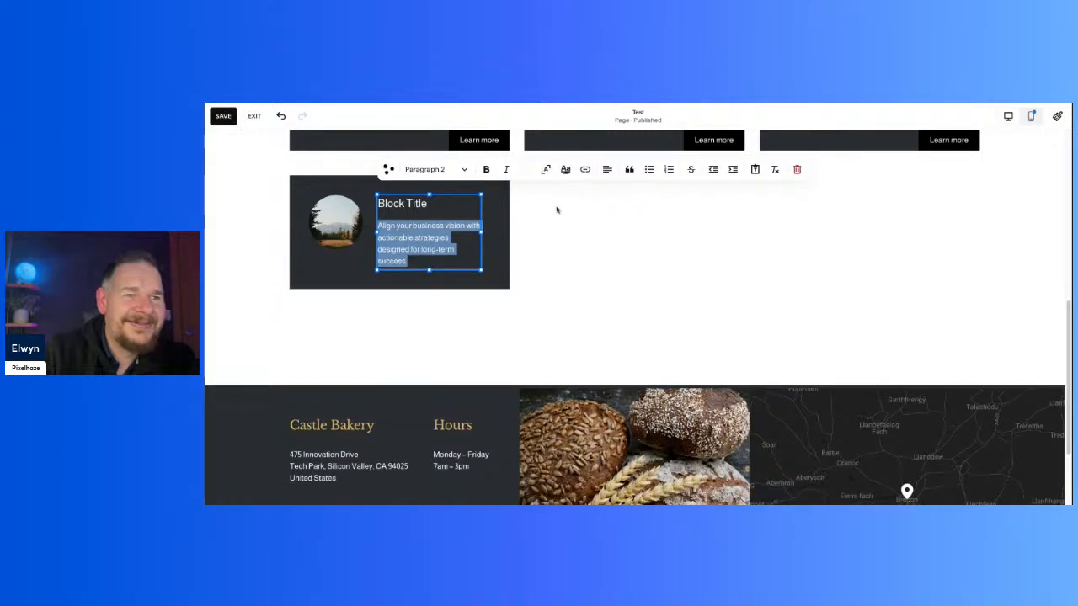
Step: Try the darkest palette colour on all the bottom card's text and light yellow on its description, then return the description to white
key(super+a)
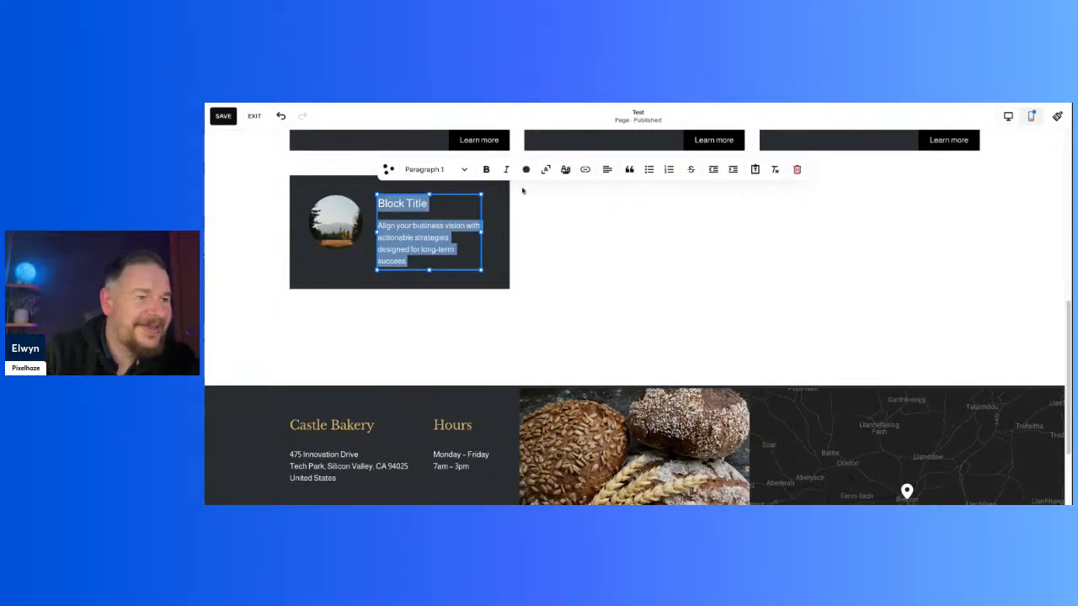
click(526, 170)
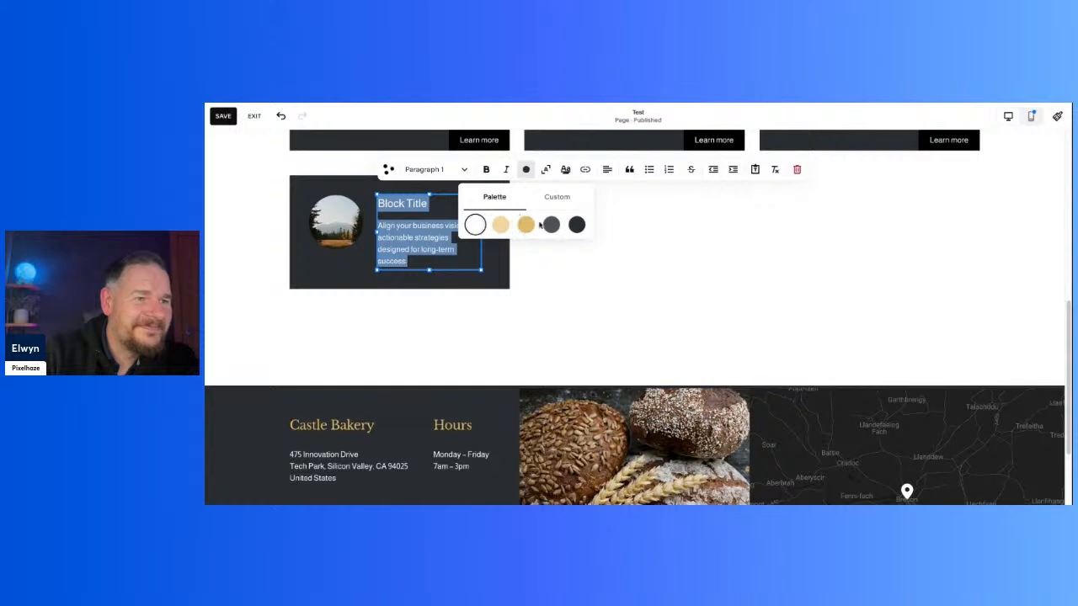
click(575, 227)
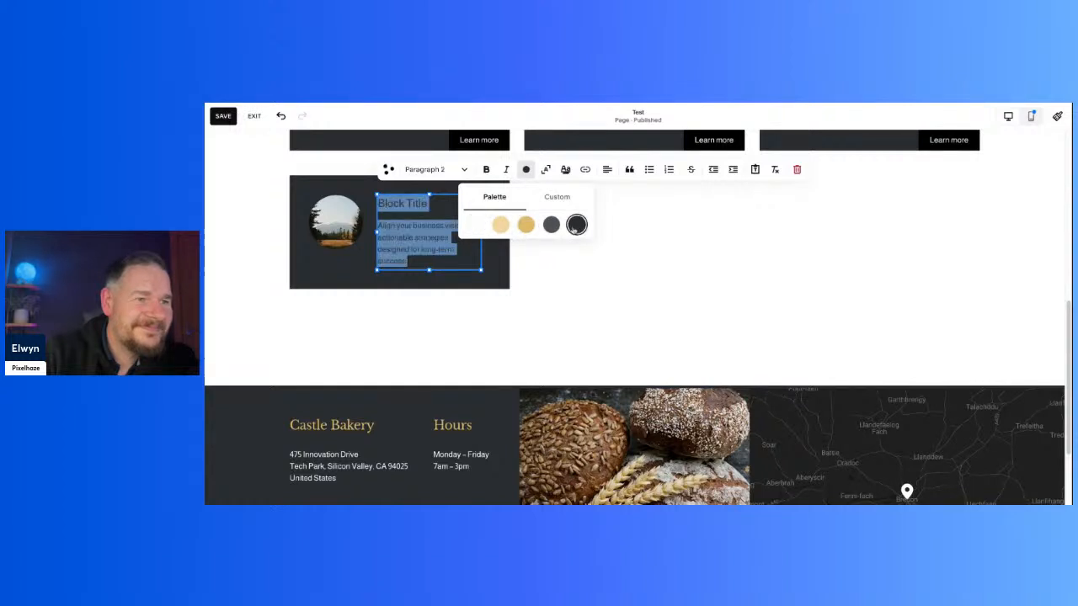
click(500, 226)
click(474, 225)
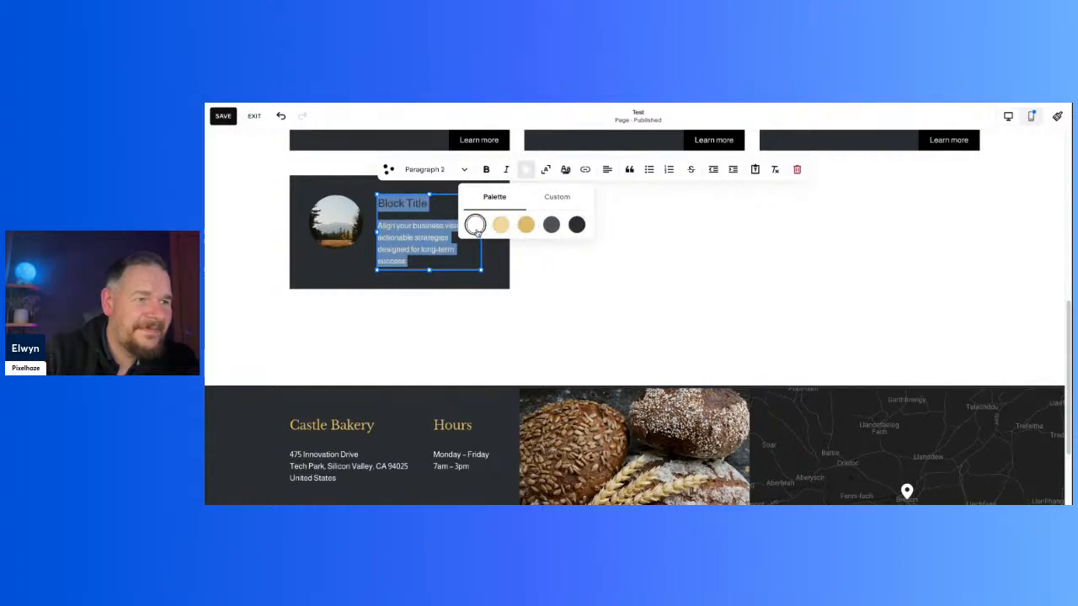
Step: Set the bottom card's Block Title heading to the white palette colour
click(440, 209)
drag(436, 204, 369, 203)
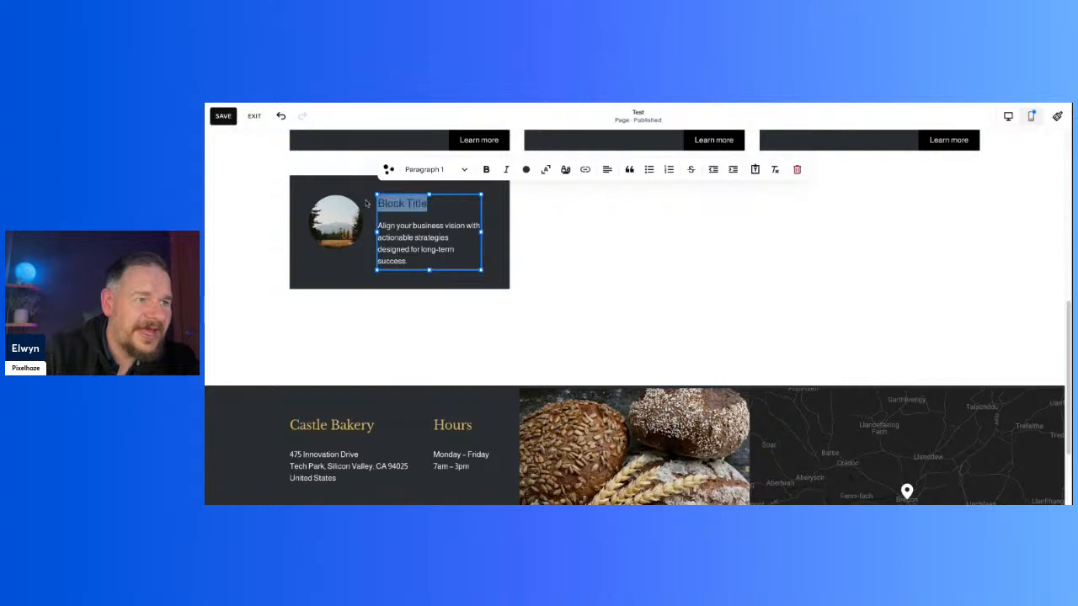
click(526, 169)
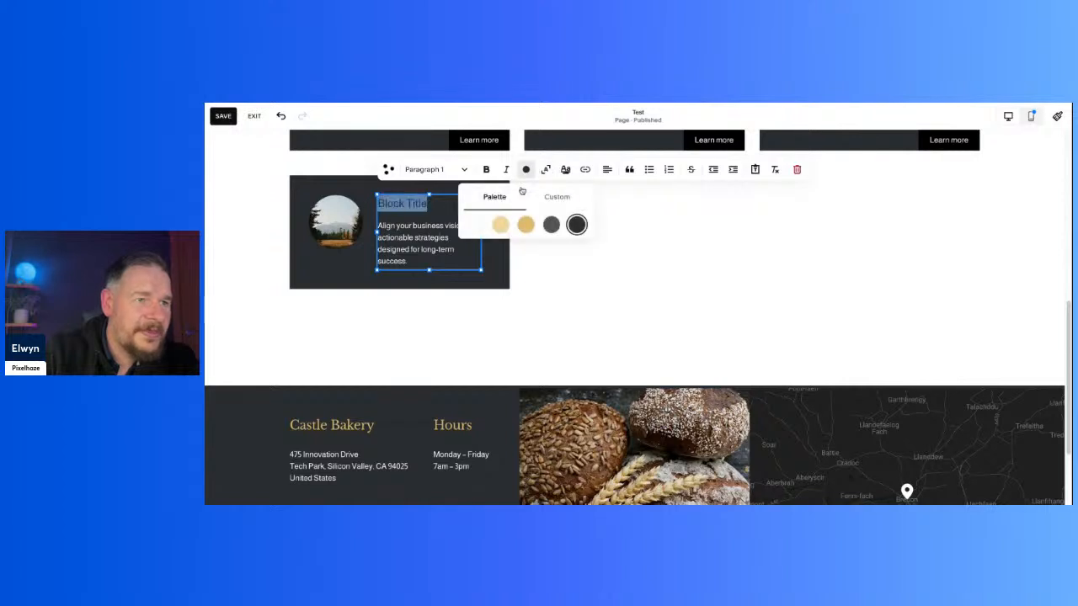
click(475, 226)
Step: Reapply bulleted list formatting to the bottom card's description
click(383, 226)
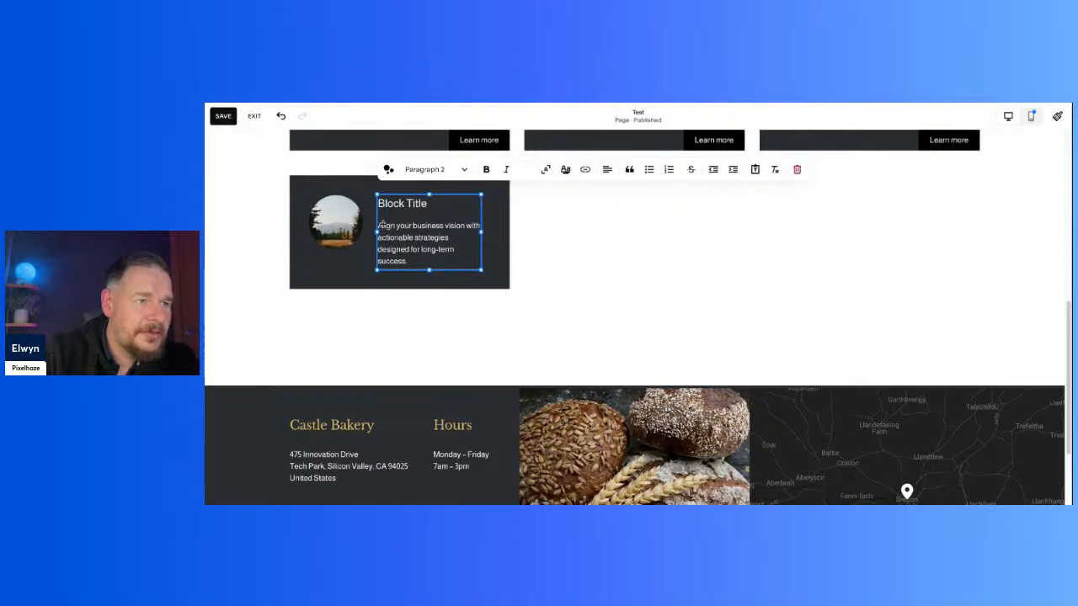
click(647, 171)
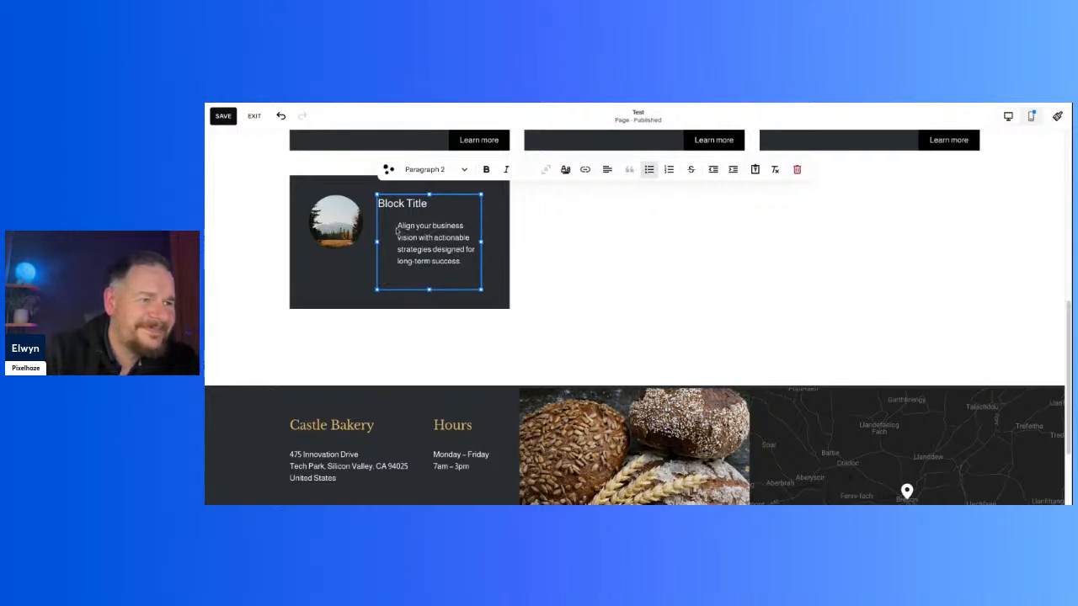
click(491, 264)
click(478, 253)
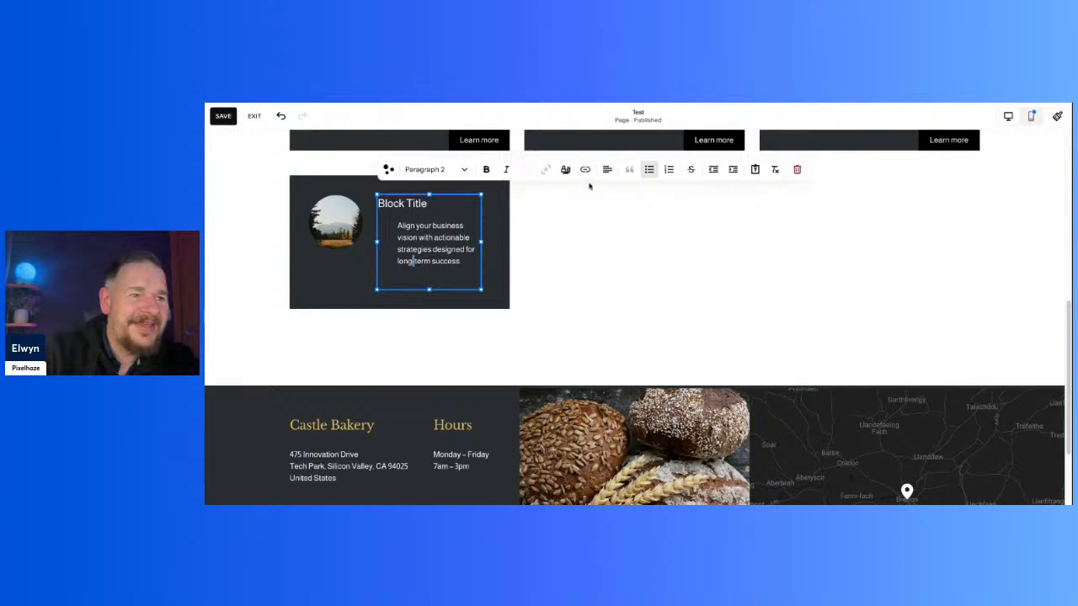
click(587, 231)
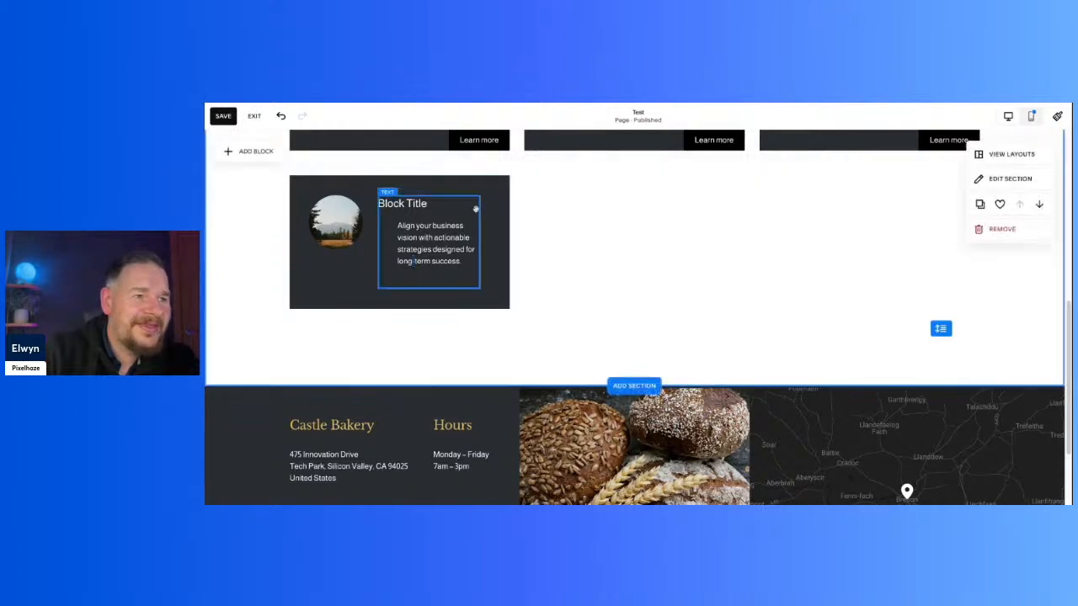
Step: Raise the opacity of the background colour behind the bottom card's text block
click(500, 204)
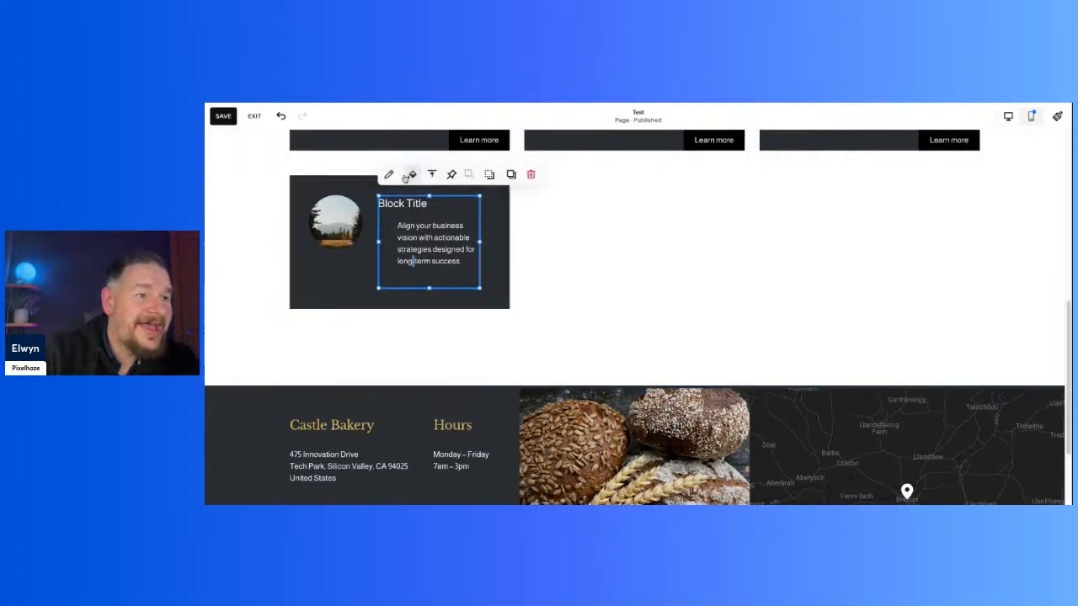
click(412, 174)
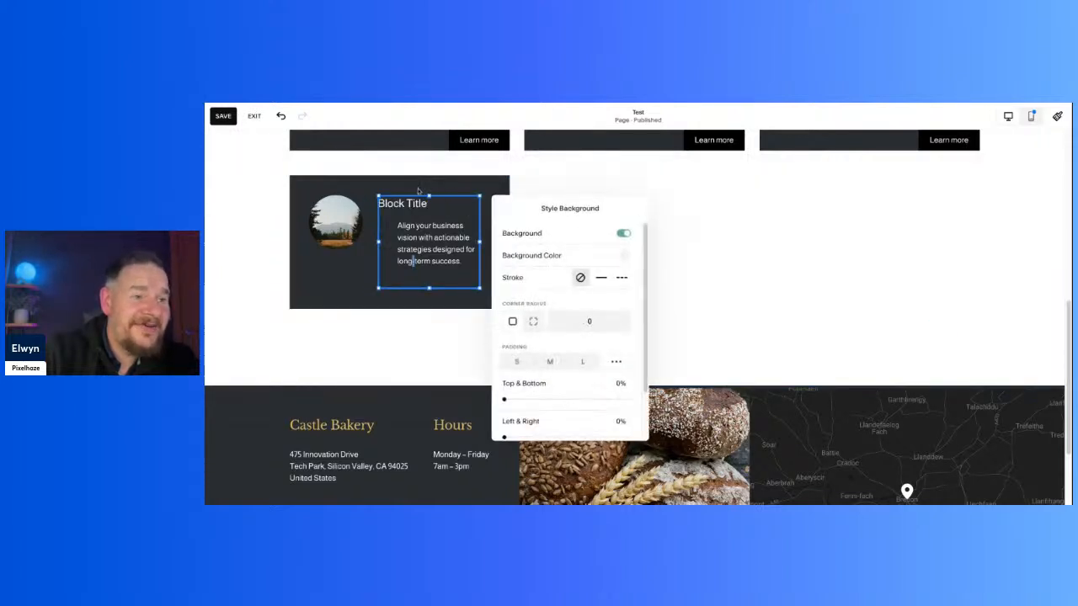
click(625, 255)
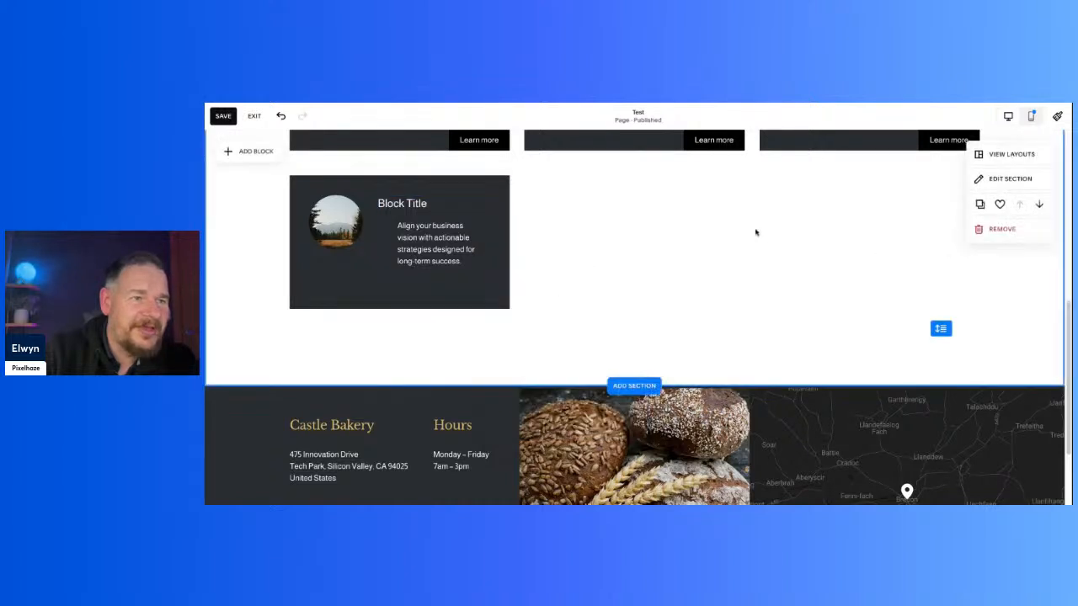
Step: Make the background colour behind the bottom card's heading and description fully transparent
click(412, 261)
key(ctrl+a)
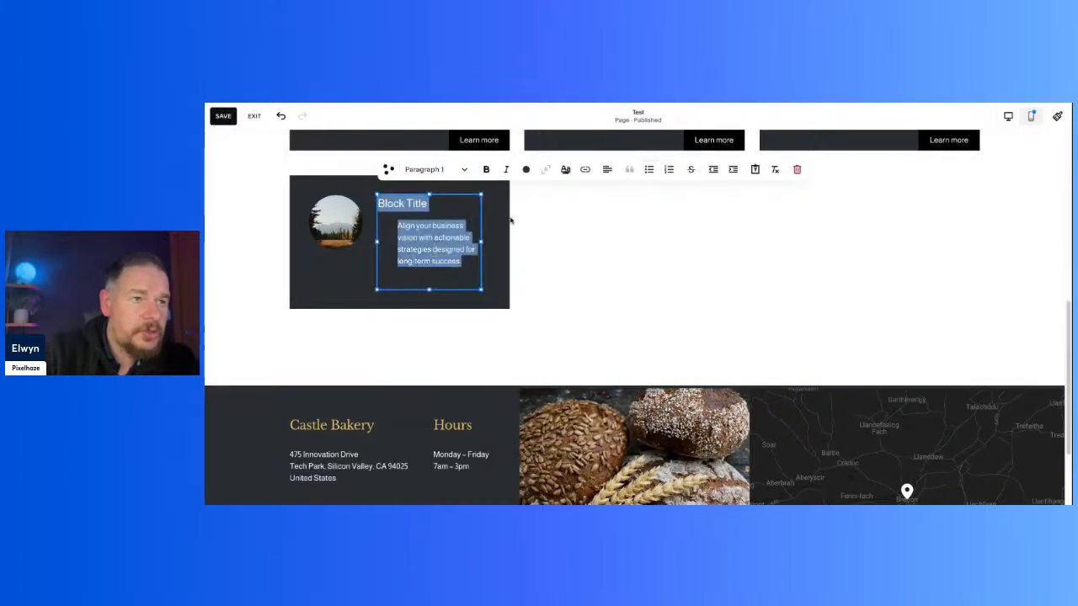
key(Escape)
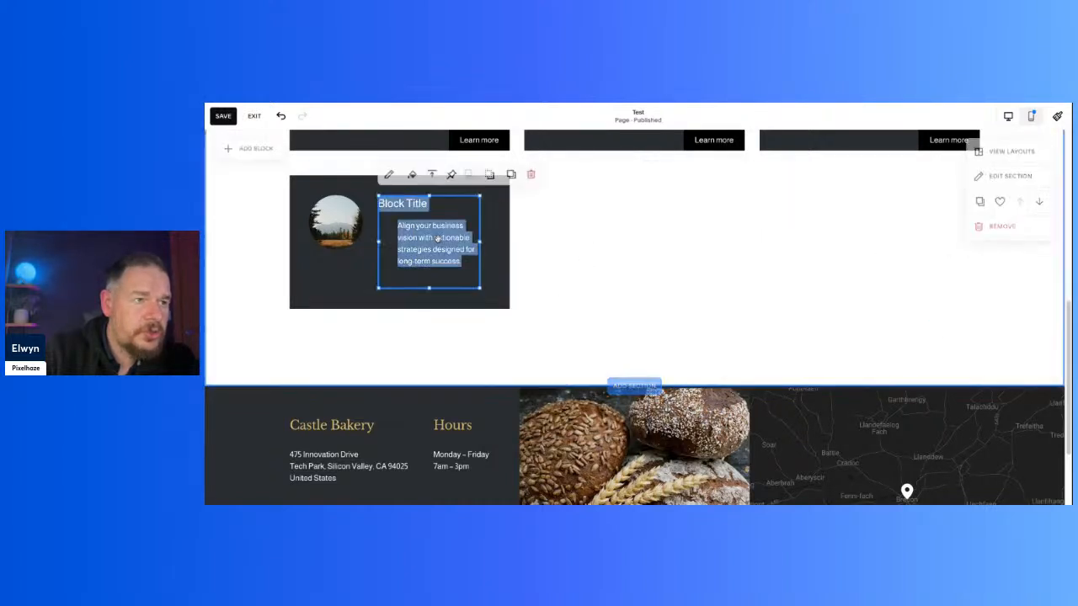
click(412, 174)
click(624, 257)
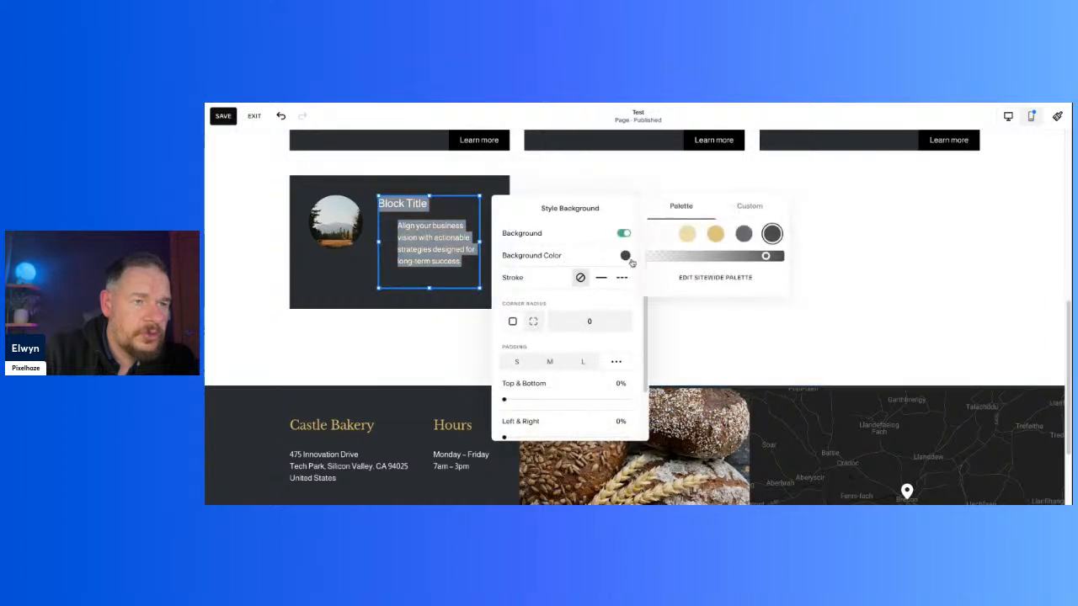
drag(767, 256, 604, 263)
click(753, 226)
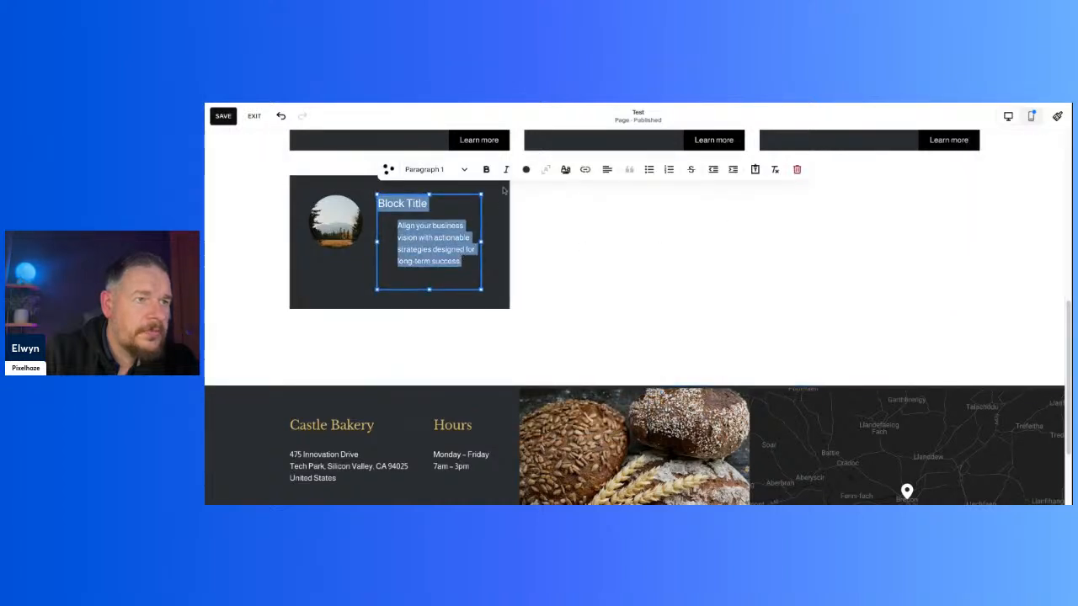
Step: Recolour the bottom card's Block Title heading and description with a gold palette colour
click(524, 171)
click(560, 202)
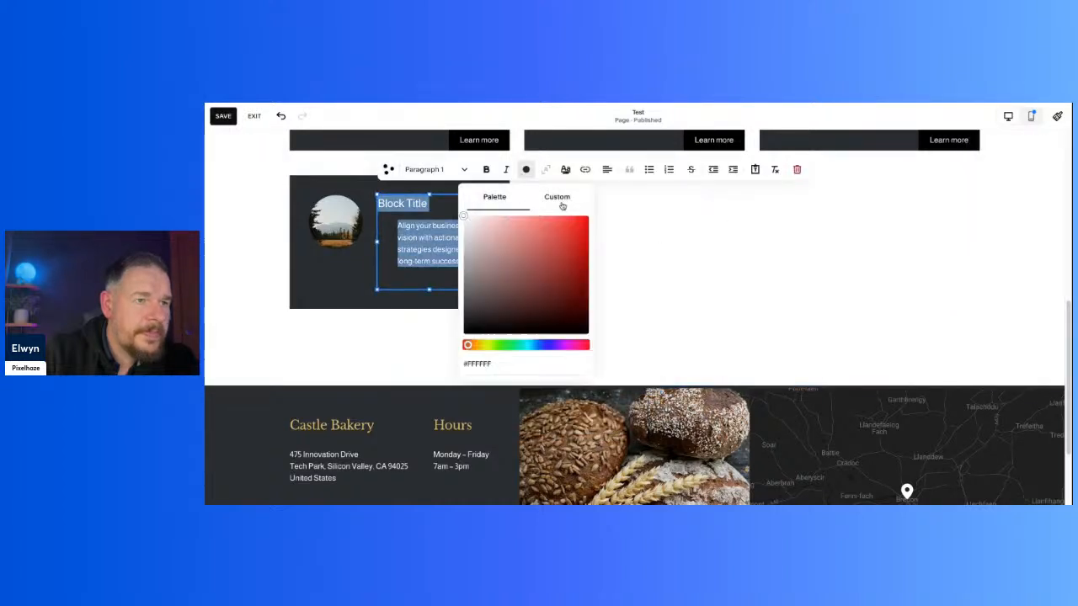
click(500, 201)
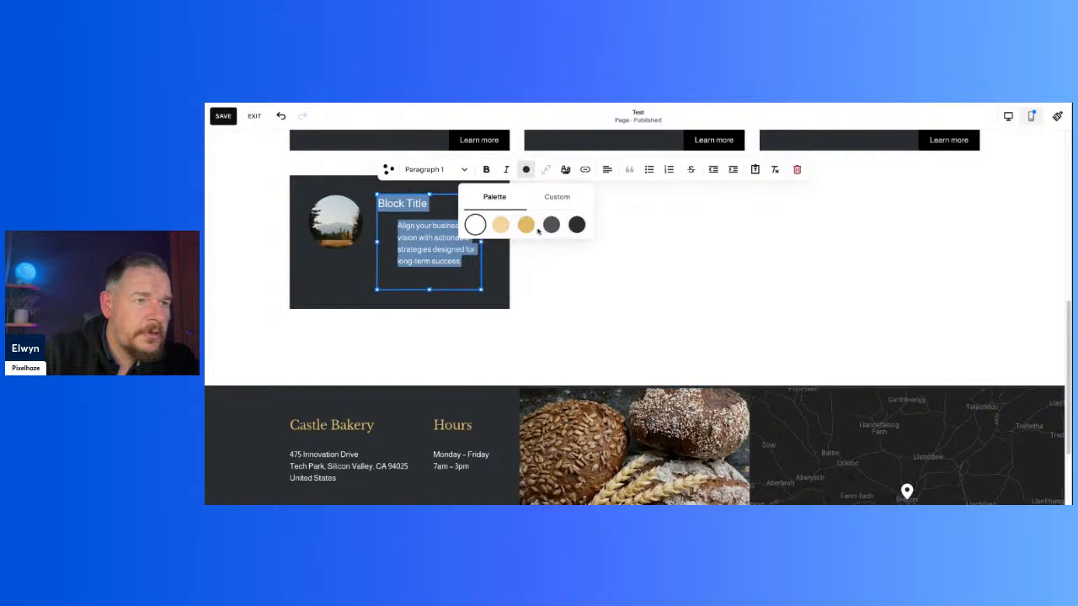
click(528, 227)
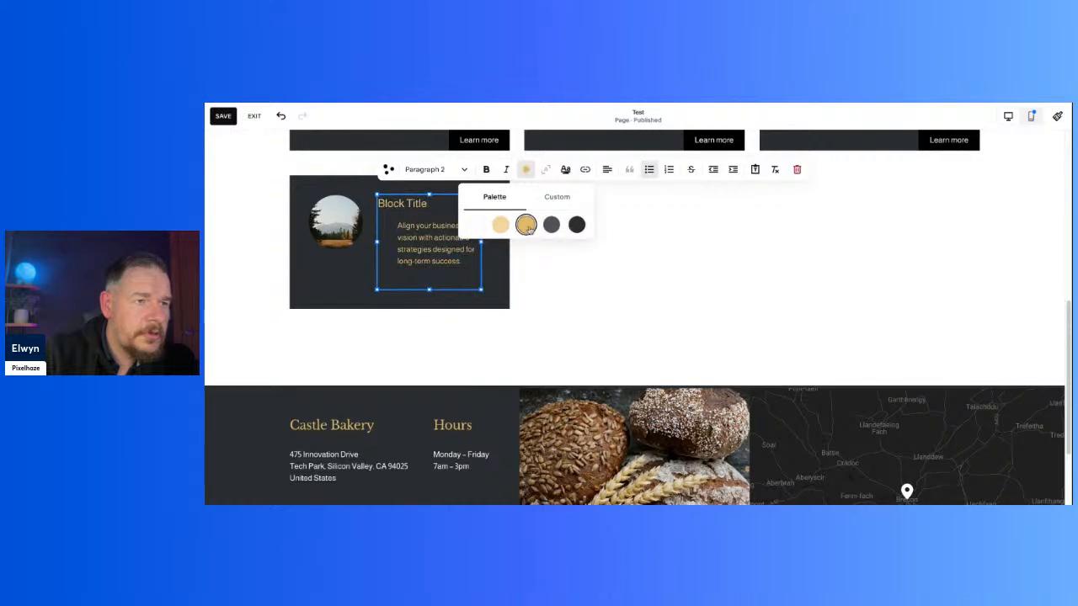
click(498, 227)
key(ctrl+a)
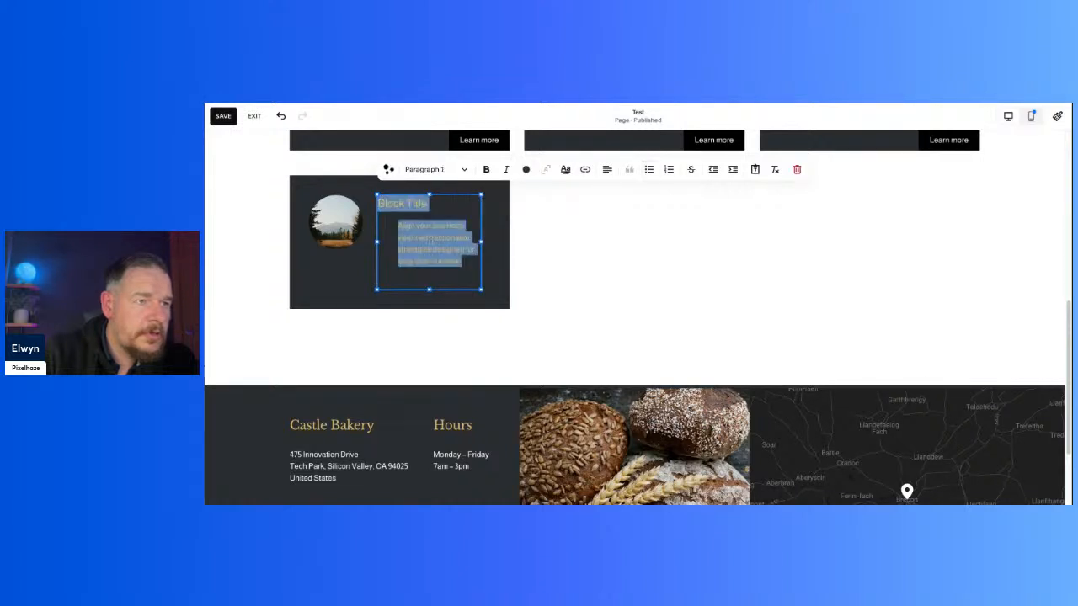
click(463, 170)
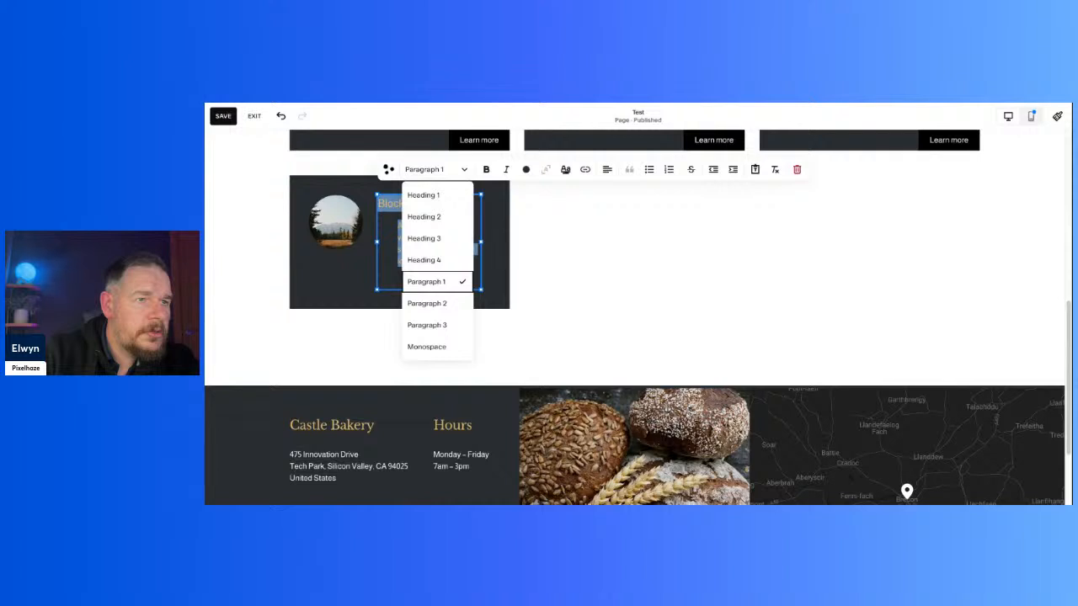
click(544, 174)
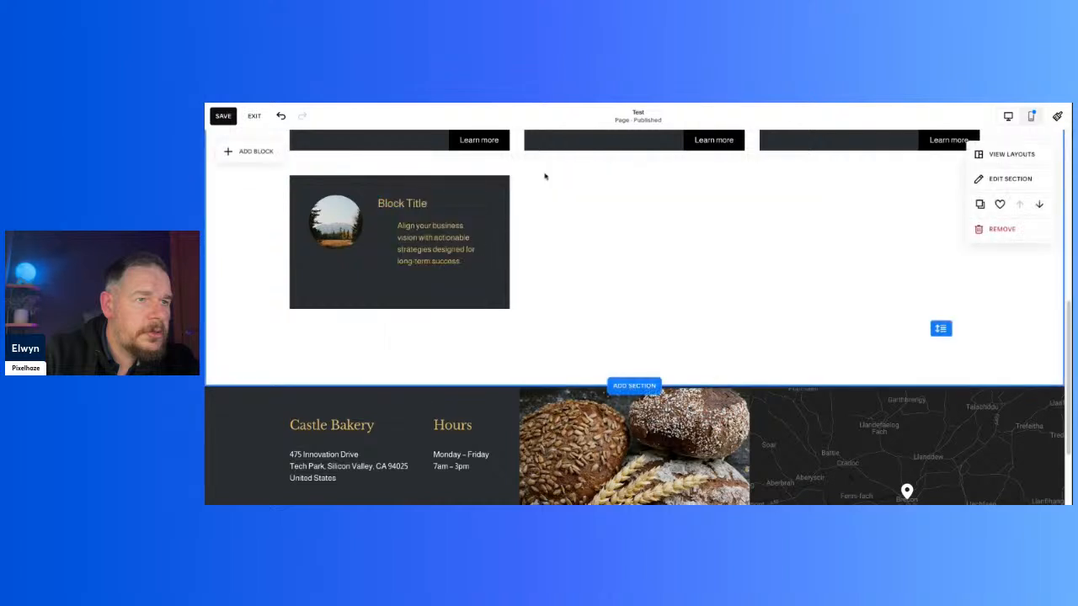
Step: Try the white and dark grey palette colours behind the bottom card's text block and return to the darkest one
click(436, 250)
click(412, 174)
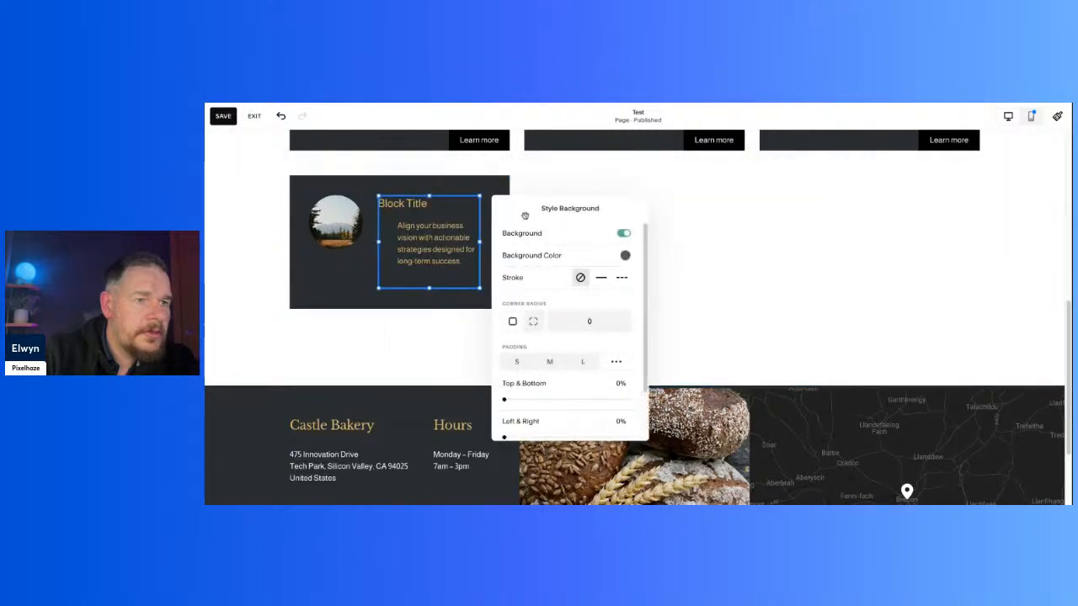
click(625, 256)
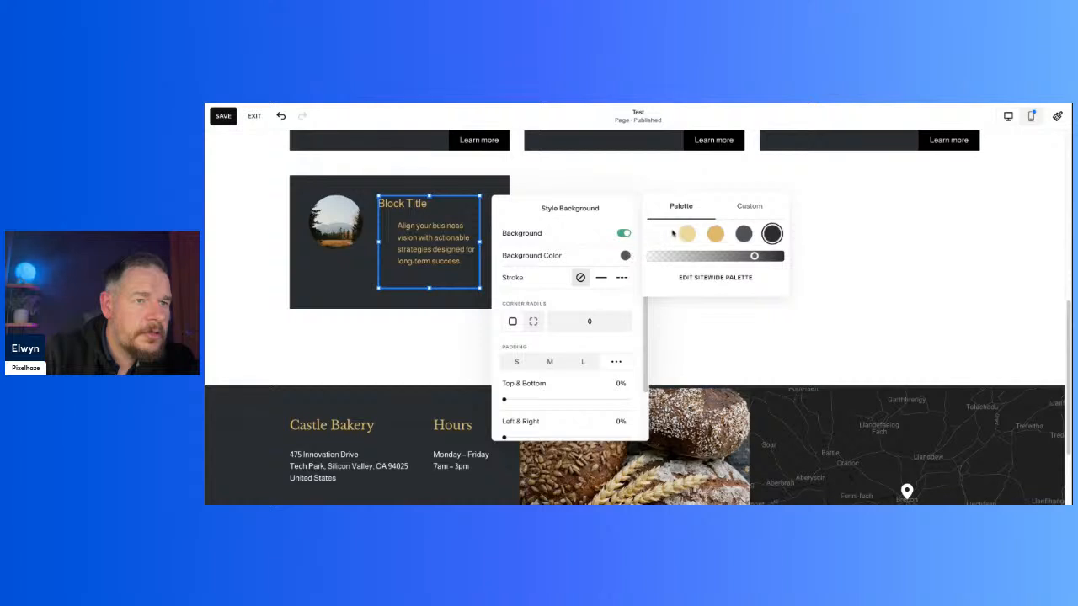
click(659, 235)
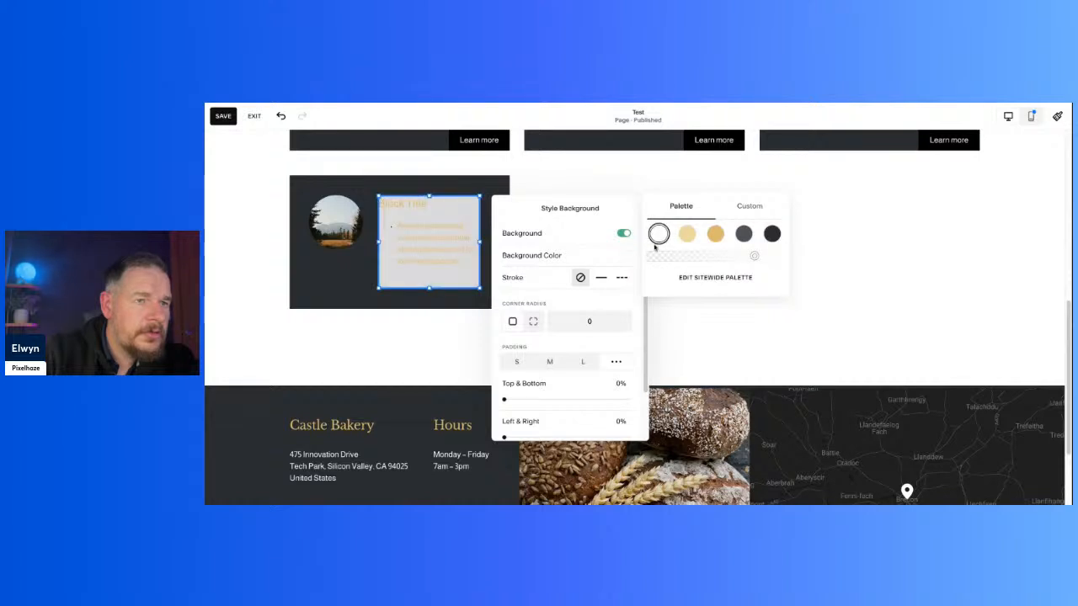
click(771, 235)
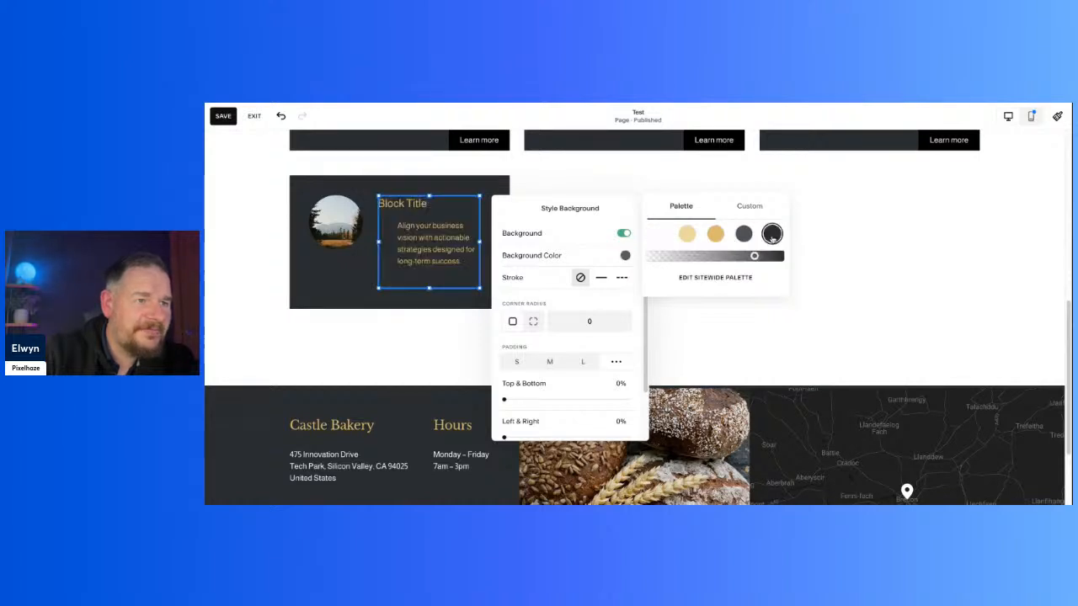
click(743, 234)
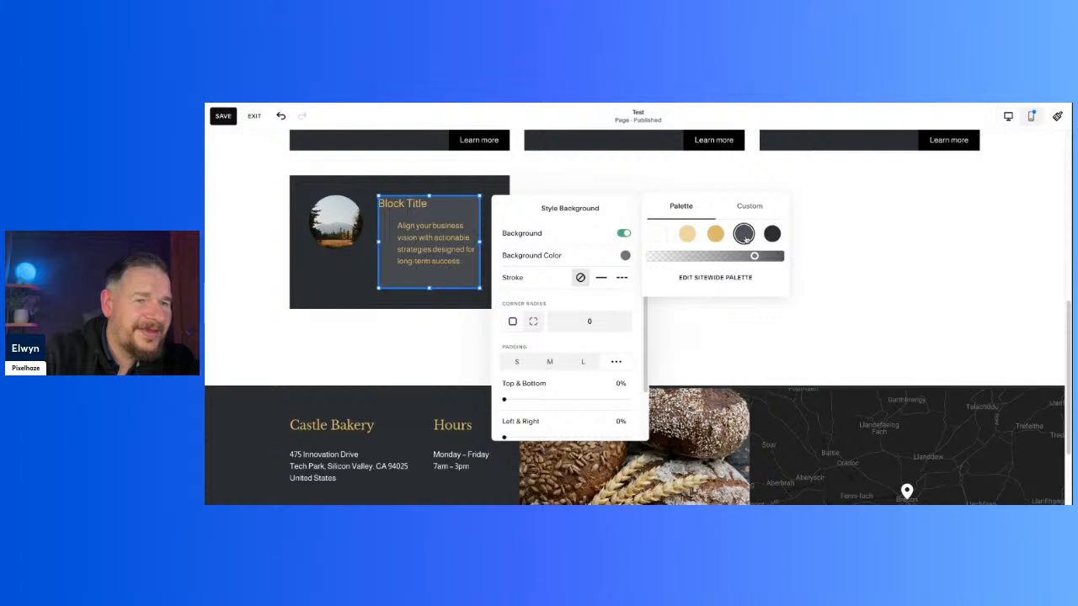
click(772, 235)
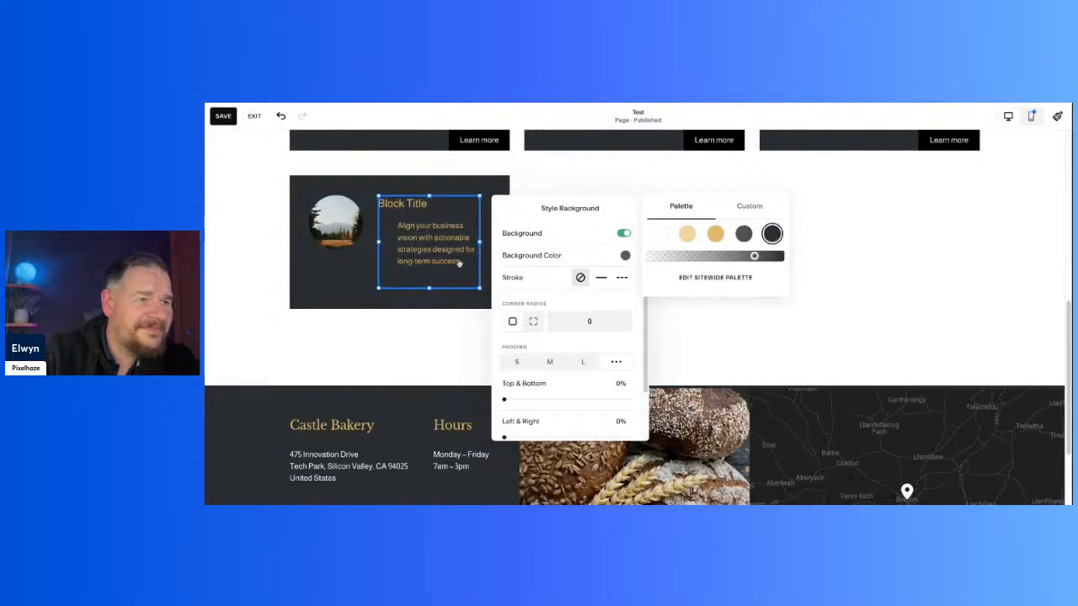
Step: Move the Block Title text block out of the bottom card into the empty space beside it
click(454, 266)
click(424, 322)
drag(427, 254, 717, 252)
click(834, 272)
Step: Add a new text block and place it beside the round image in the bottom card
click(319, 221)
click(250, 151)
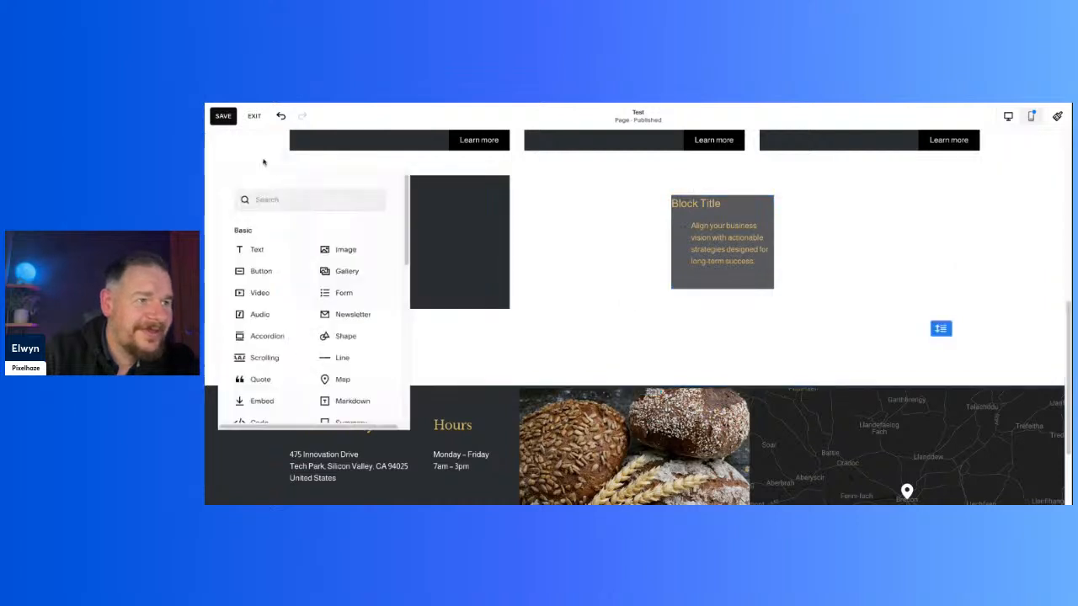
click(271, 255)
drag(293, 233, 457, 245)
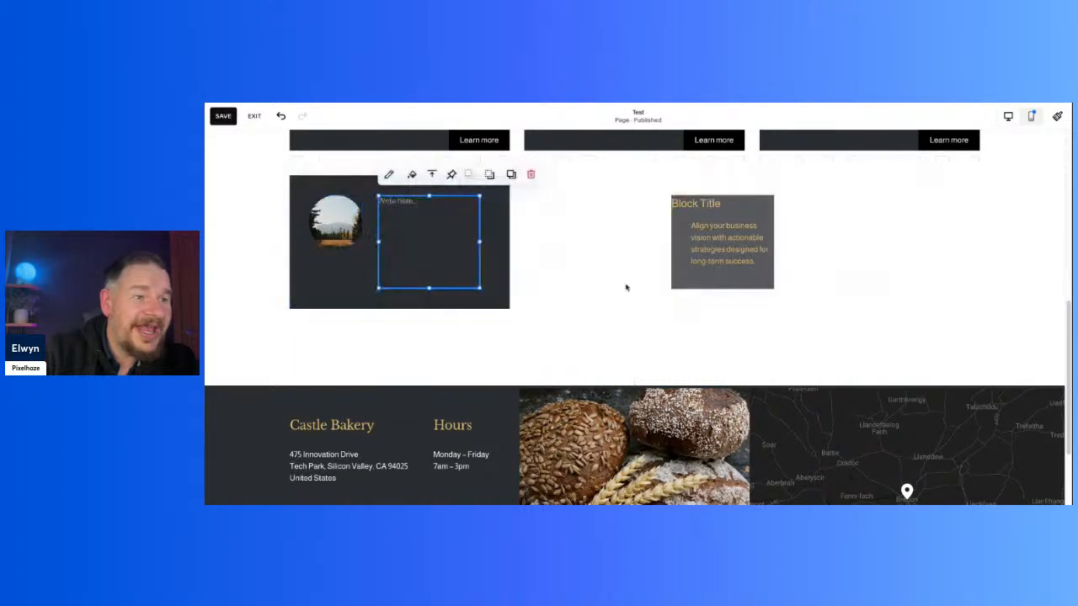
Step: Enter "Title" and, below a blank line, "Bullet Point" in the bottom card's new text block
click(624, 257)
click(402, 211)
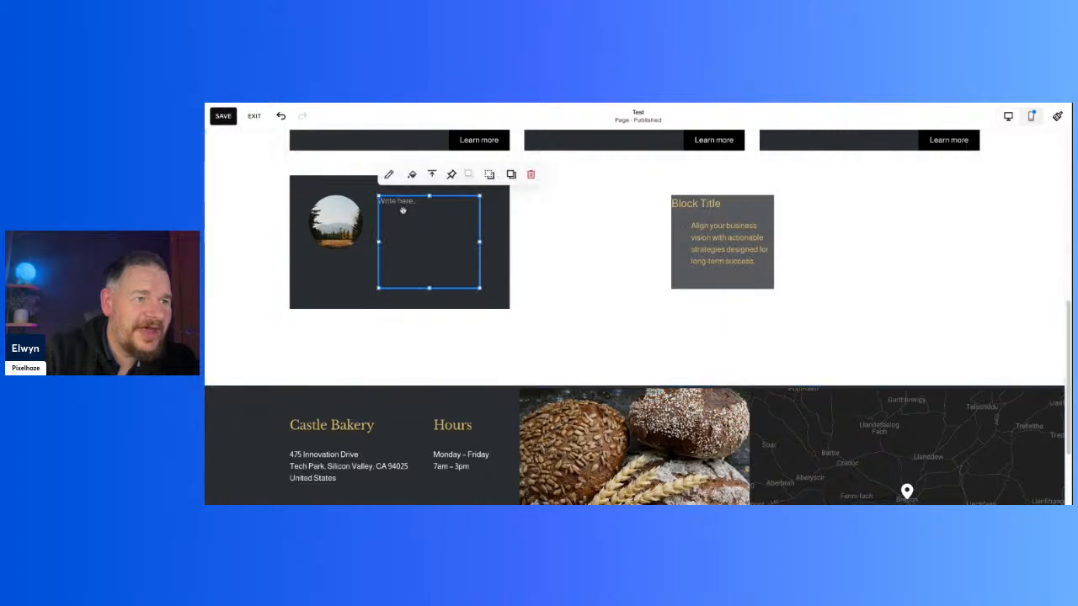
click(400, 204)
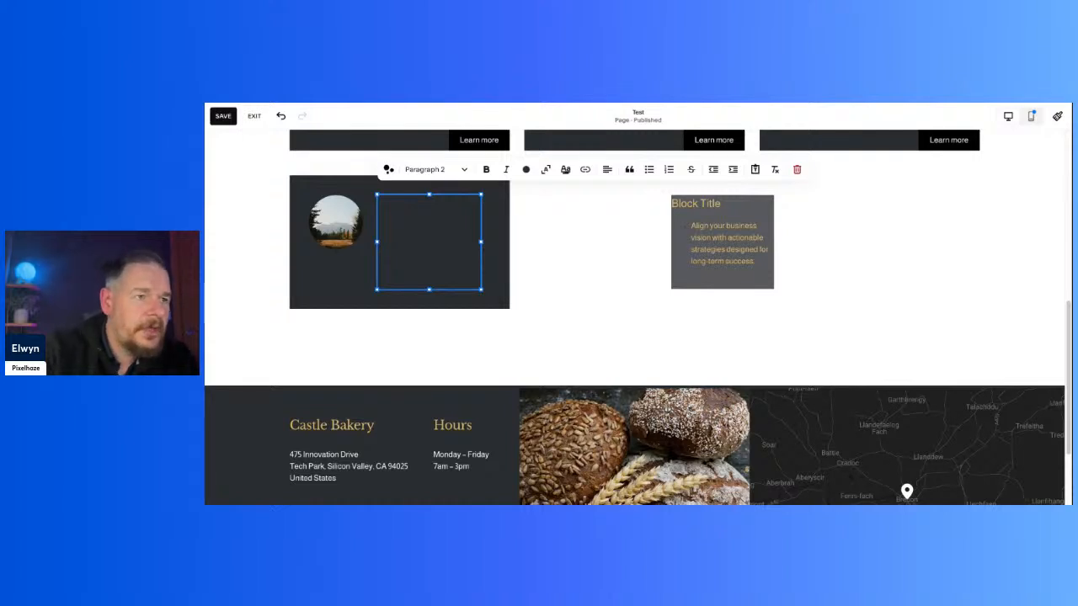
key(ctrl+a)
key(BackSpace)
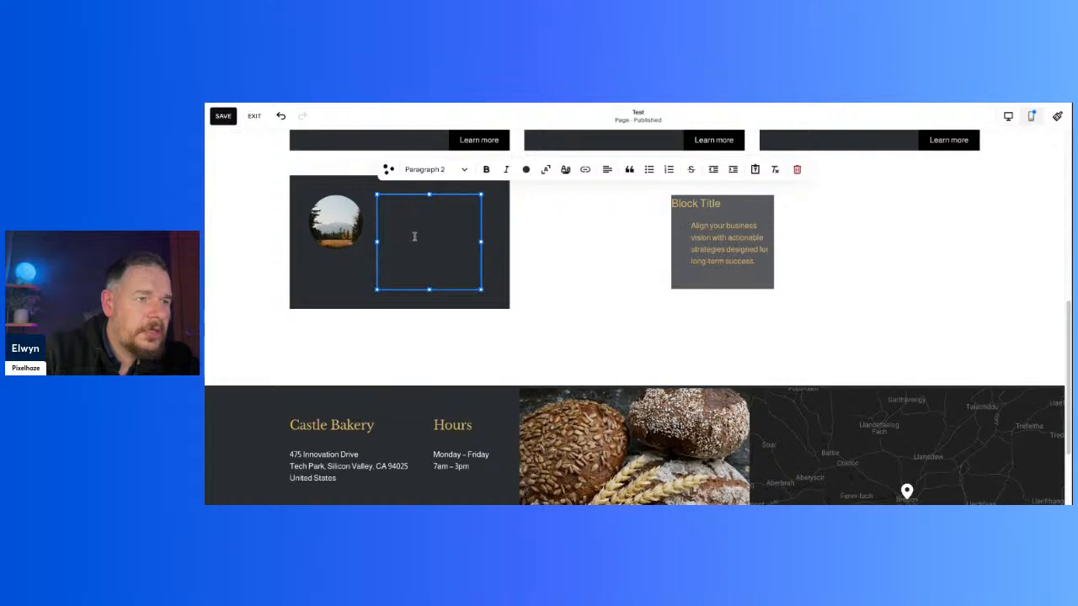
key(ctrl+z)
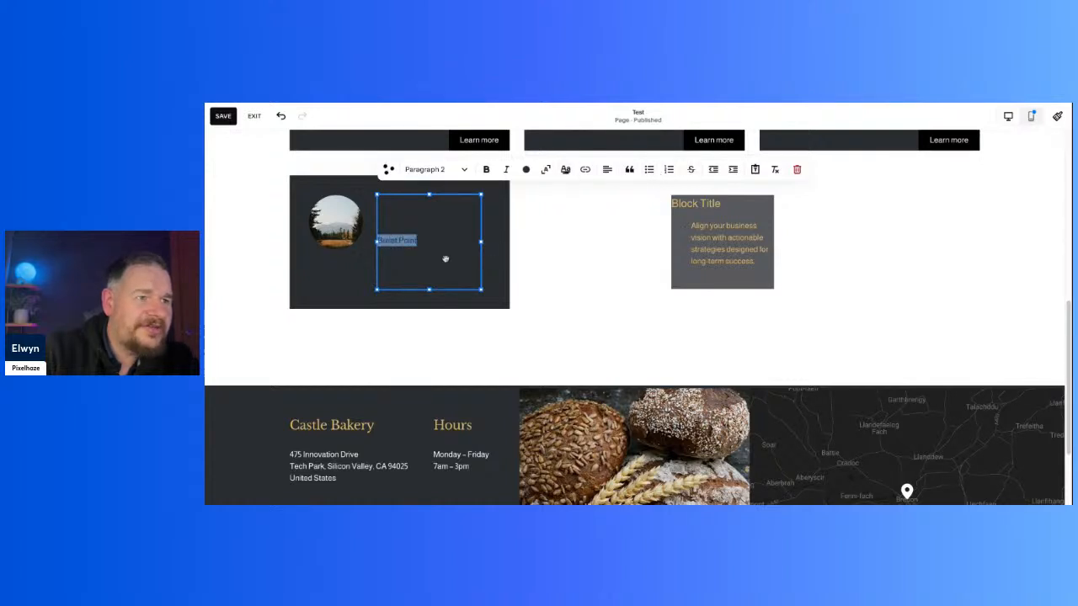
Step: Enable a background on the bottom card's new text block and set it to the dark grey palette colour
click(443, 260)
click(542, 263)
click(449, 255)
click(412, 175)
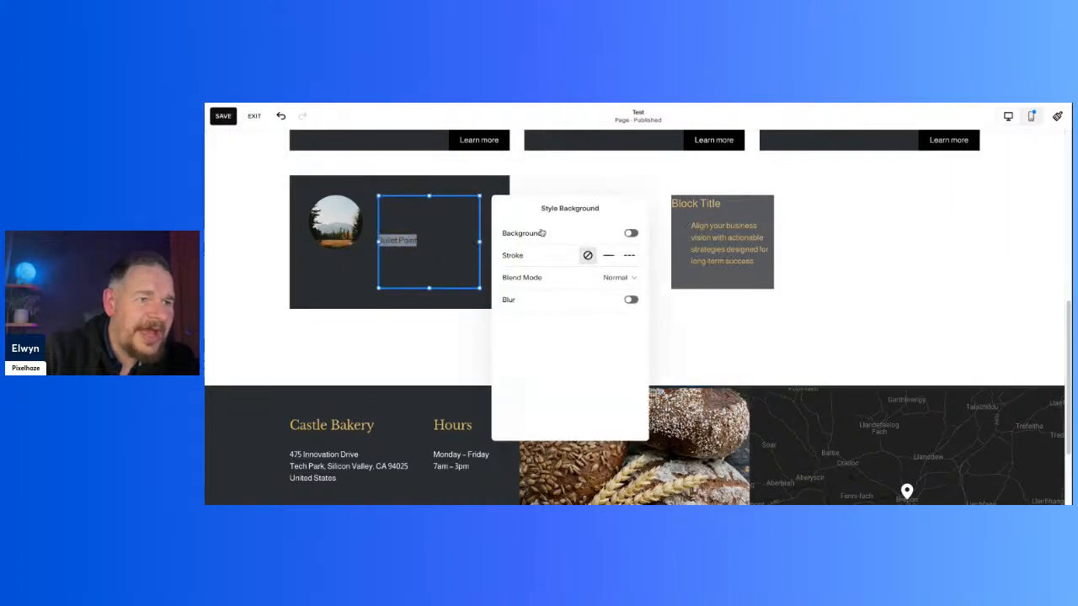
click(632, 234)
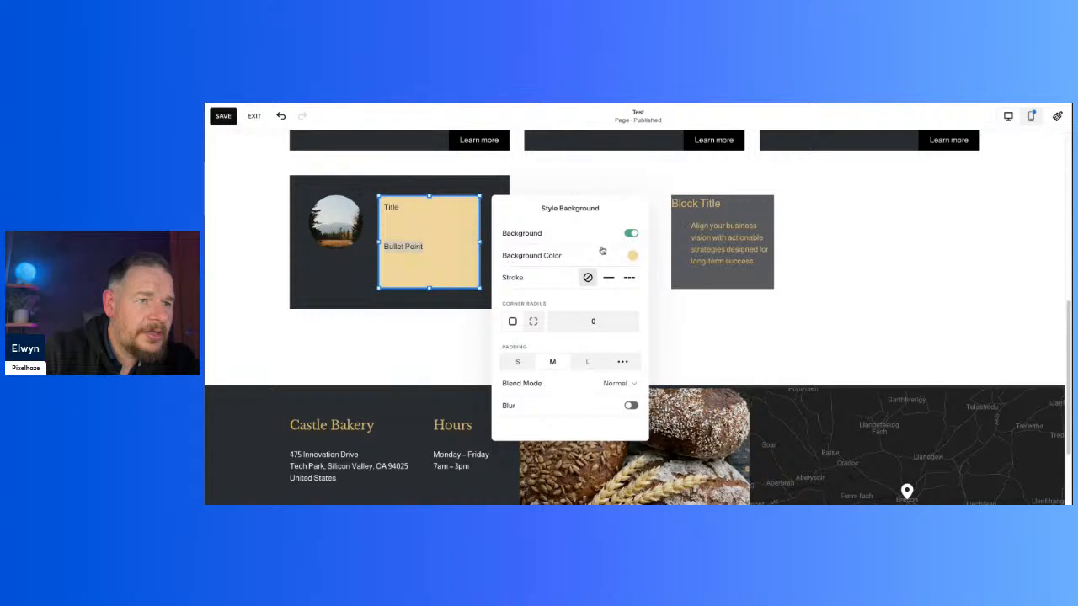
click(632, 257)
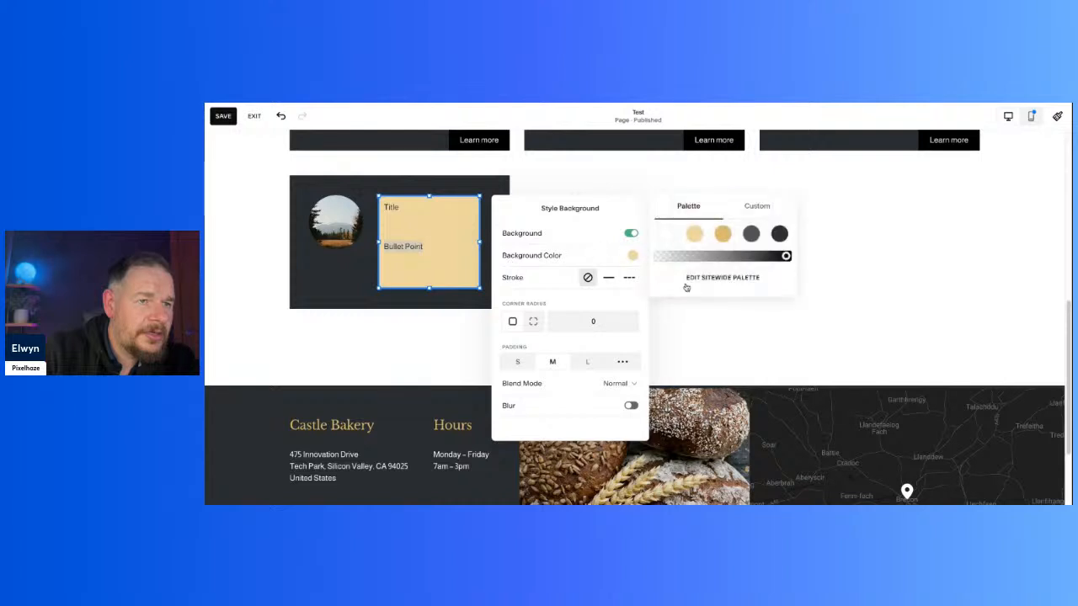
click(779, 236)
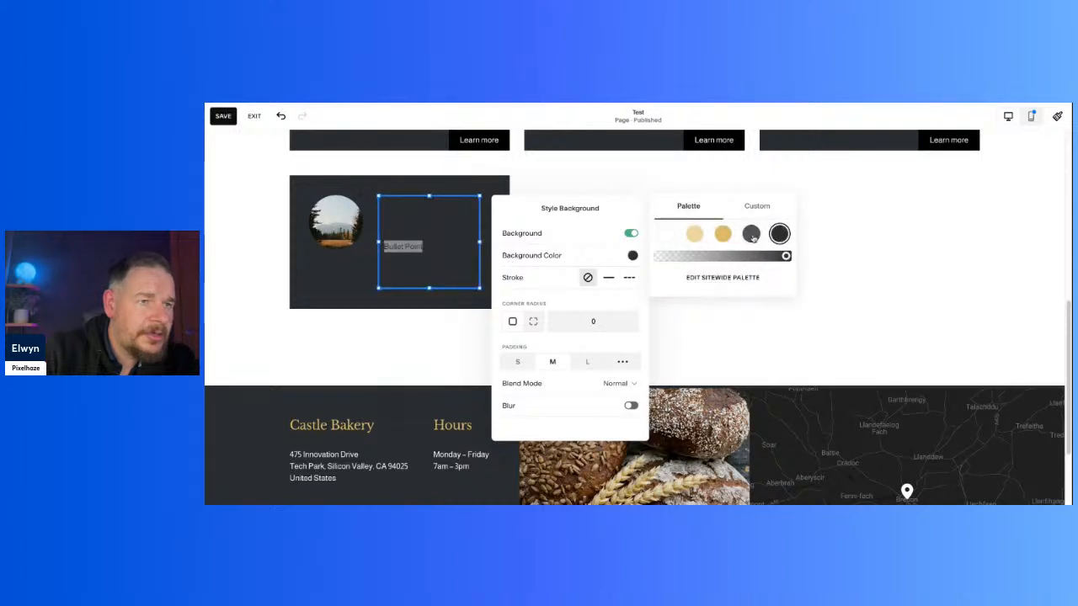
click(751, 235)
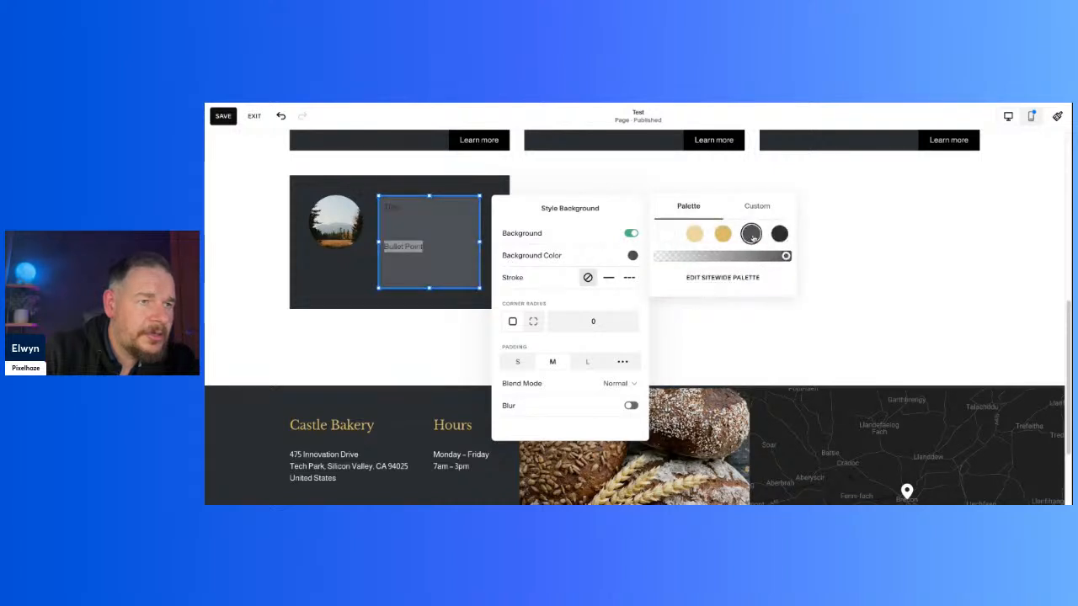
Step: Set all text in the bottom card's new text block to the white palette colour
click(424, 263)
key(ctrl+a)
click(525, 169)
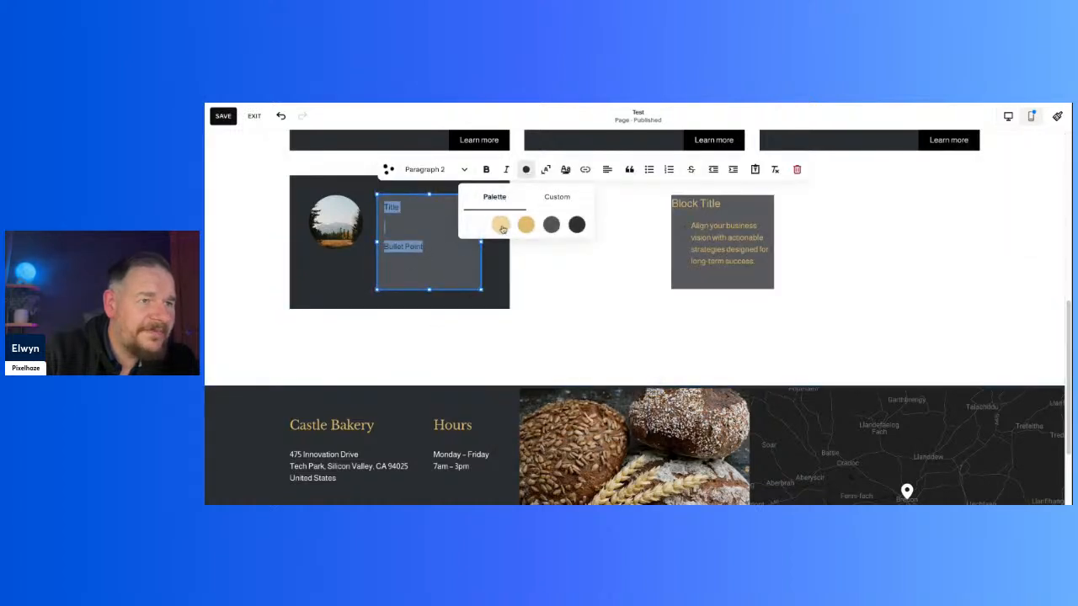
click(475, 224)
click(555, 299)
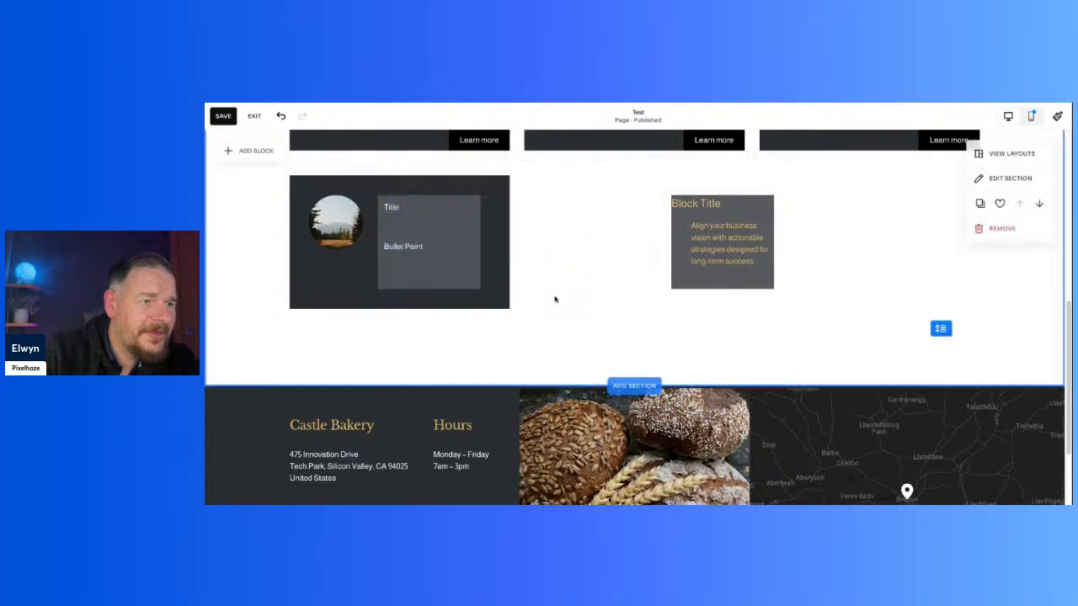
Step: Format the "Bullet Point" line in the bottom card's new text block as a bulleted list
click(430, 251)
click(424, 246)
drag(425, 246, 380, 245)
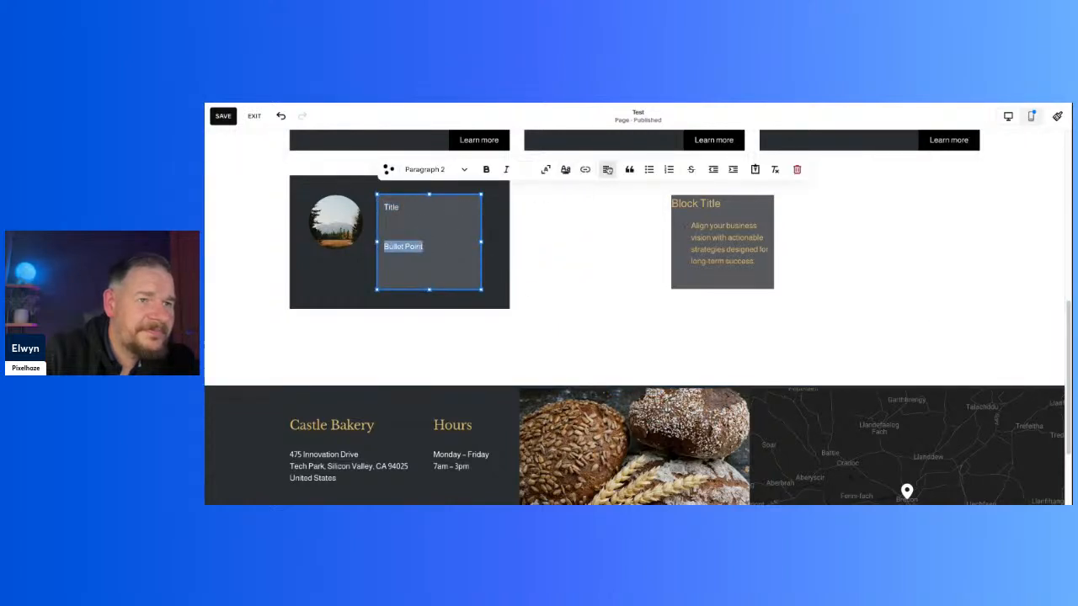
click(646, 170)
click(593, 262)
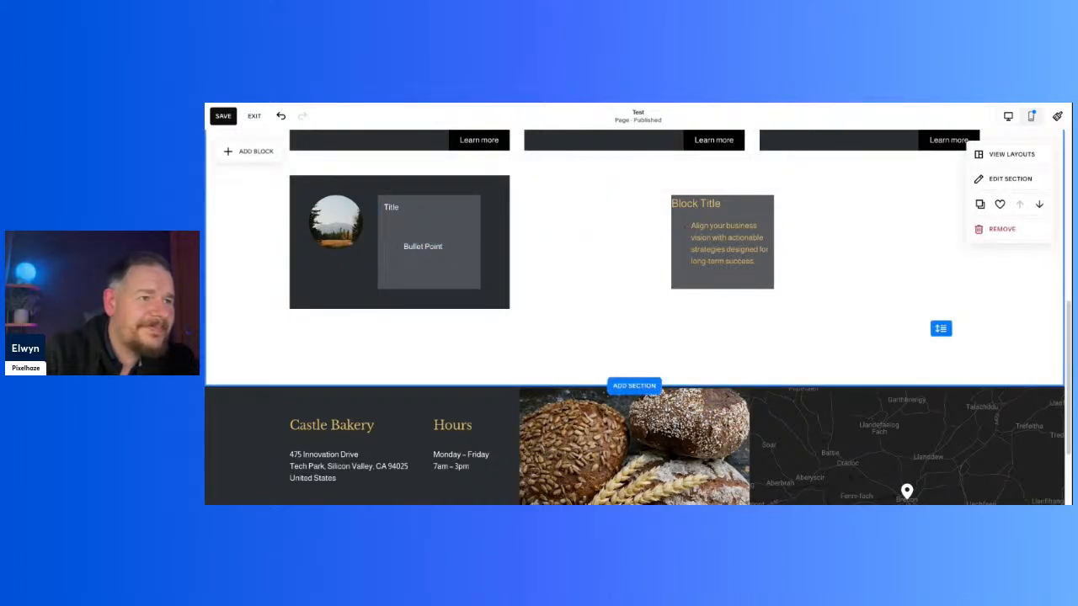
Step: Change the background of the bottom card's new text block to the darkest palette colour
double_click(425, 246)
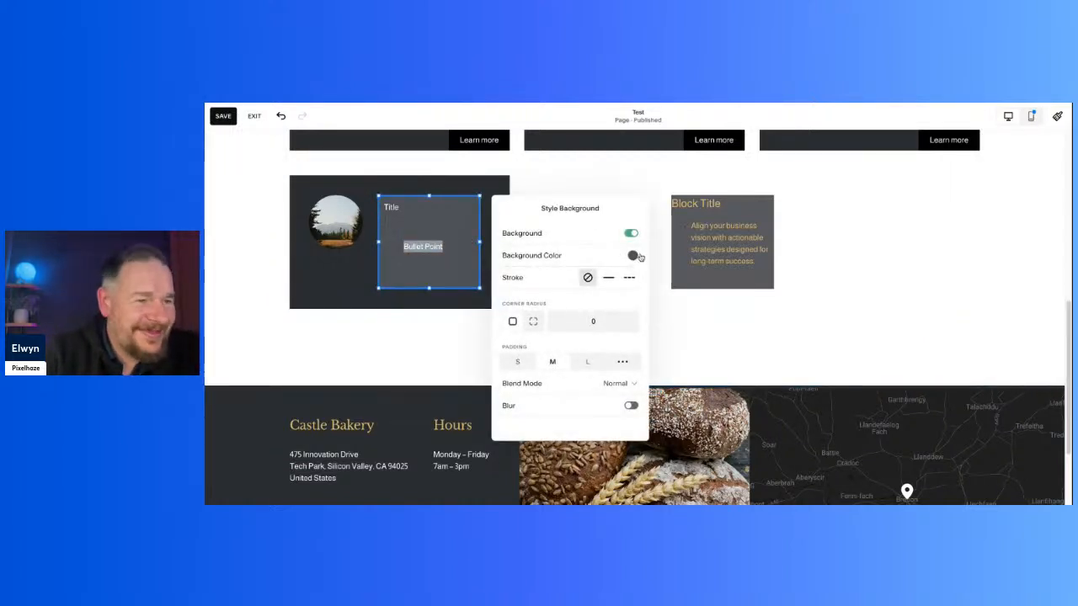
click(633, 256)
click(779, 236)
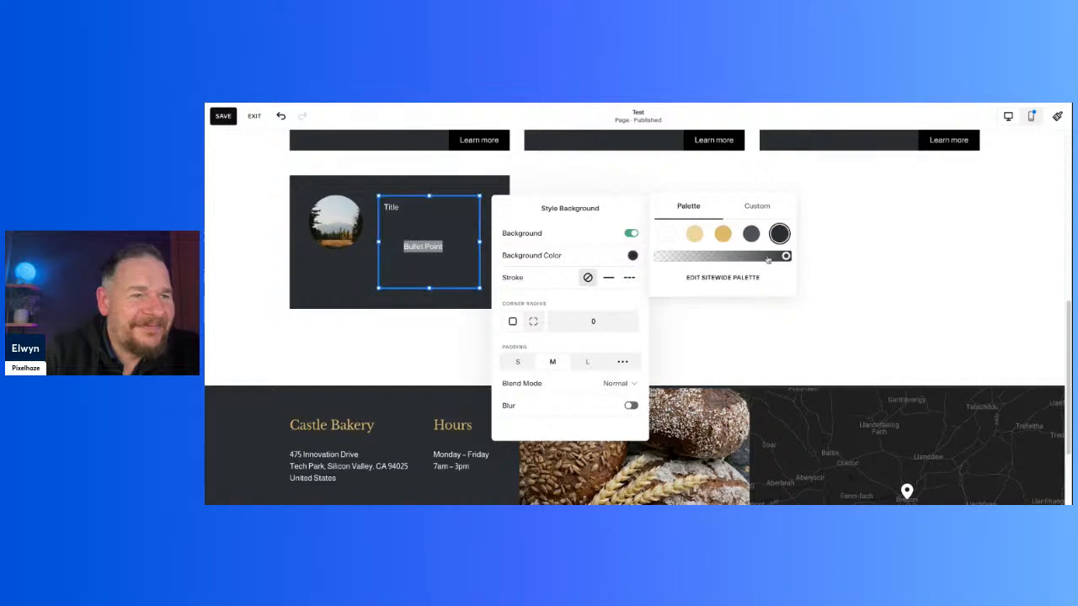
click(914, 286)
Step: Remove the bullet formatting from "Bullet Point" and delete the blank line between it and "Title"
click(408, 247)
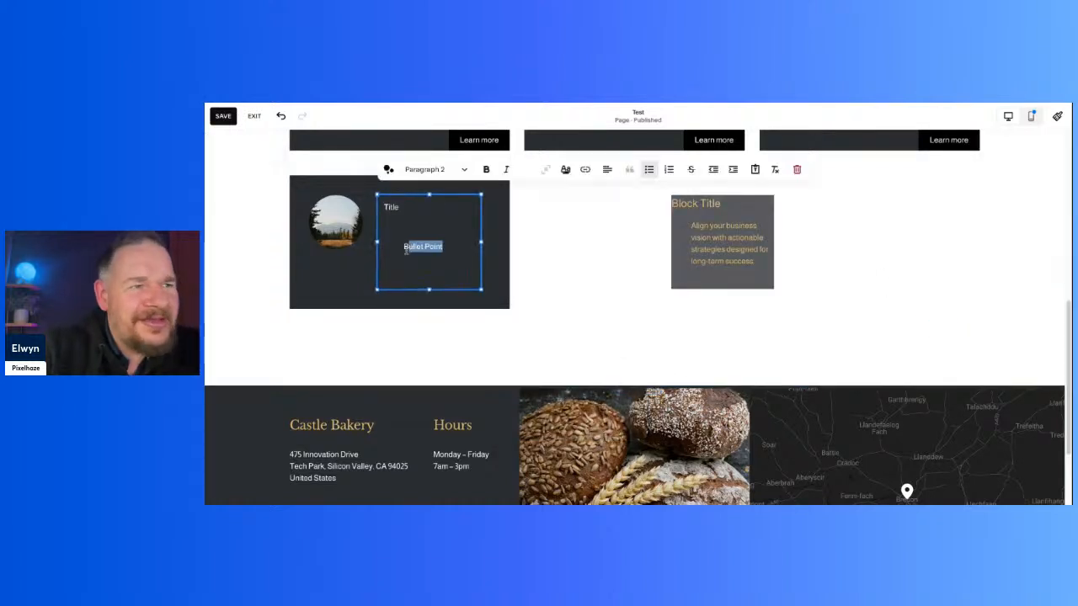
click(404, 247)
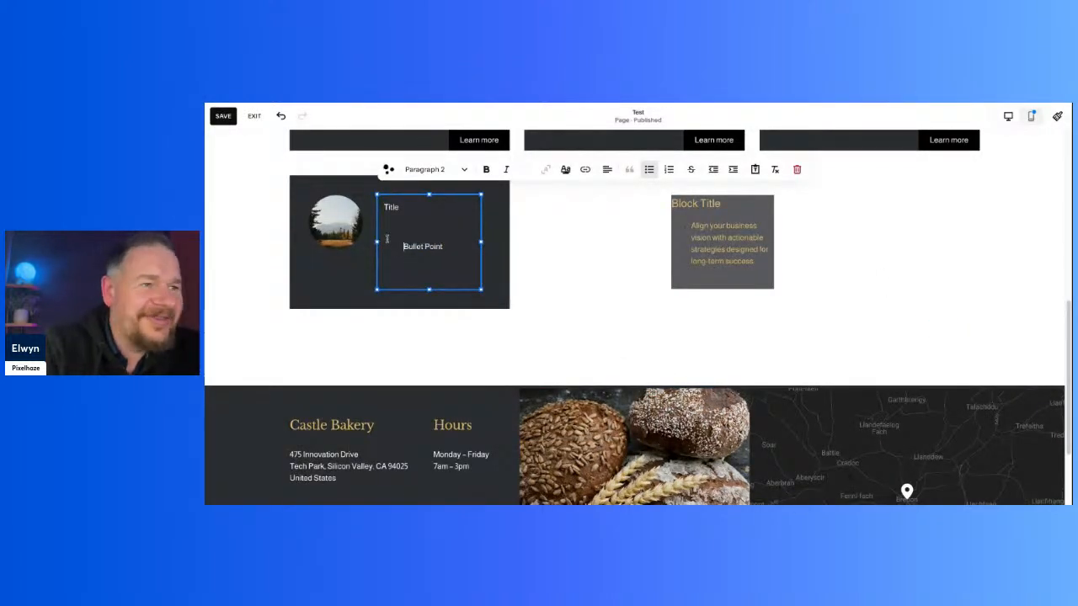
key(BackSpace)
key(BackSpace)
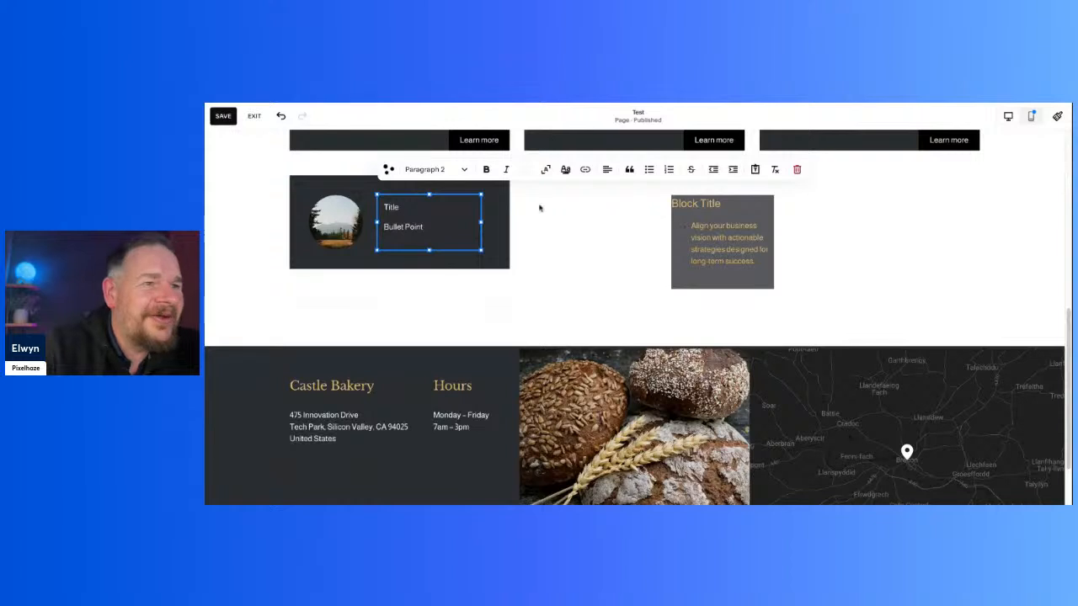
click(554, 249)
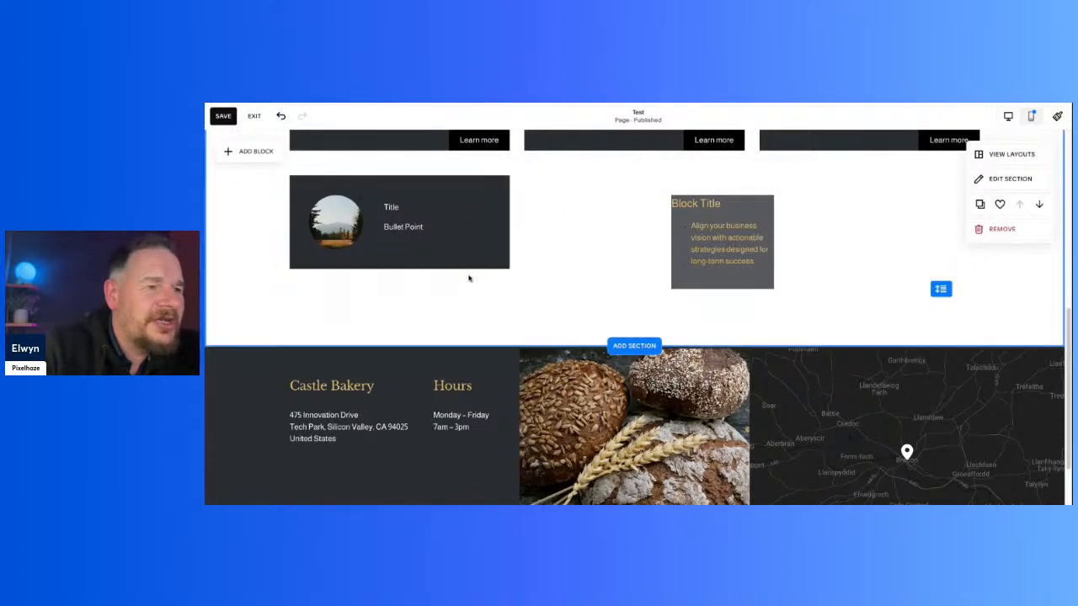
Step: Move the new Title text block out of the bottom card, between it and the Block Title block, and open its text for editing
drag(449, 229, 594, 228)
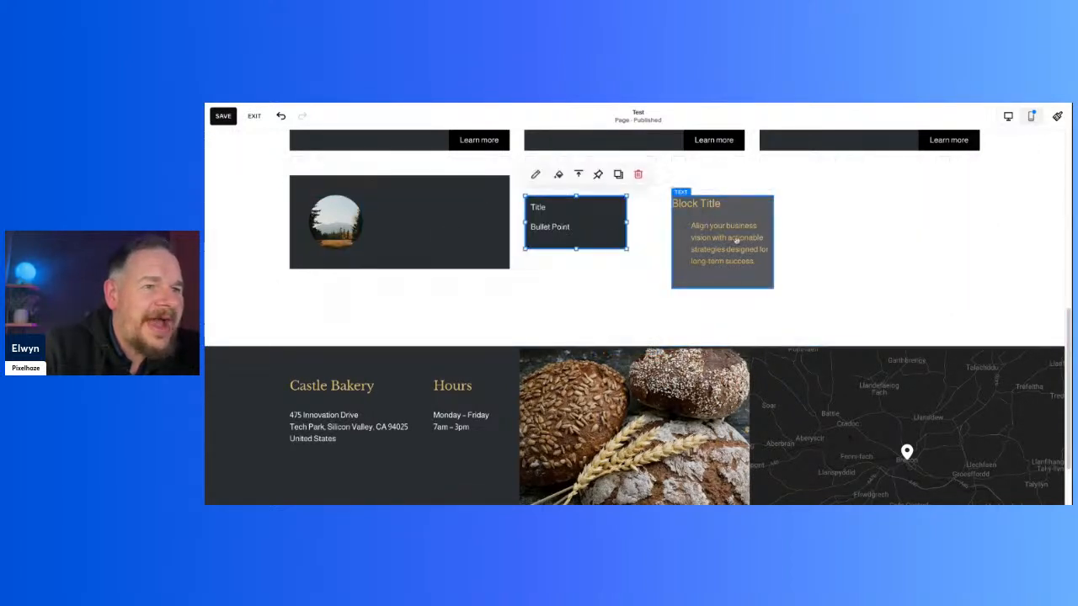
click(678, 251)
click(588, 227)
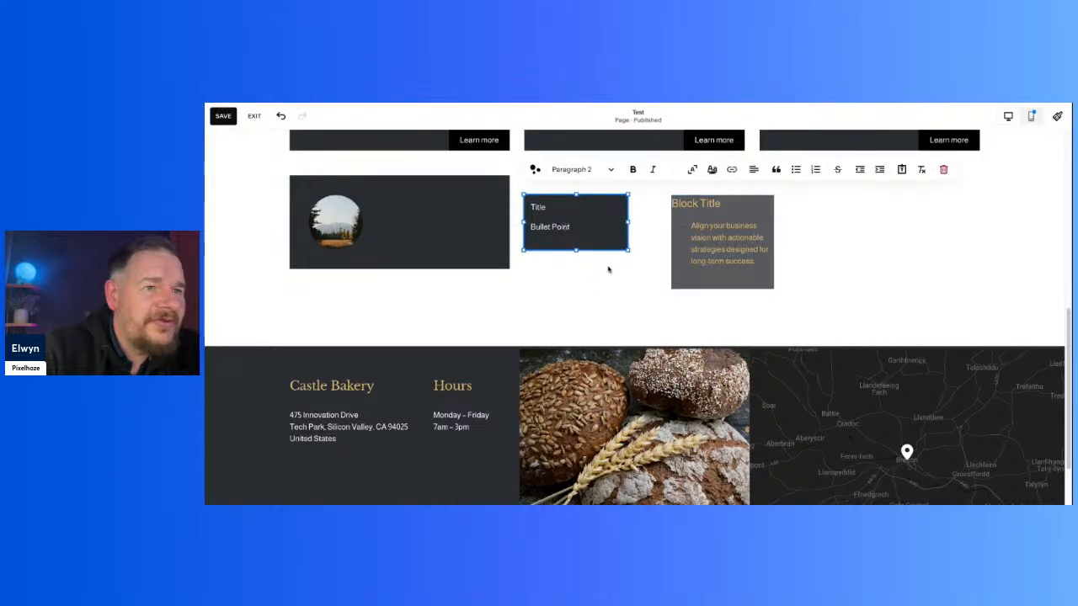
Step: Remove the "Title" line from the dark text block, keeping only "Bullet Point"
click(609, 268)
click(572, 236)
click(565, 228)
drag(569, 227, 529, 229)
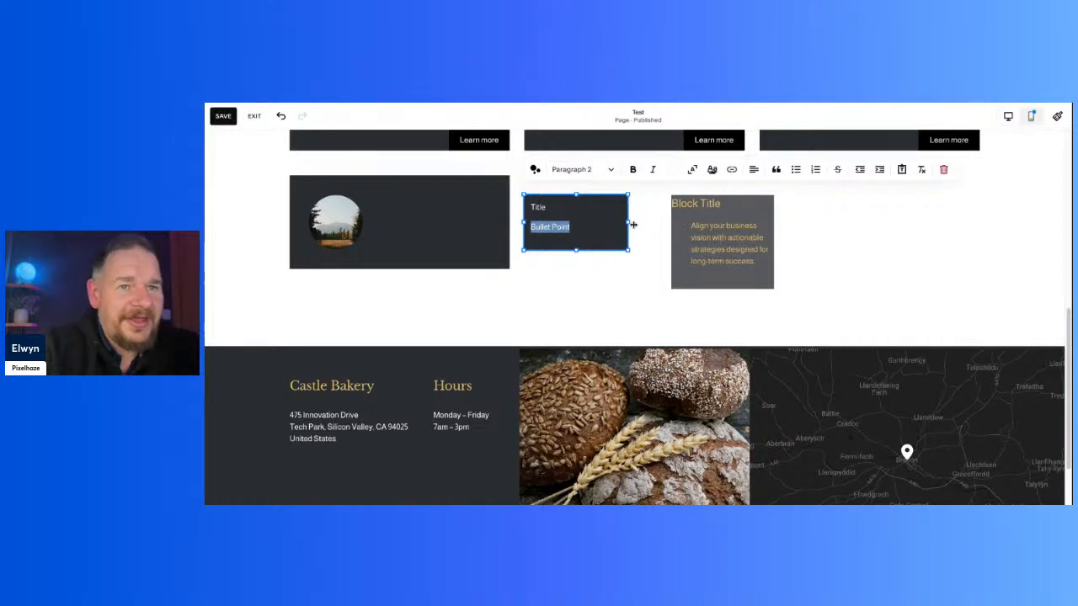
click(630, 258)
click(602, 236)
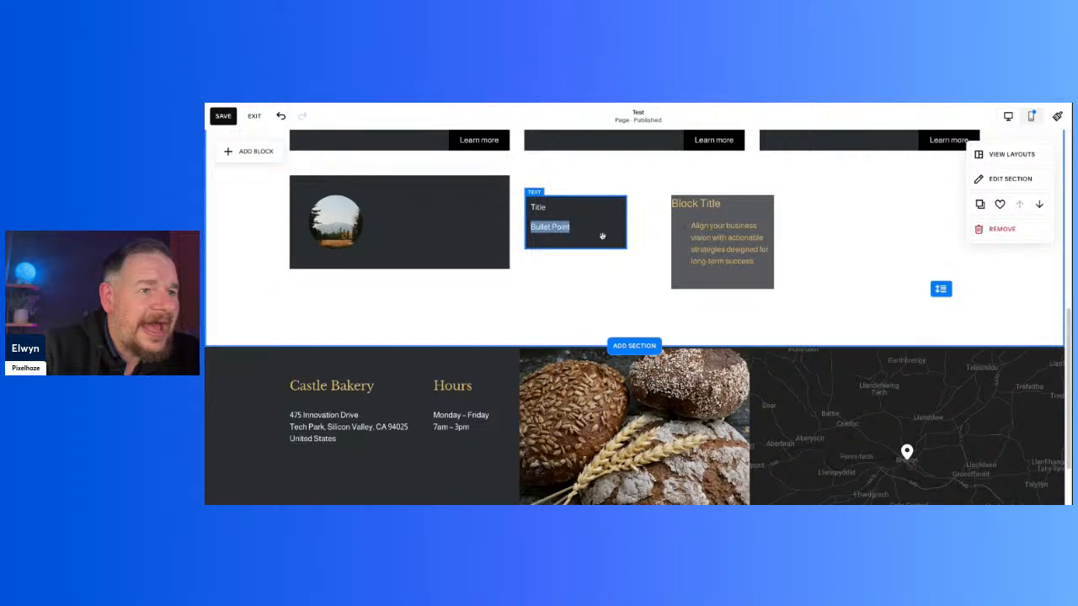
click(601, 236)
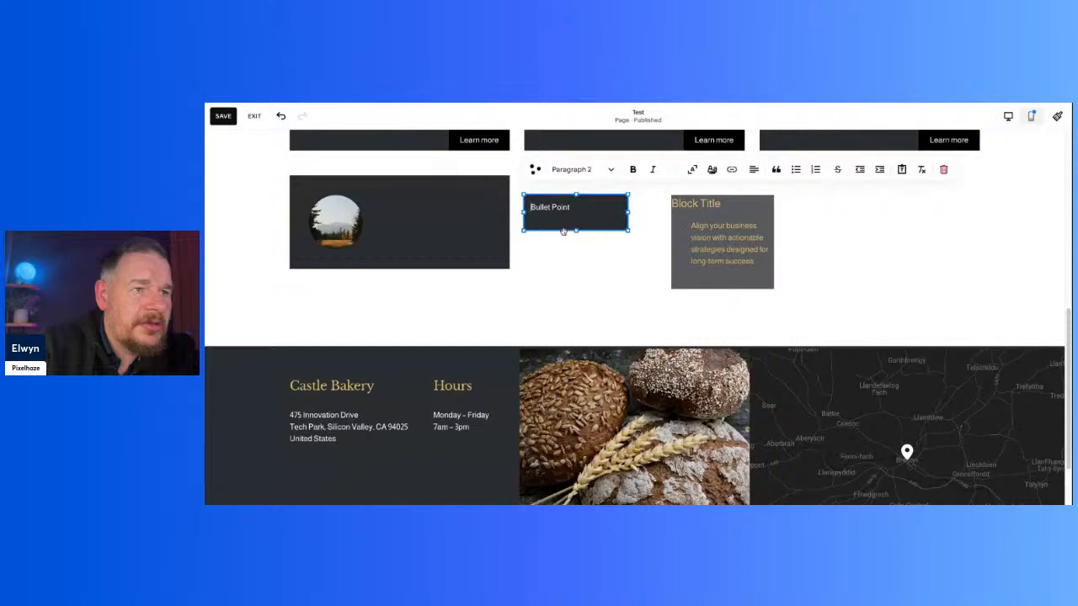
Step: Format "Bullet Point" in the dark text block as a bulleted list
click(563, 231)
click(554, 208)
click(536, 207)
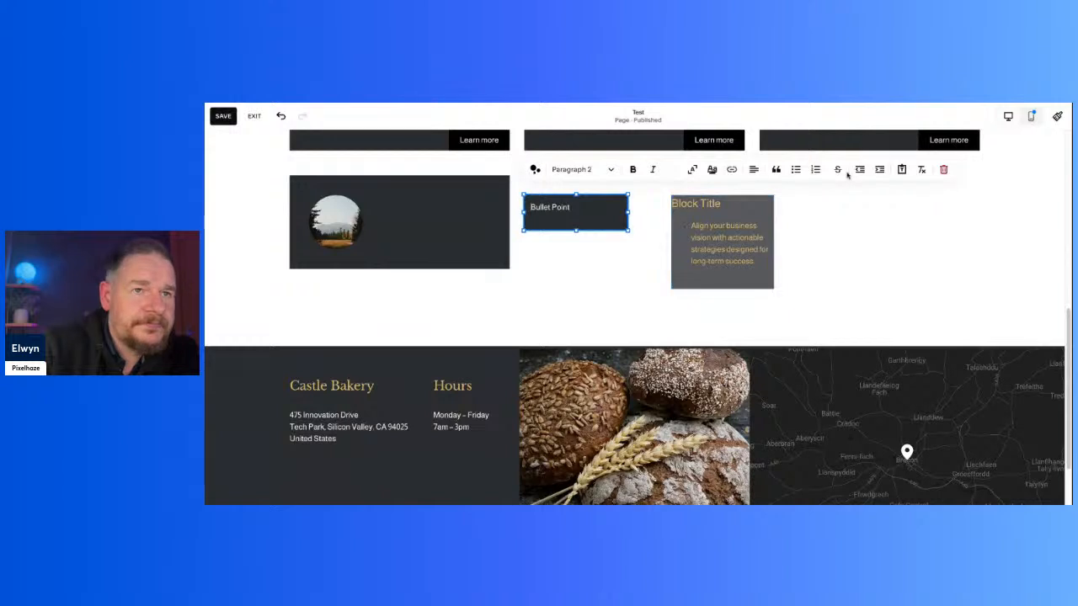
click(792, 172)
click(635, 275)
double_click(556, 222)
click(587, 288)
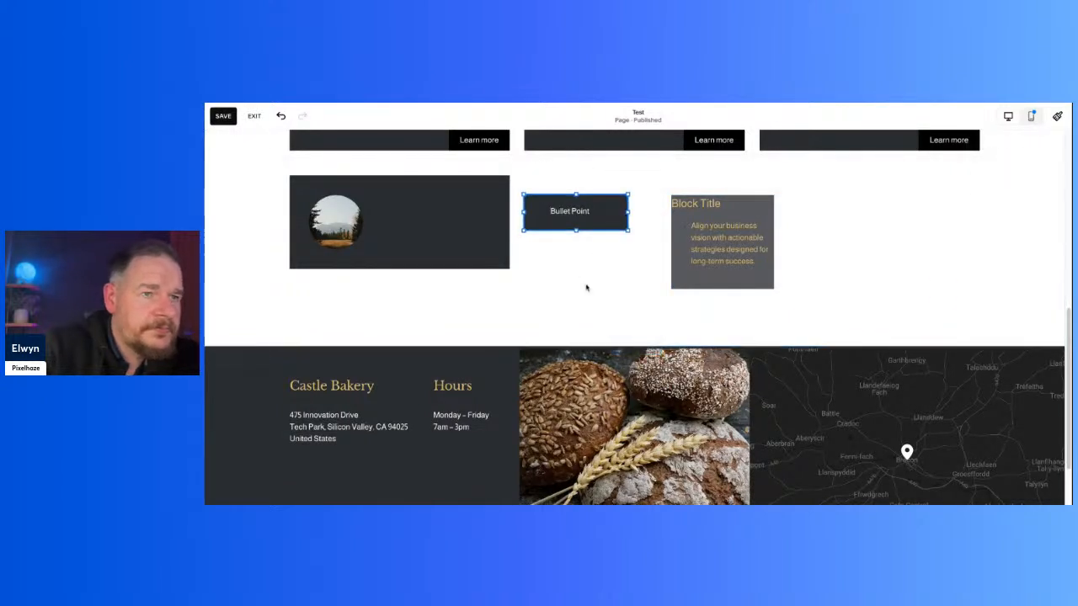
Step: Move the Block Title text block across to the third card's column
drag(722, 265, 810, 265)
click(722, 265)
click(249, 152)
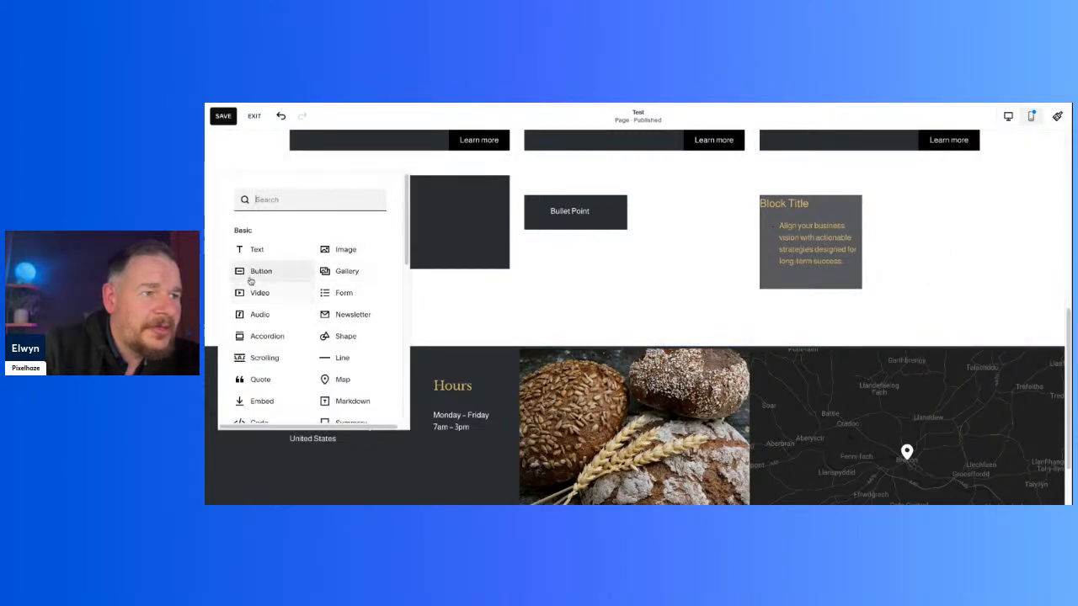
click(351, 339)
drag(372, 257, 641, 225)
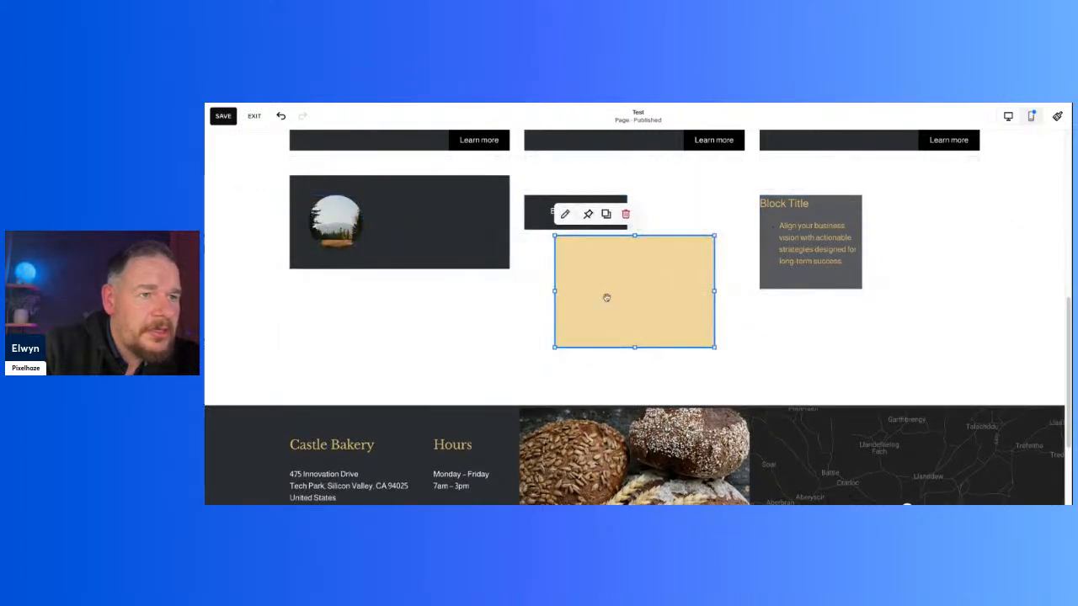
click(625, 214)
Step: Add a text block below the dark Bullet Point block with the text "Bullet Point"
click(238, 154)
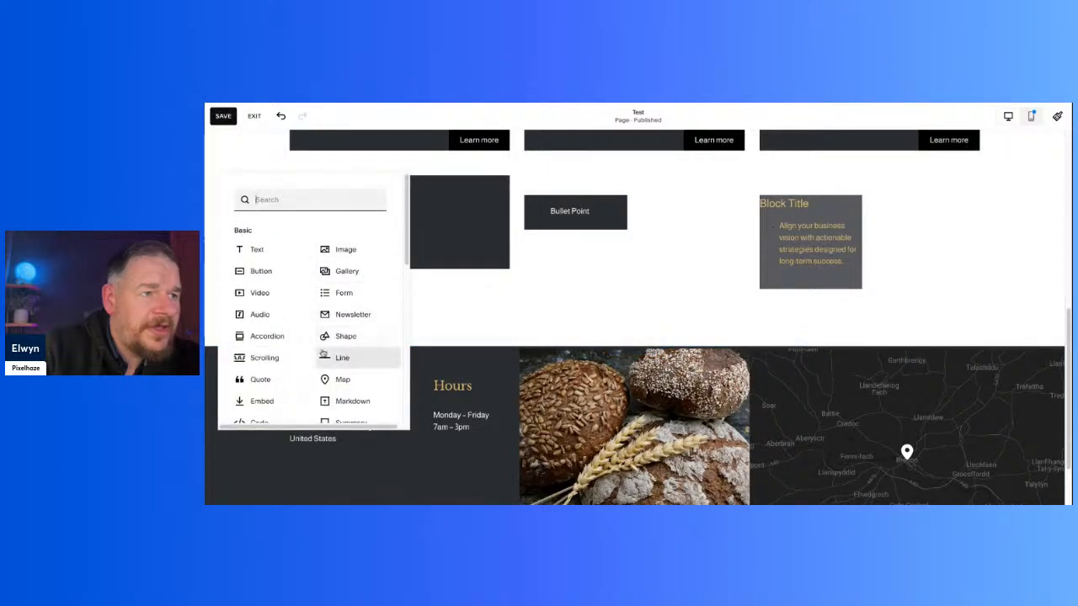
click(257, 250)
drag(381, 242, 589, 301)
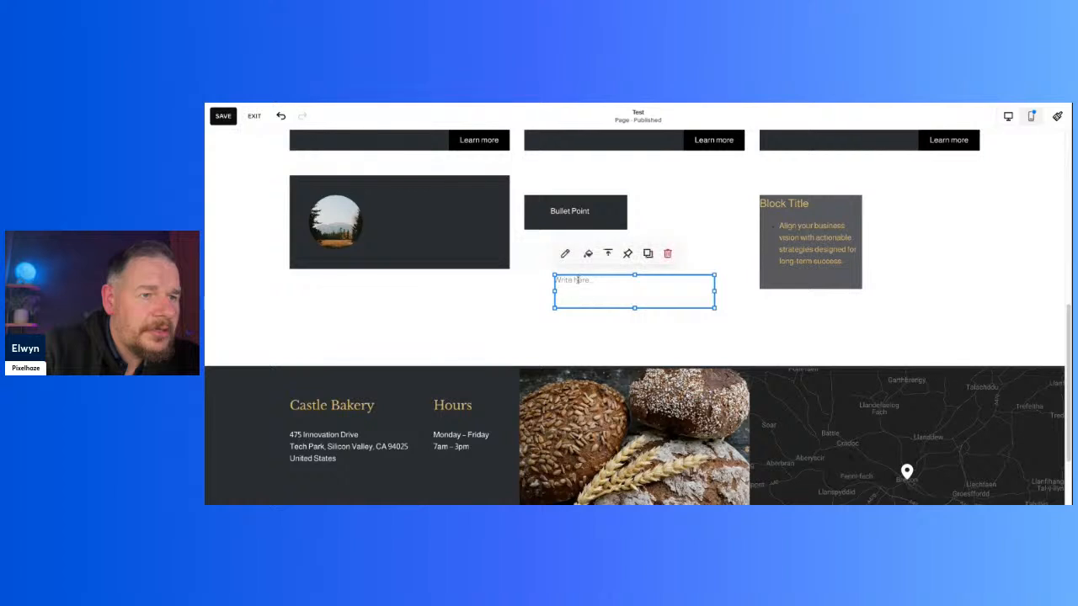
click(578, 282)
text(Bullet Point)
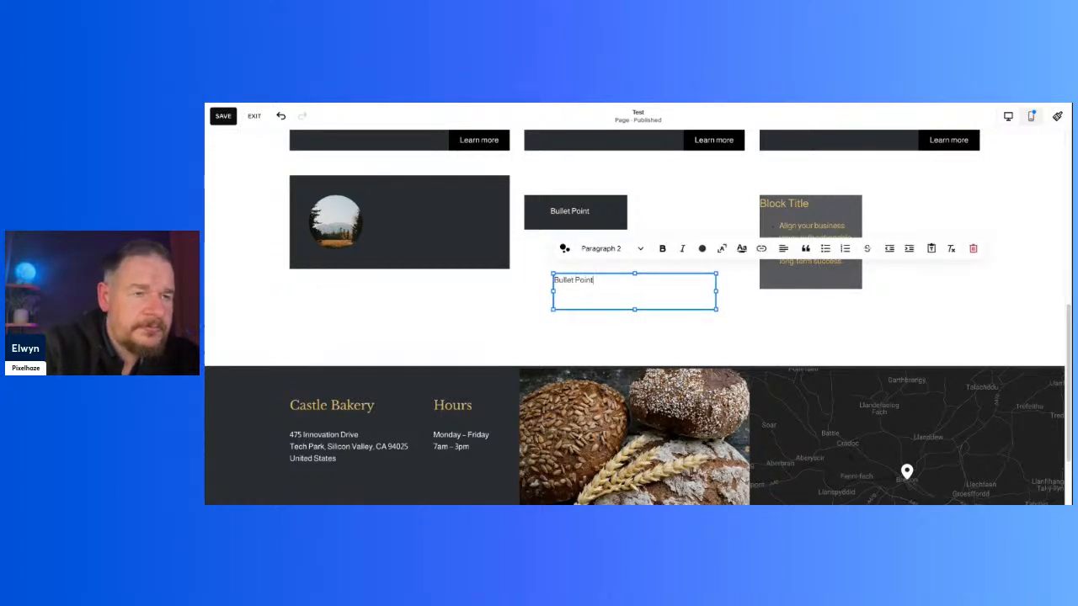
Step: Format the text of the lower Bullet Point block as a bulleted list
key(ctrl+a)
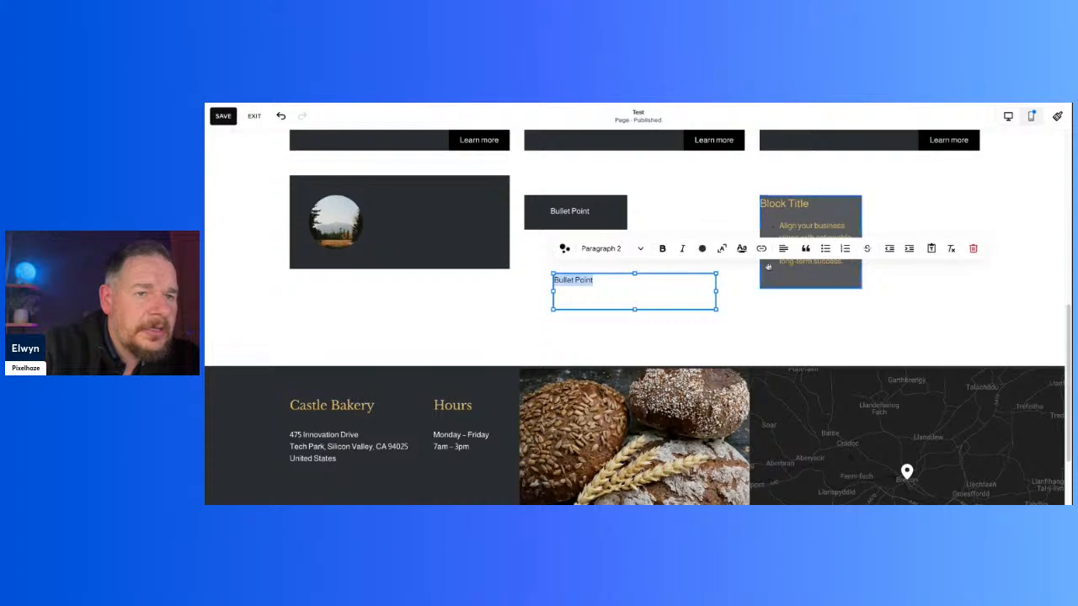
click(825, 248)
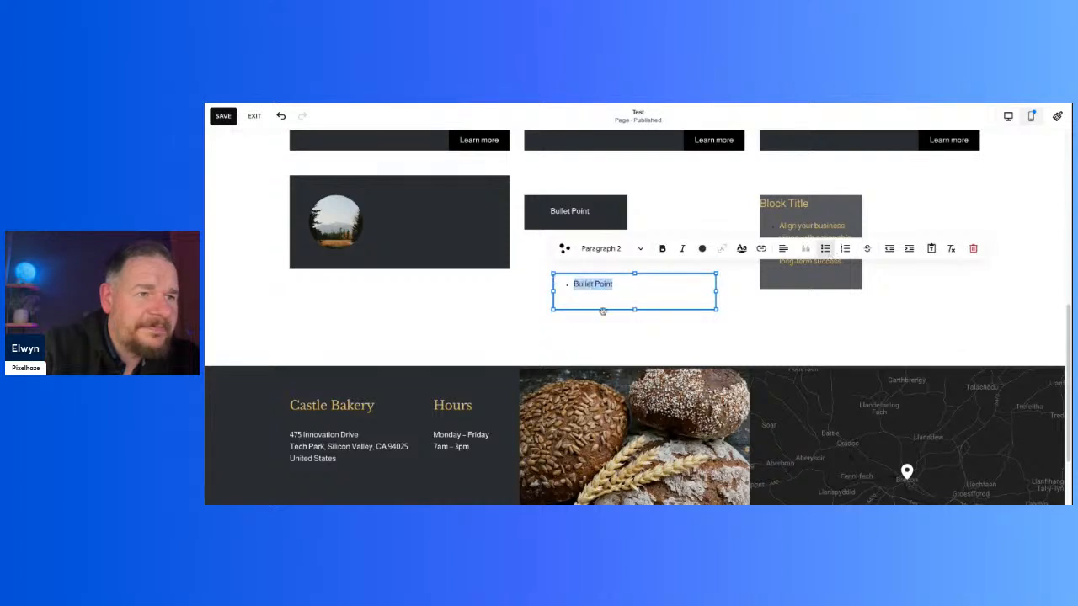
click(603, 336)
Step: Turn on the lower Bullet Point block's background and set it to the darkest palette colour
click(631, 303)
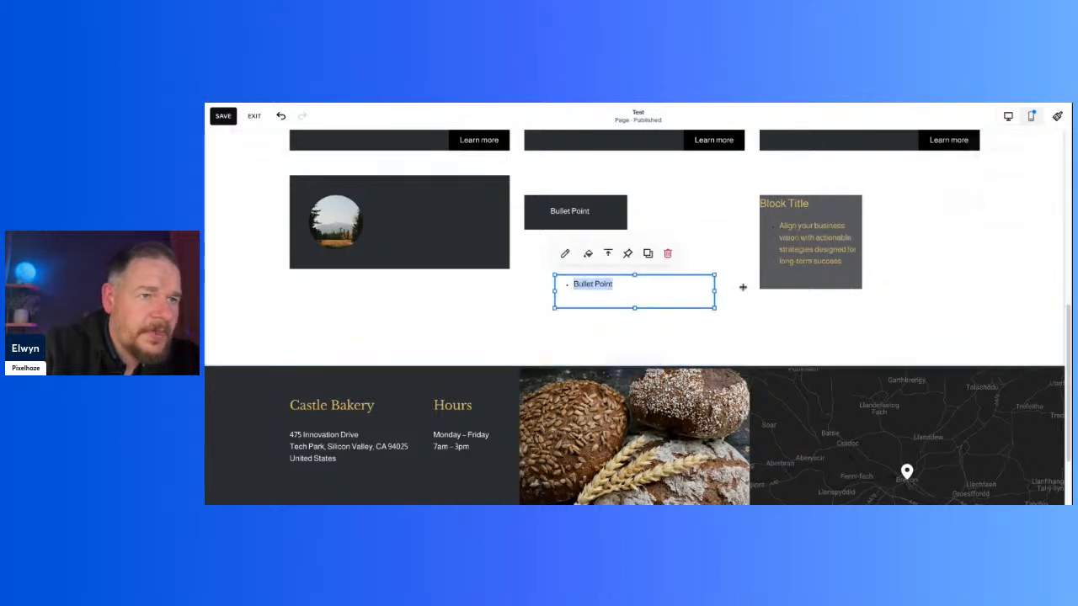
click(589, 254)
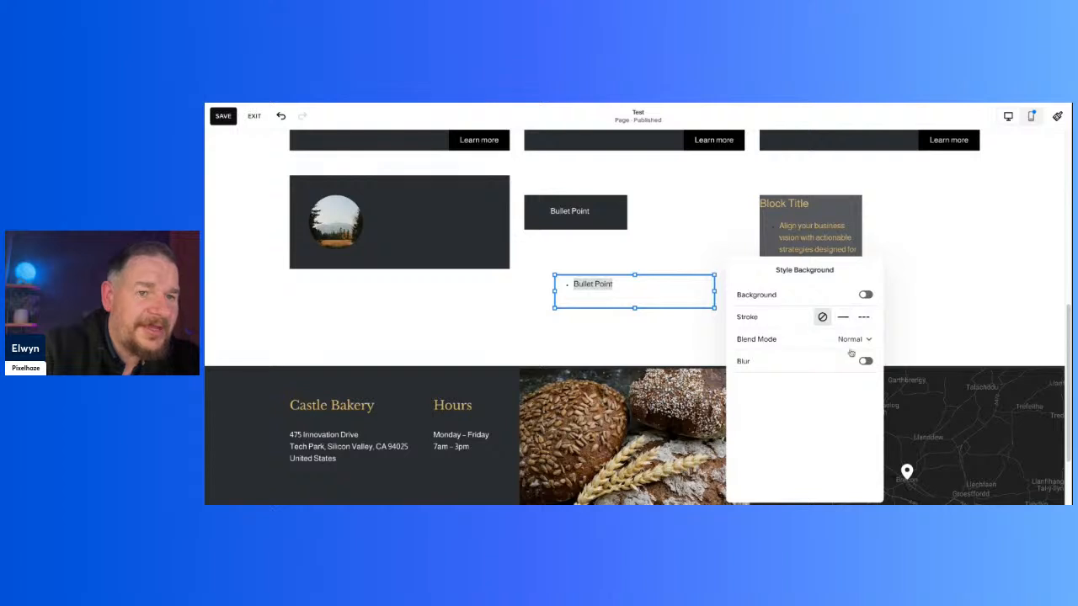
click(866, 295)
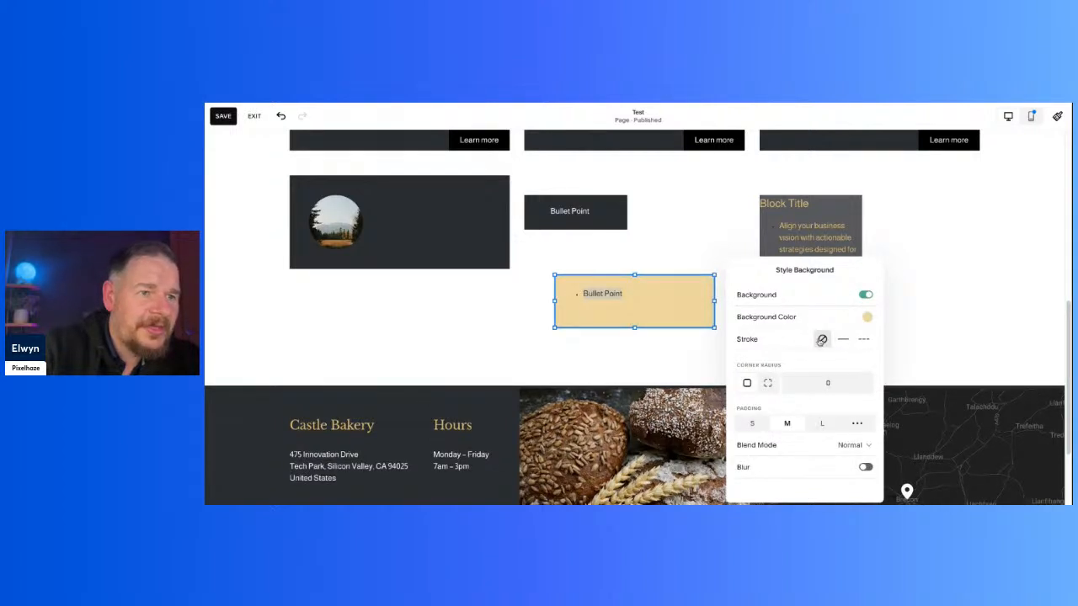
click(867, 317)
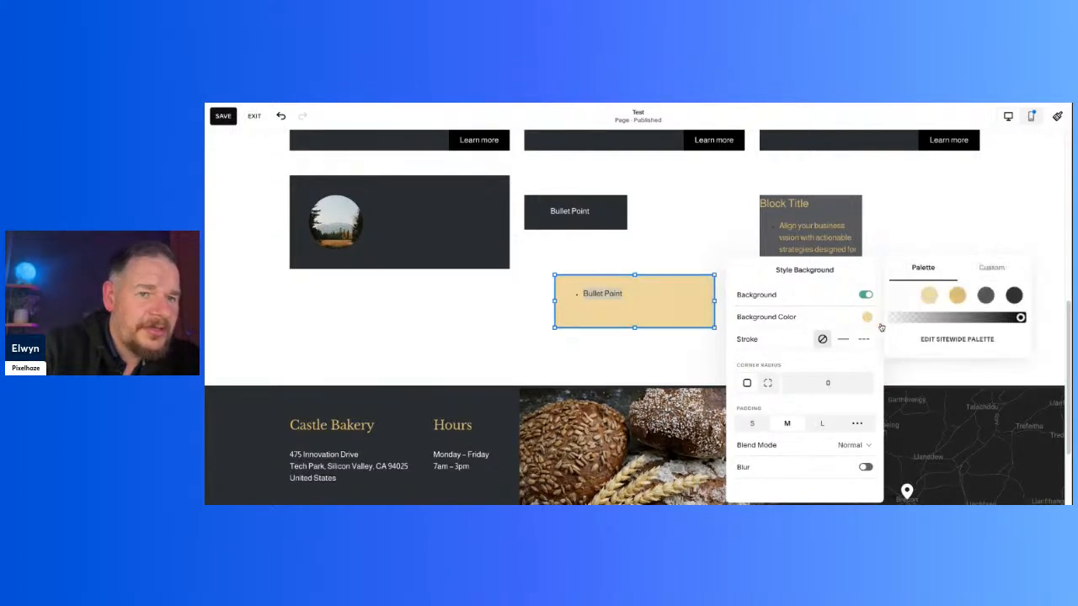
click(1015, 296)
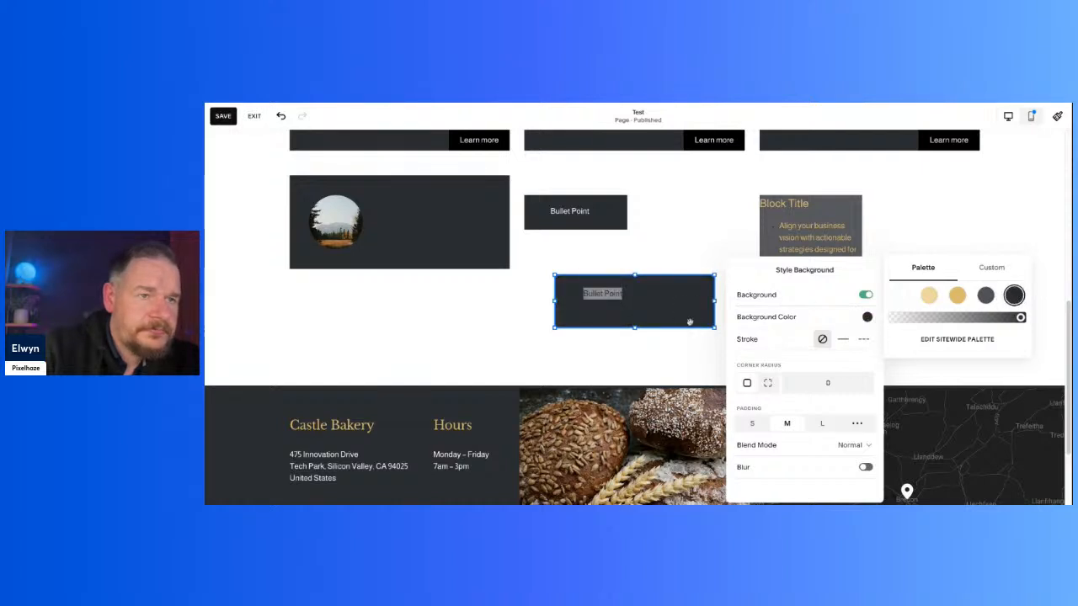
click(664, 377)
Step: Set the text colour of the lower Bullet Point block to the white palette colour
click(633, 303)
click(631, 299)
click(703, 249)
click(652, 305)
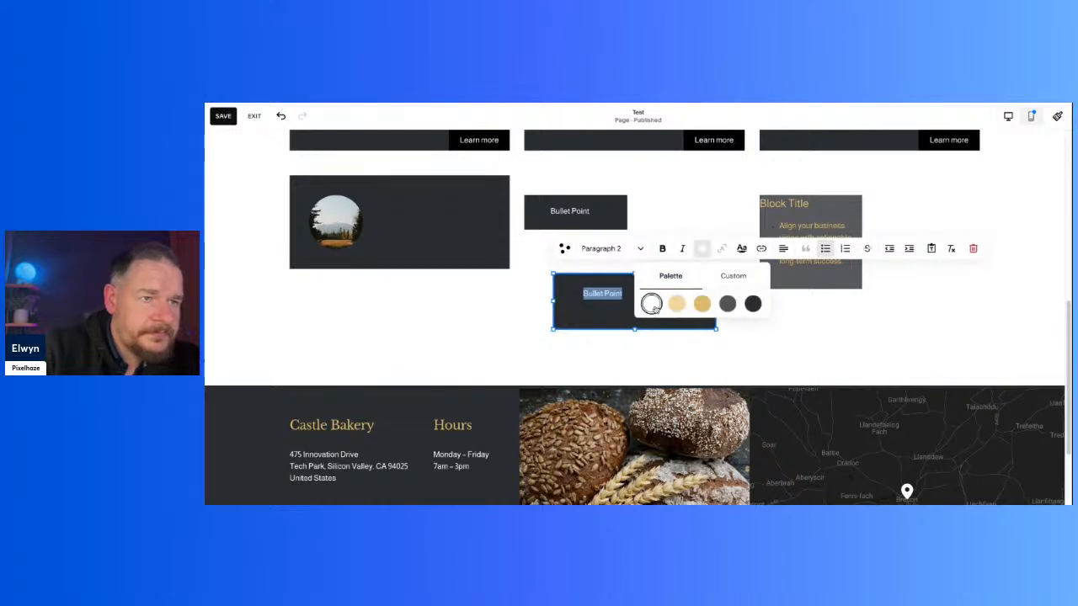
click(606, 368)
Step: Delete both Bullet Point text blocks from the section
scroll(816, 310, up, 3)
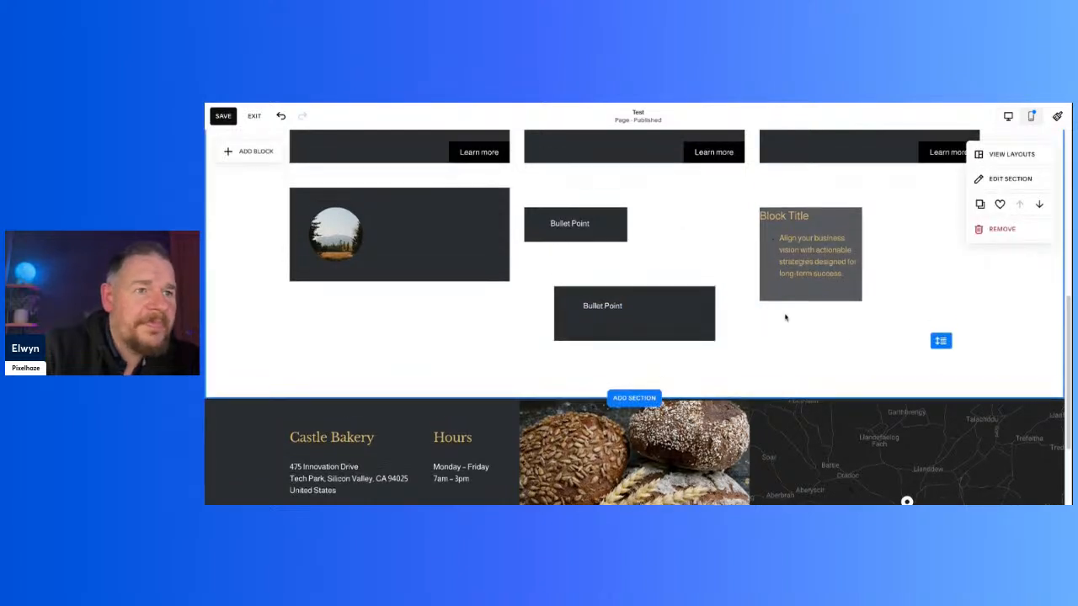
scroll(782, 315, down, 2)
drag(826, 406, 576, 269)
click(644, 217)
drag(583, 205, 681, 363)
key(Delete)
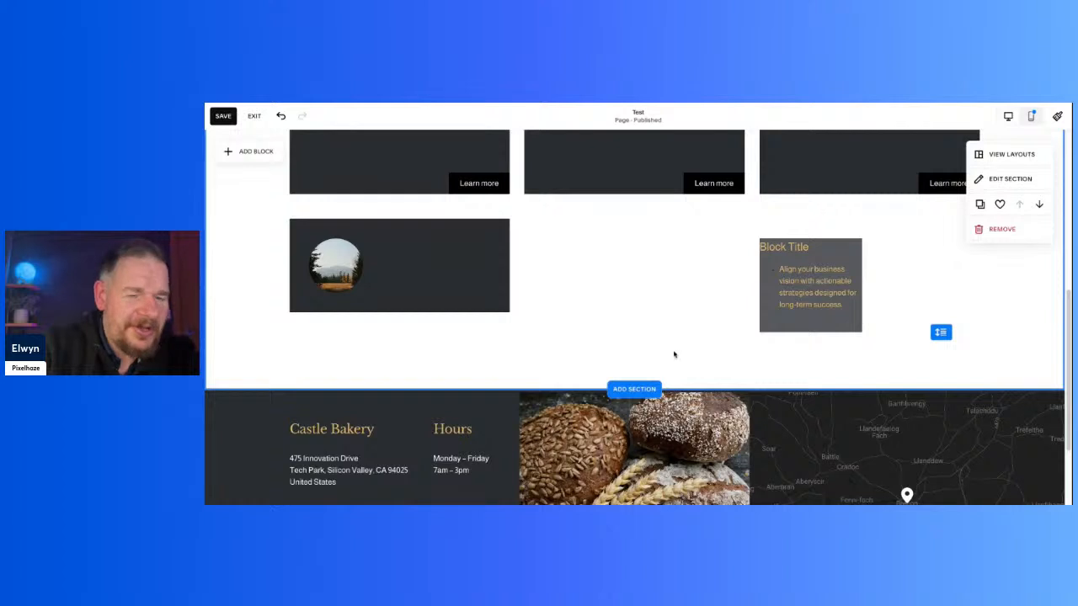
Step: Move the Block Title text block into the bottom card, beside the round image
drag(826, 312, 399, 319)
click(619, 353)
click(506, 290)
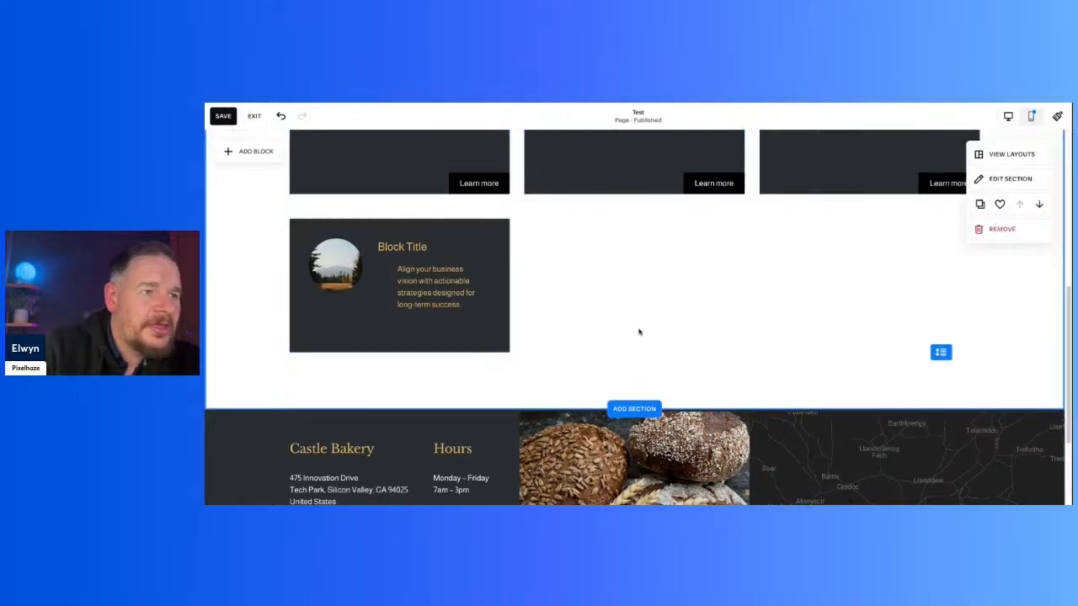
drag(421, 277, 424, 279)
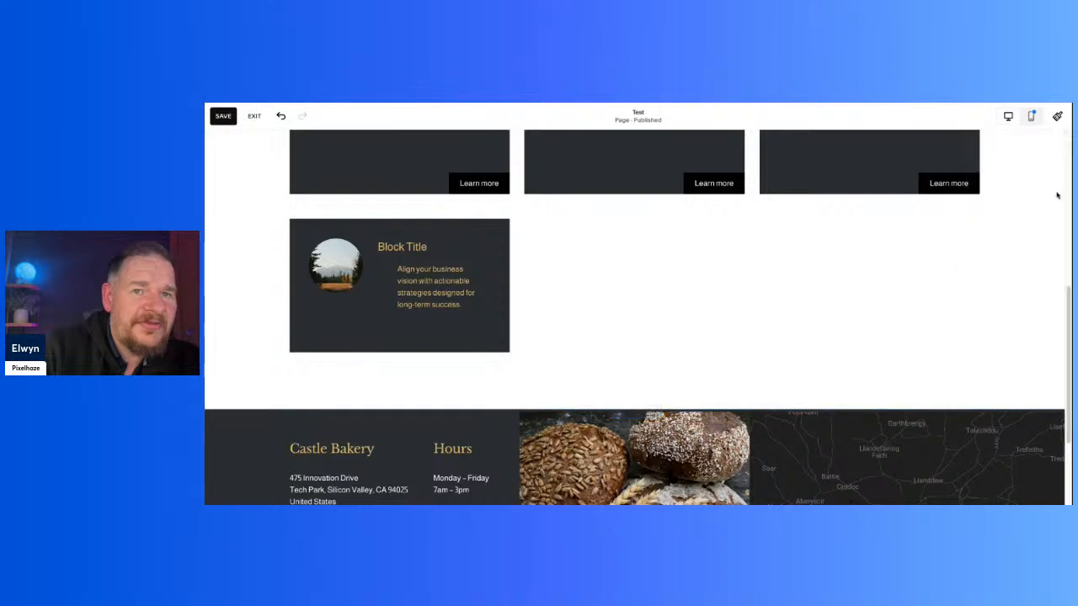
Step: Try the Darkest 1 colour theme on the card section, and set it to Dark 2
click(1009, 179)
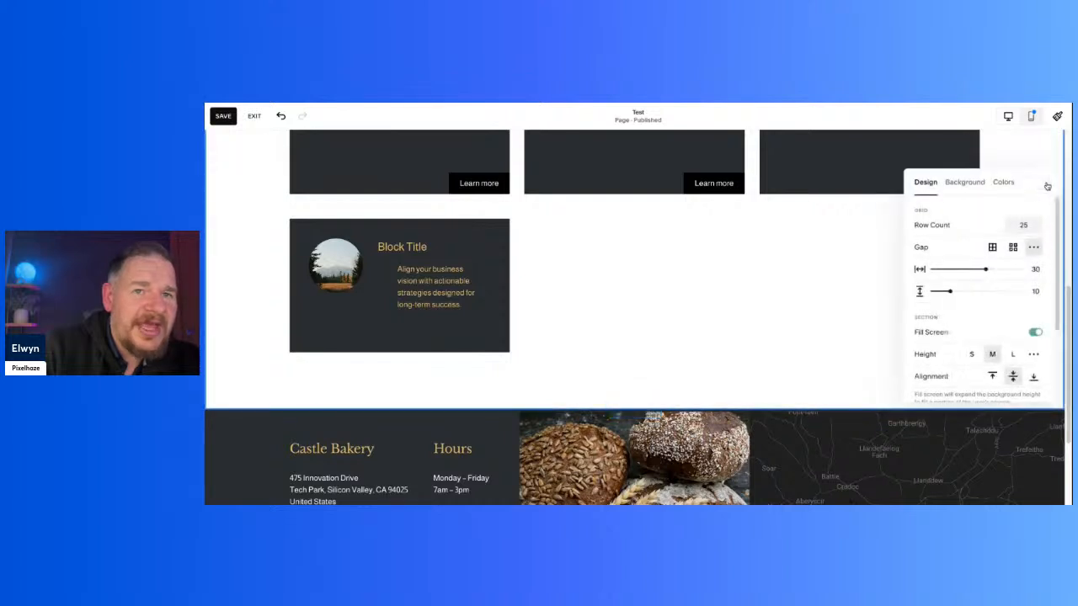
click(967, 183)
click(996, 185)
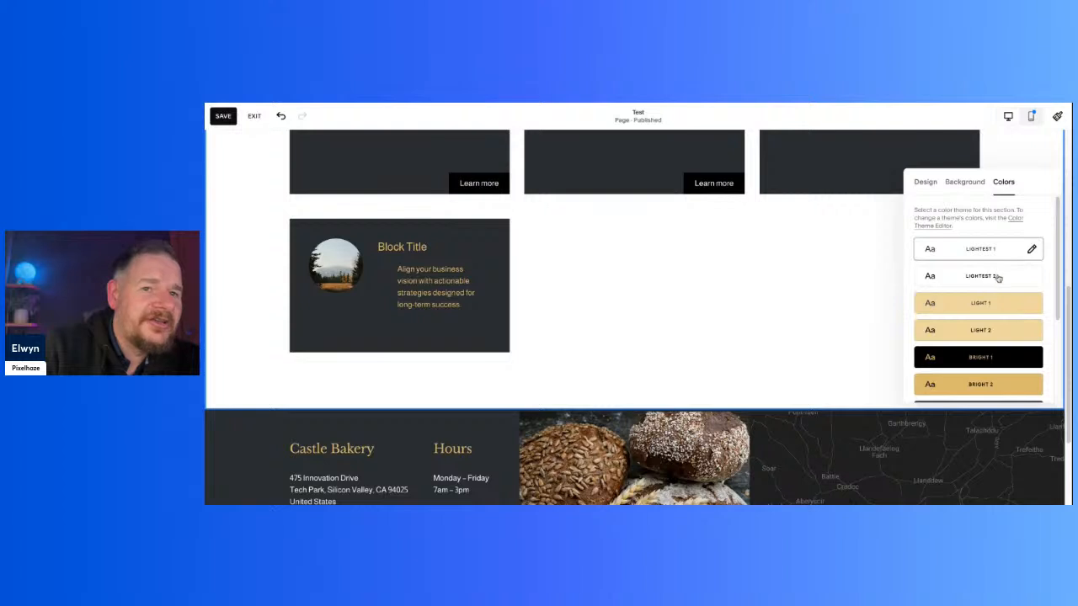
scroll(987, 329, down, 2)
scroll(988, 327, down, 2)
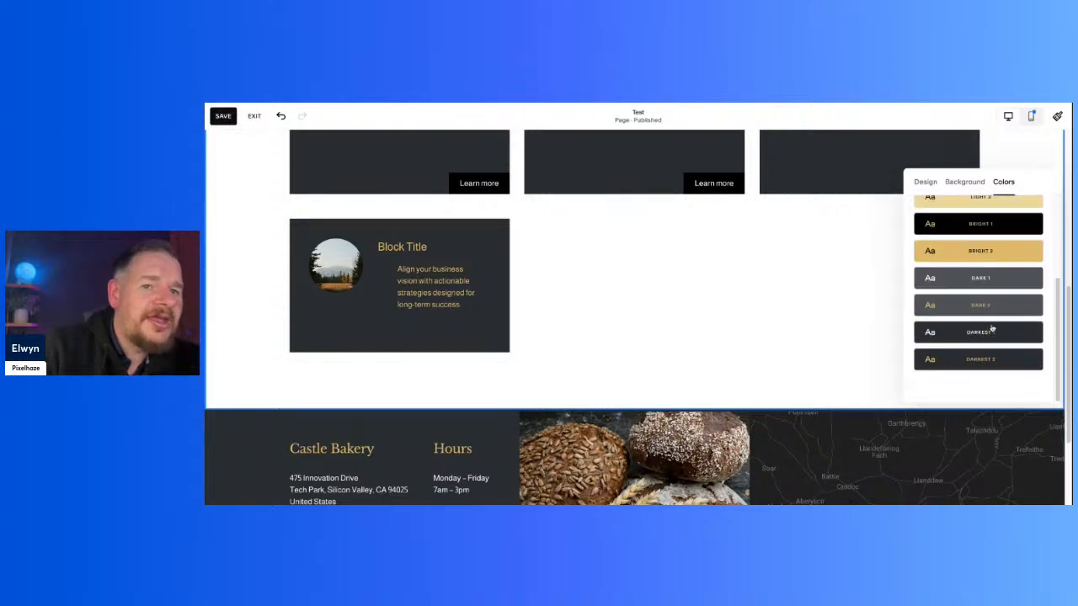
click(991, 337)
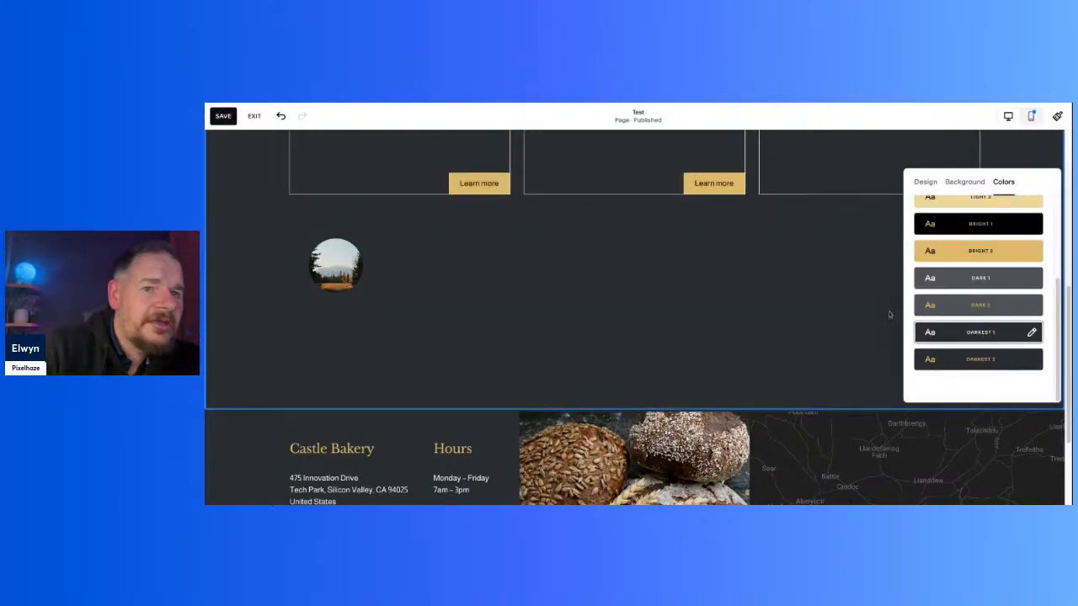
click(965, 311)
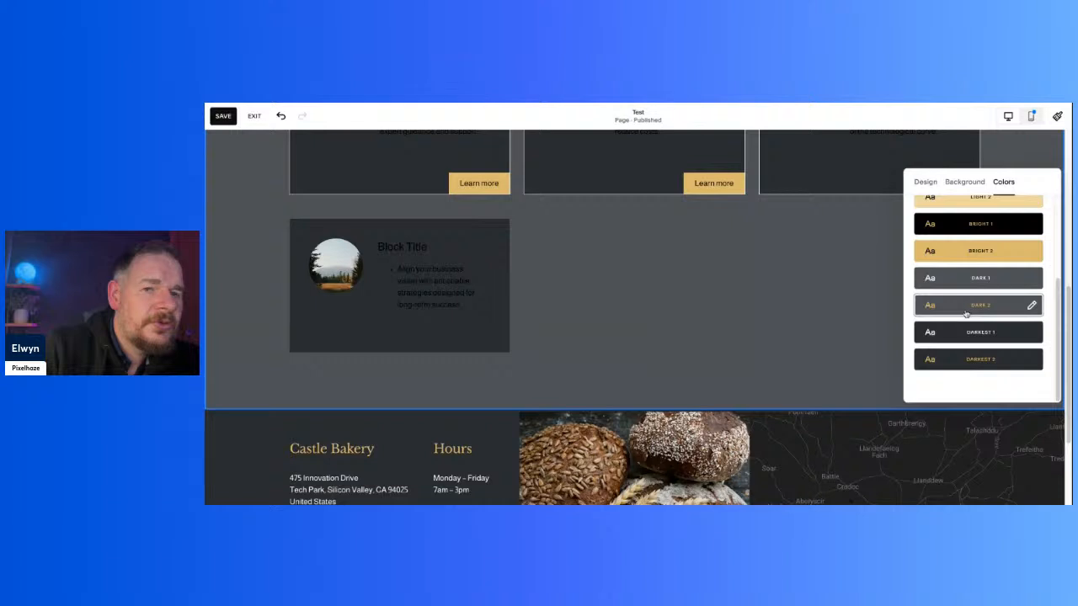
click(715, 289)
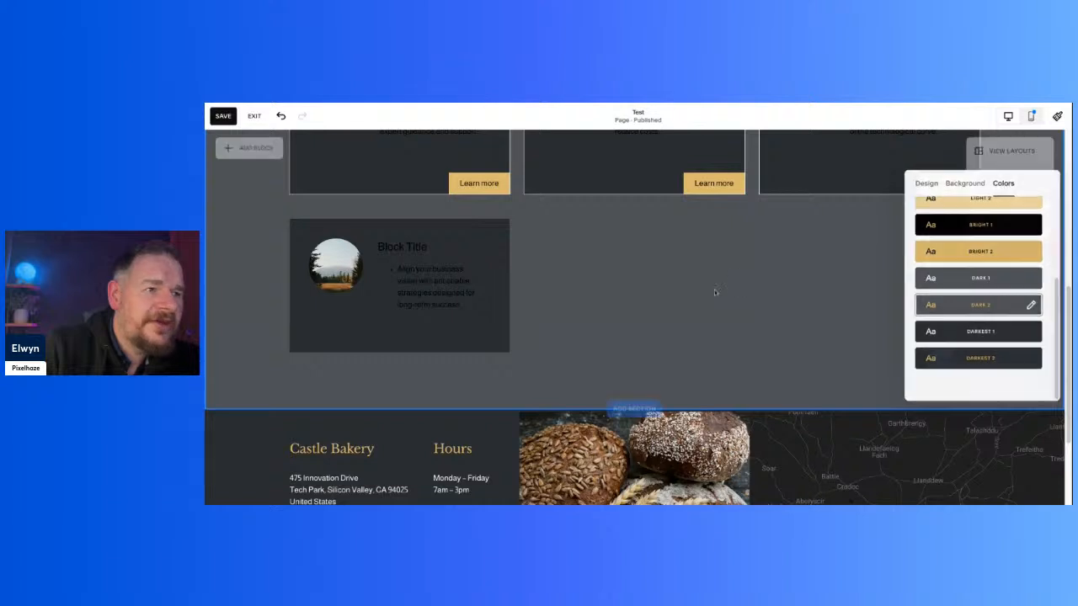
Step: Try the darkest palette colour on all text in the Block Title block, and undo the colour change
click(430, 284)
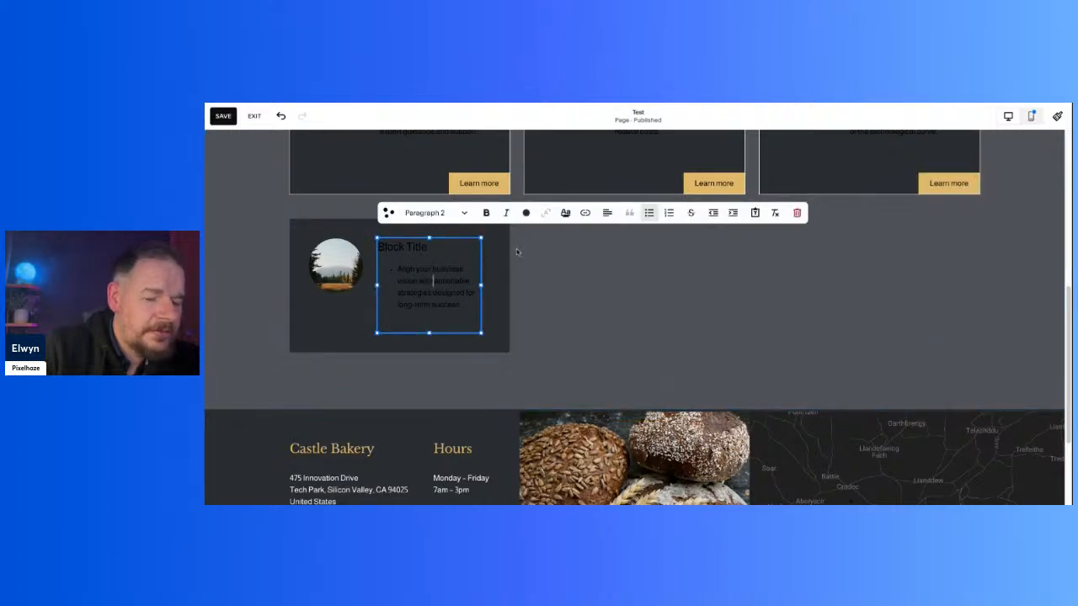
key(ctrl+a)
click(526, 212)
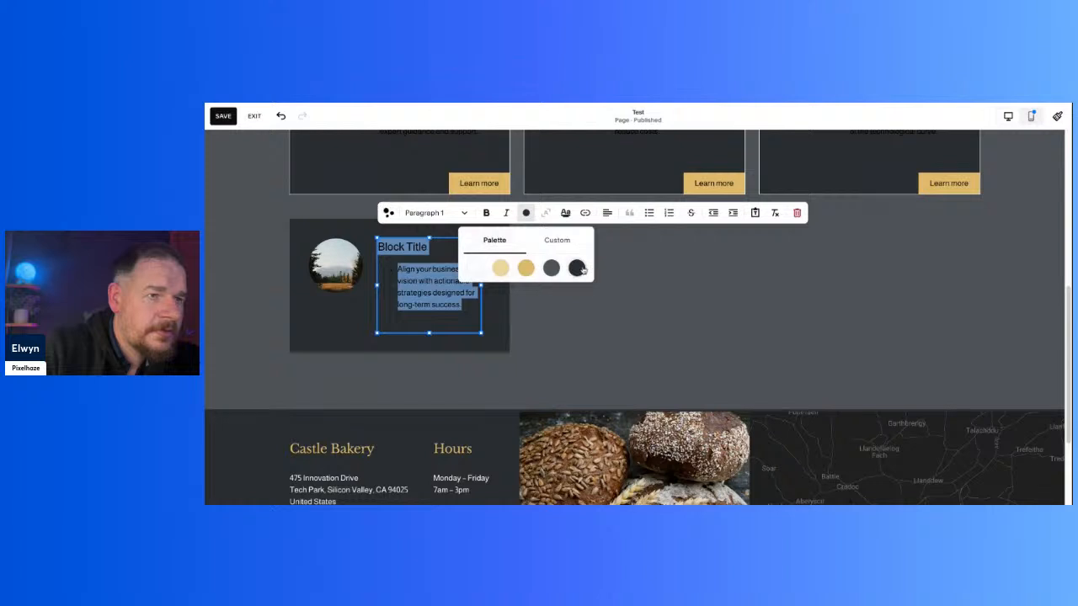
click(481, 270)
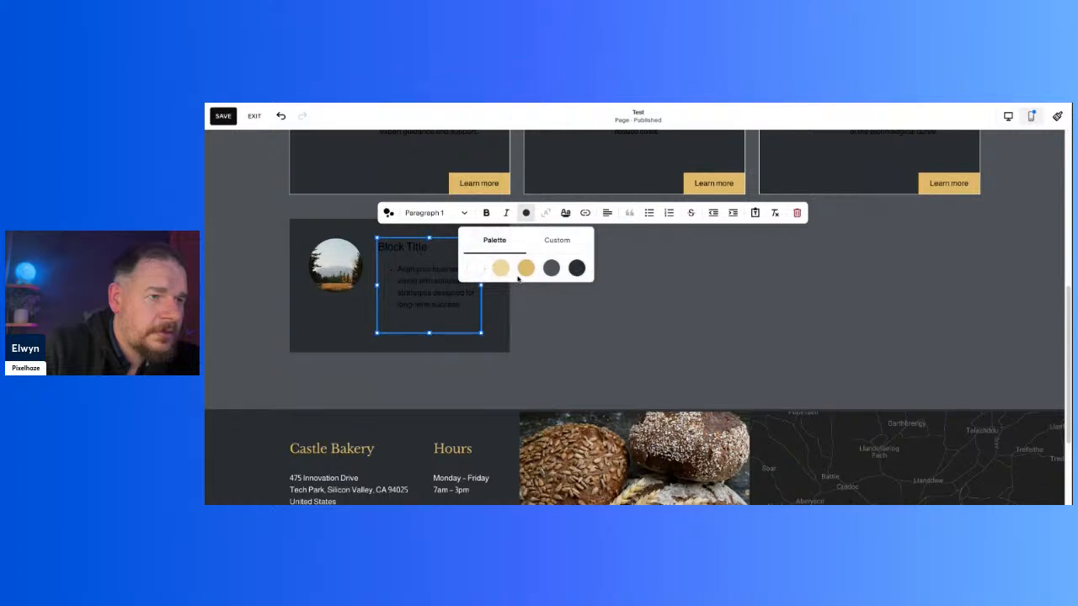
click(580, 273)
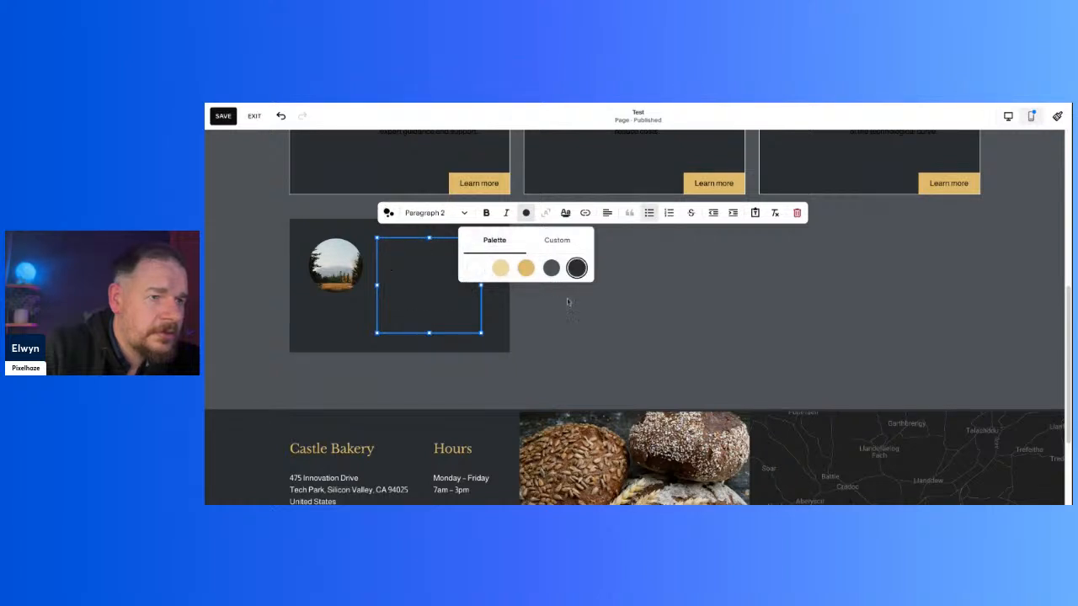
click(580, 306)
key(ctrl+z)
Step: Move the Block Title text block out of the bottom card into the empty area beside it
click(450, 279)
drag(450, 279, 630, 283)
click(748, 291)
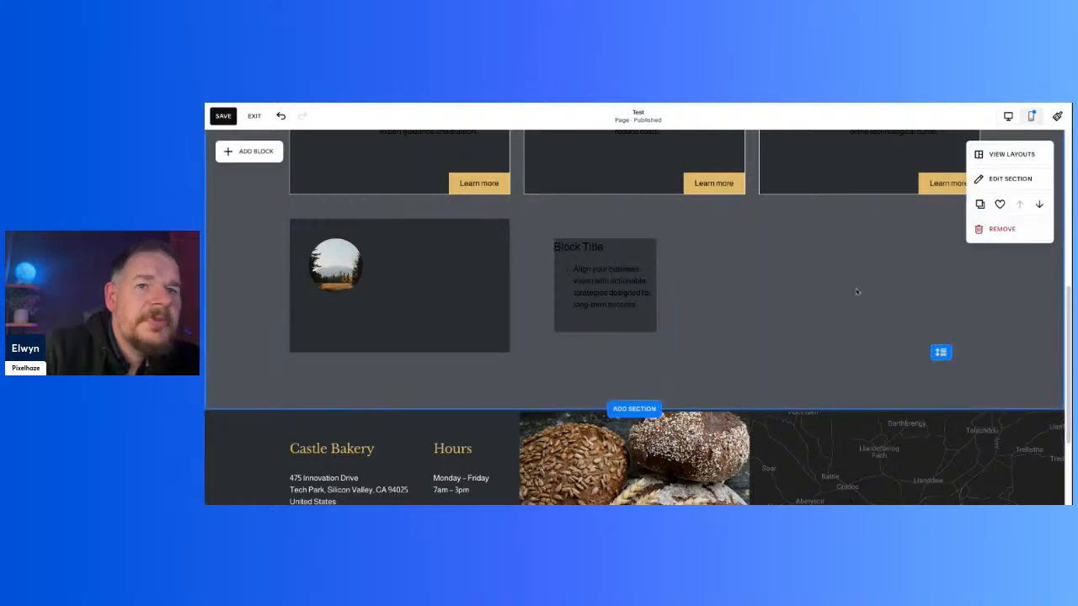
Step: View the Site Styles overview and close it again
click(1057, 119)
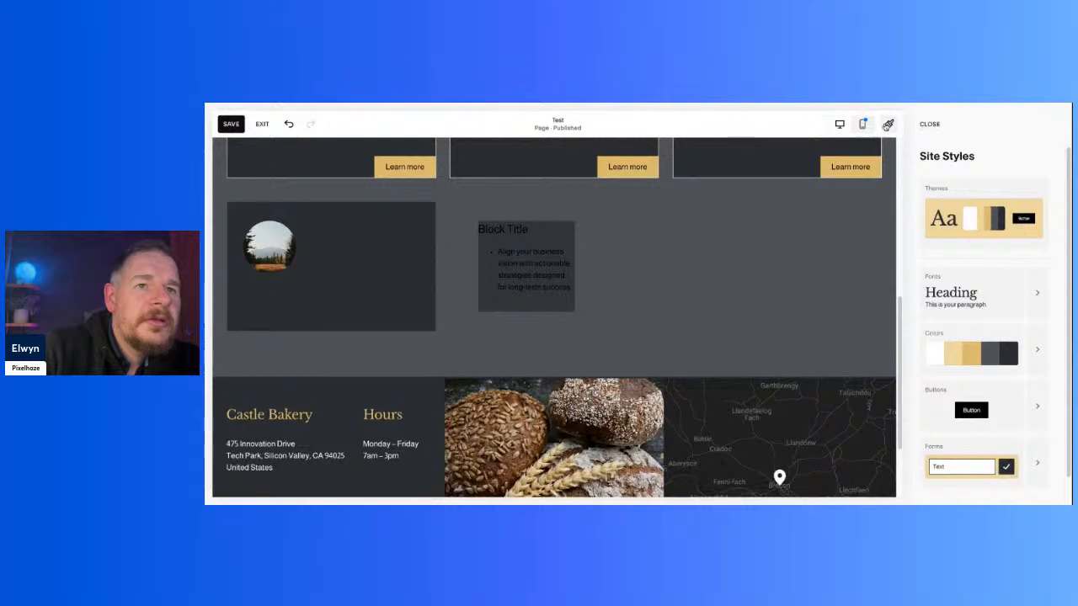
click(930, 125)
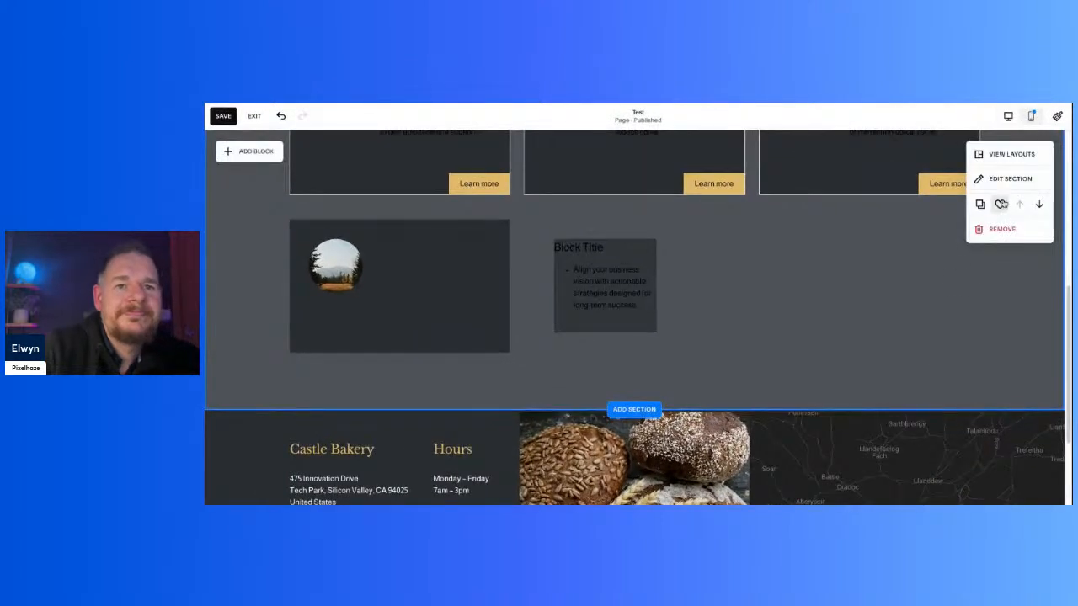
Step: Try the Darkest 1 colour theme on the card section, and set the theme to Darkest 2
click(1001, 180)
click(1003, 182)
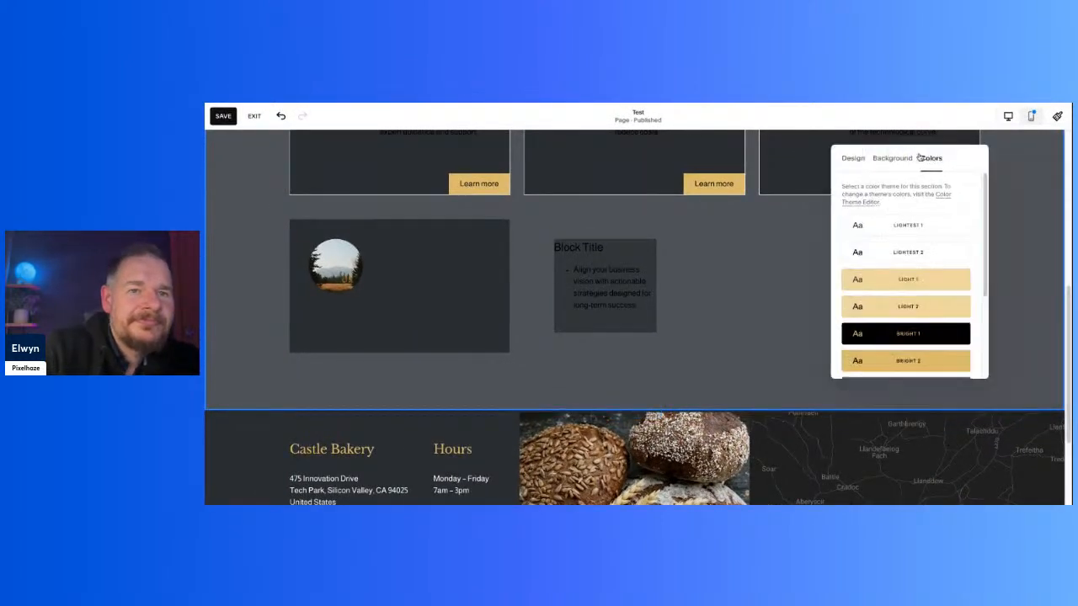
scroll(758, 269, down, 3)
click(757, 275)
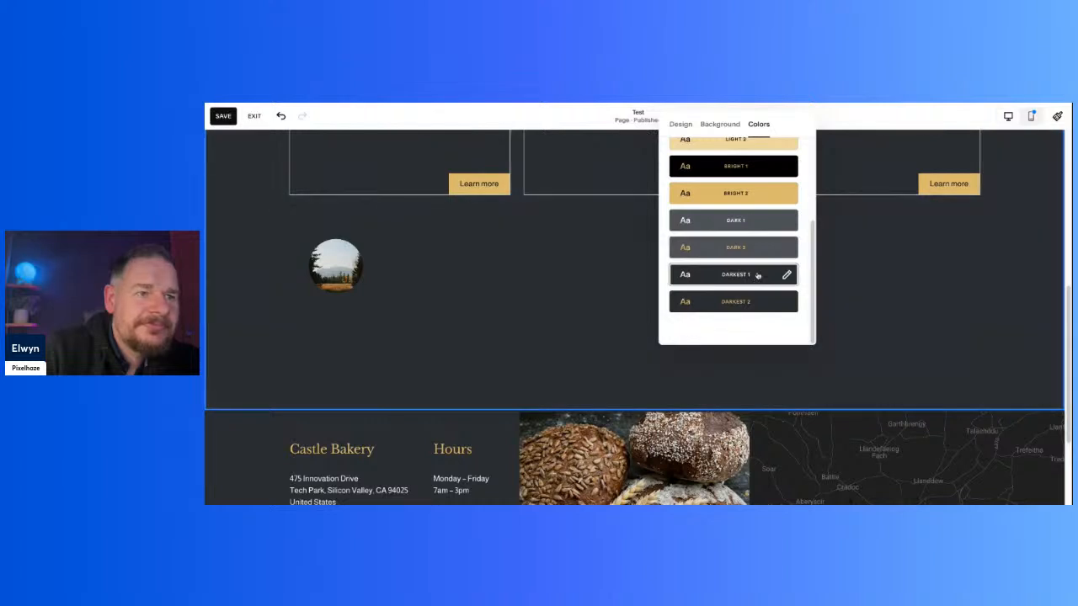
click(760, 301)
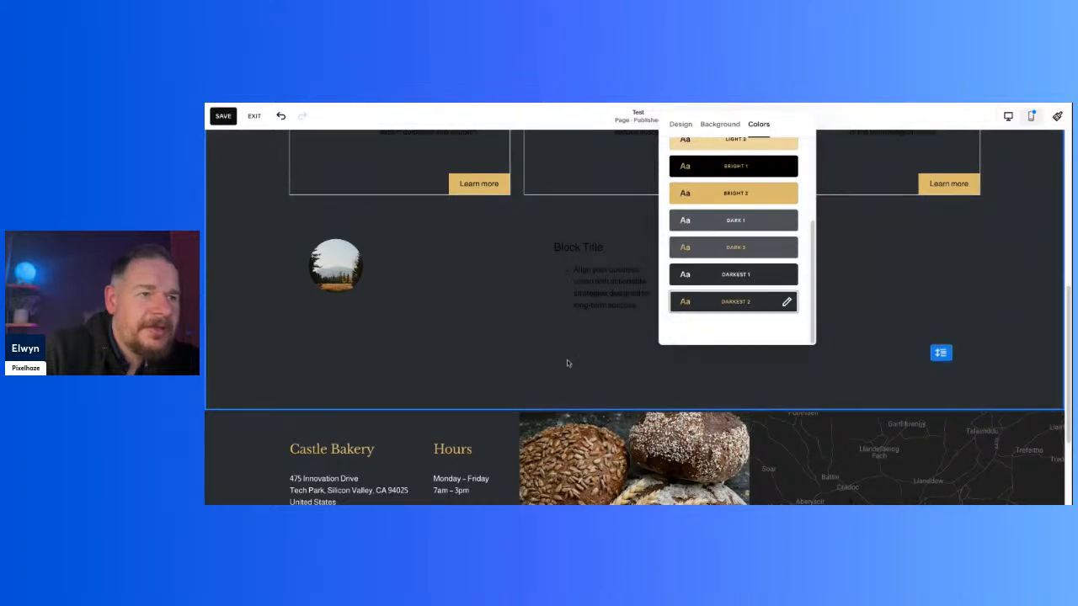
click(637, 359)
Step: Set all the text in the Block Title block to the white palette colour
click(602, 275)
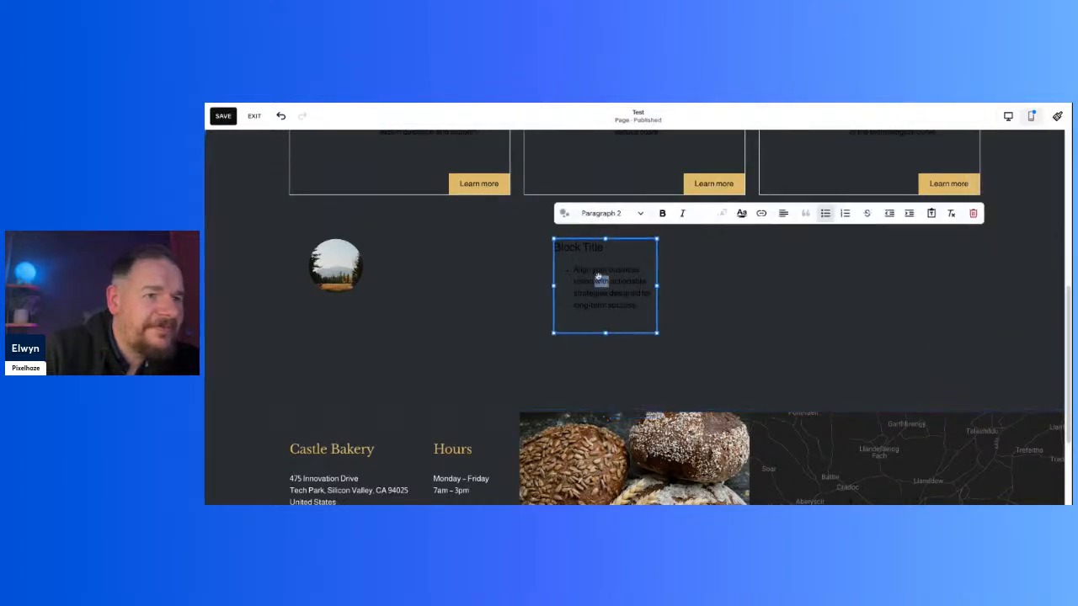
key(ctrl+a)
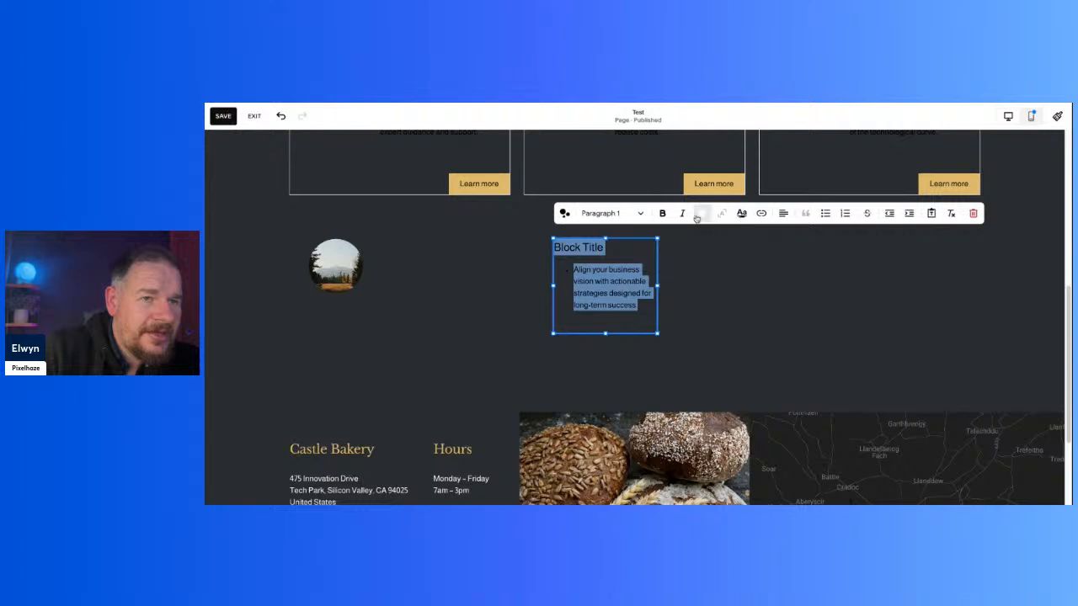
click(702, 214)
click(651, 269)
click(803, 325)
Step: Compare the Block Title text with the other cards' text, then save the page and check it outside edit mode
scroll(803, 325, up, 5)
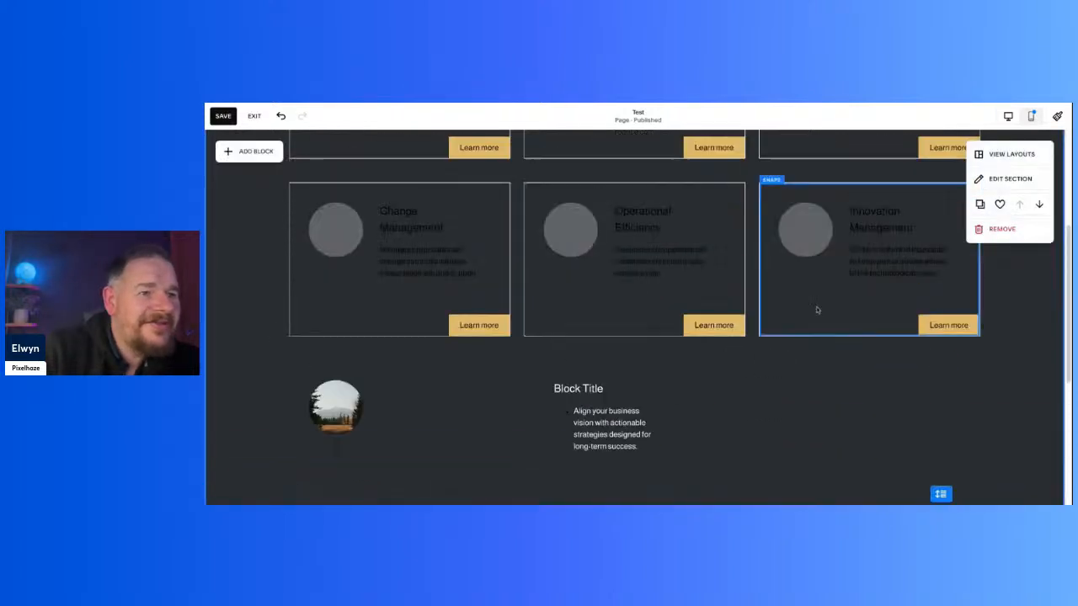
scroll(816, 310, down, 1)
scroll(816, 310, down, 10)
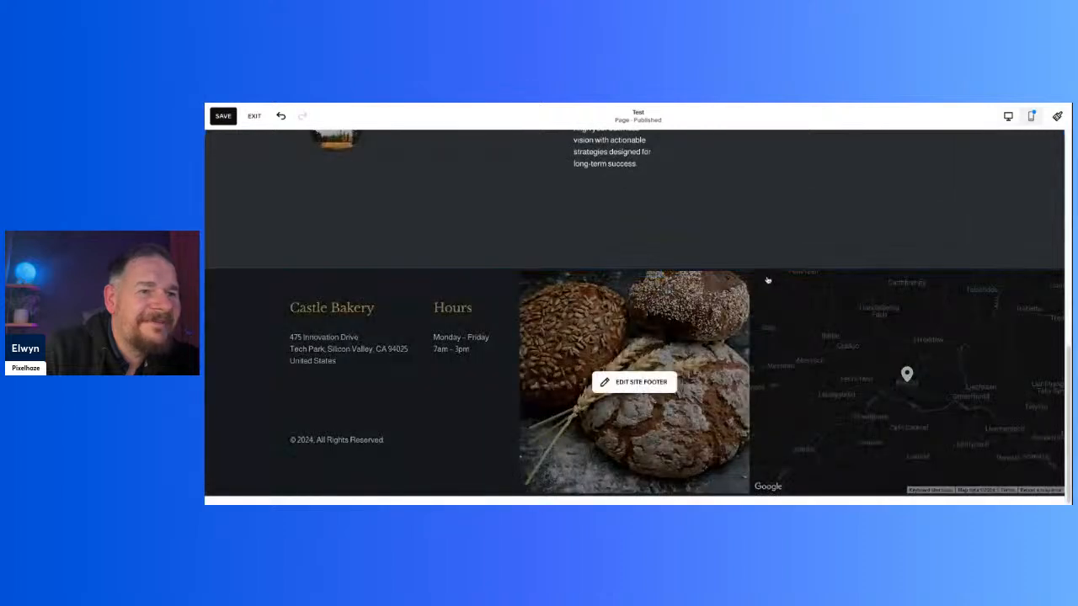
scroll(719, 243, up, 7)
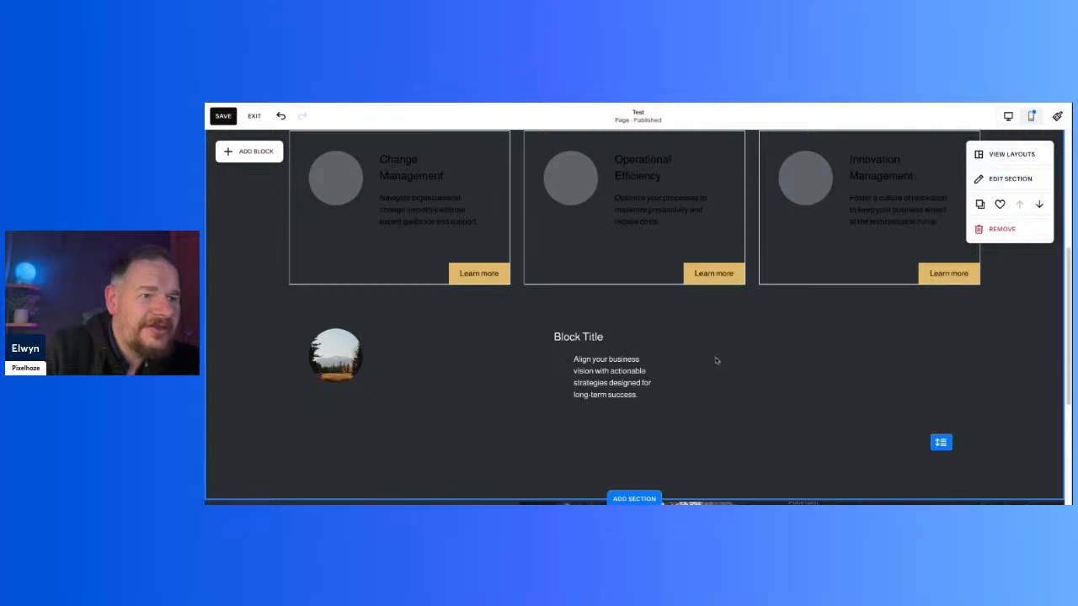
scroll(728, 347, up, 2)
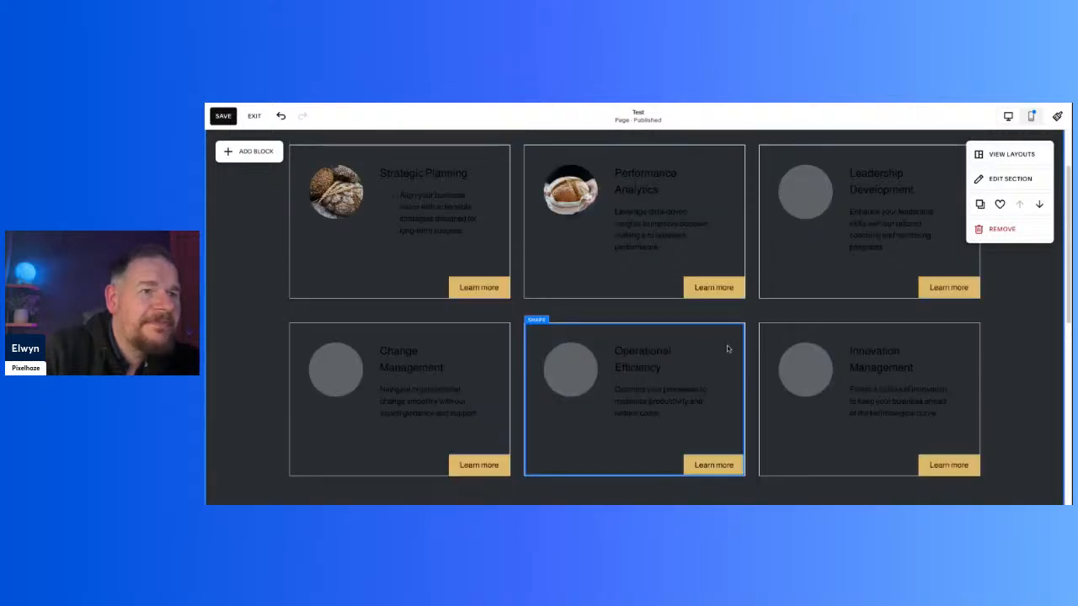
scroll(726, 348, up, 2)
scroll(674, 278, down, 8)
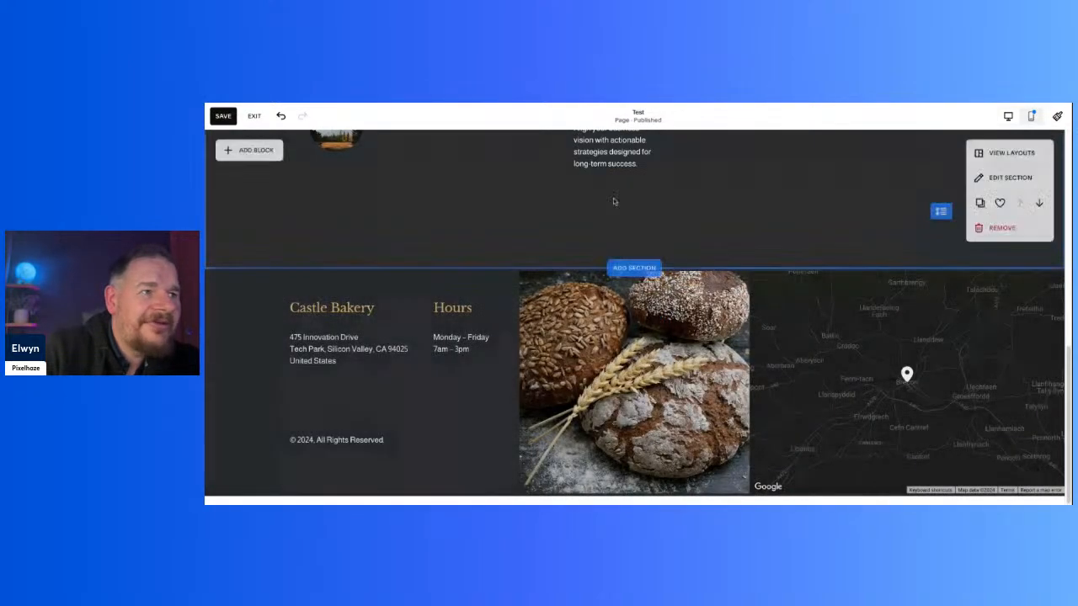
click(223, 115)
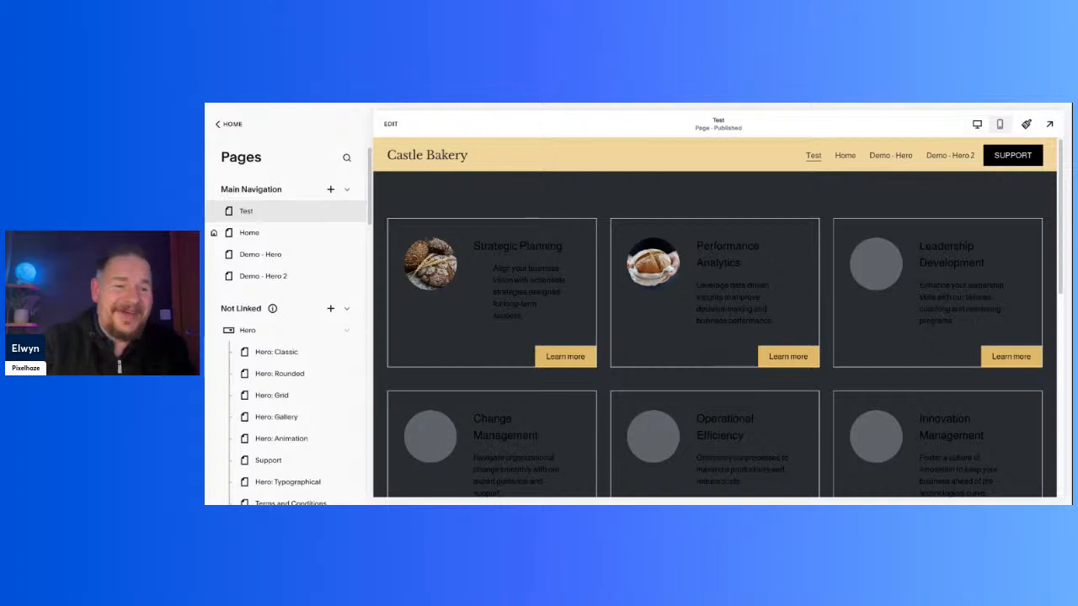
scroll(547, 313, down, 5)
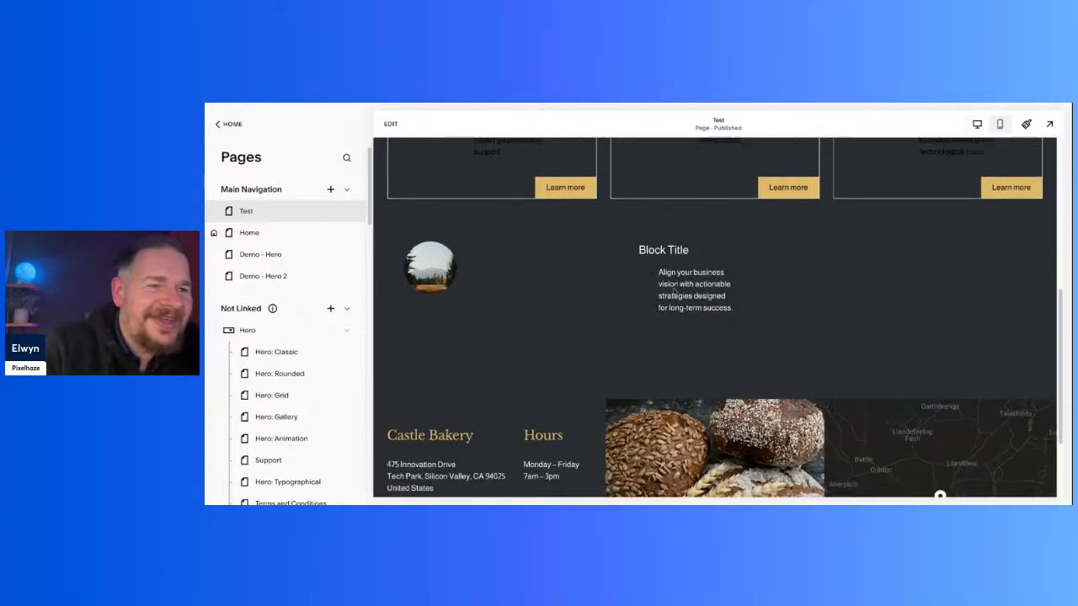
Step: Reopen the page for editing and apply the light yellow palette colour to all the text in the Block Title block
click(390, 124)
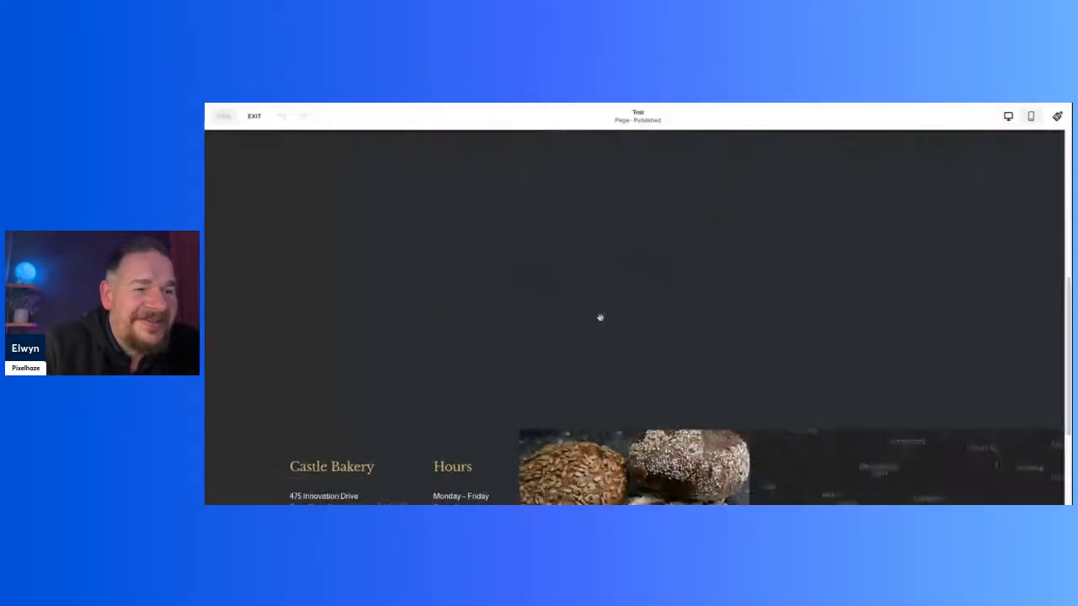
double_click(565, 293)
drag(574, 295, 562, 291)
triple_click(562, 292)
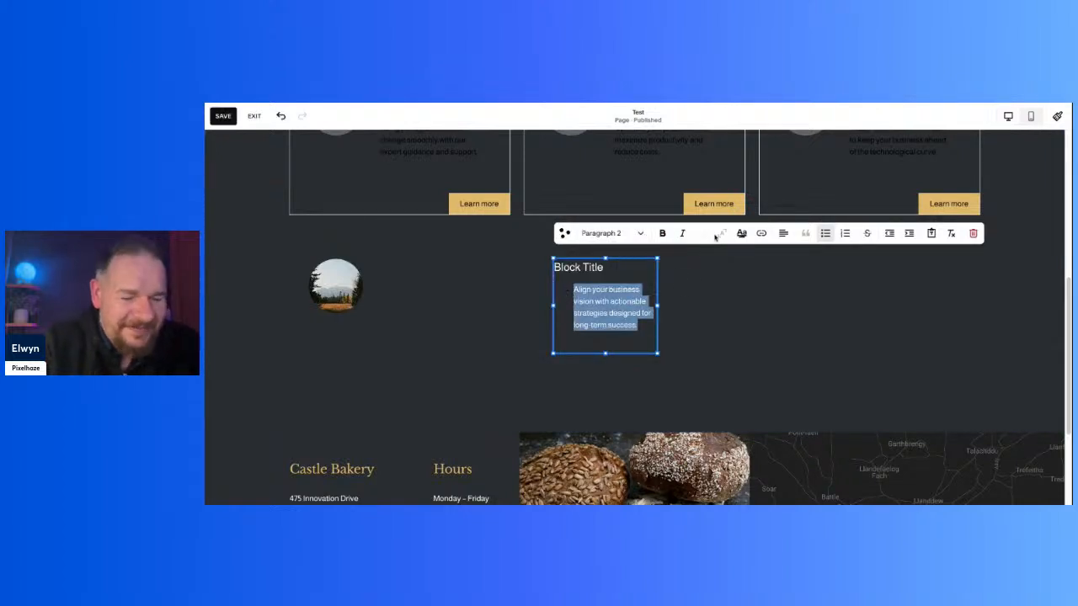
key(ctrl+a)
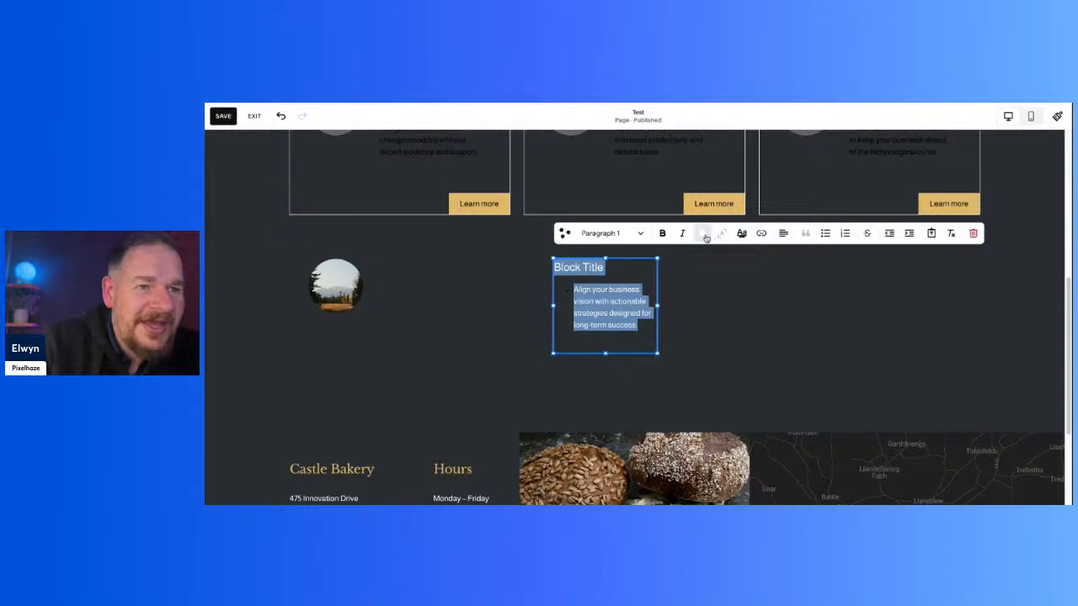
click(702, 234)
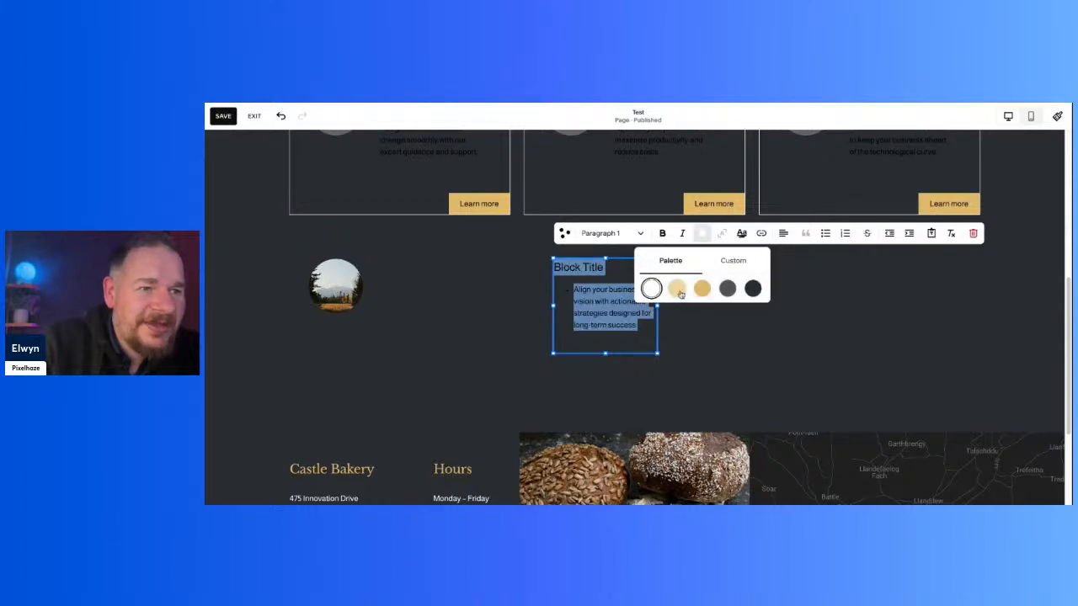
click(765, 380)
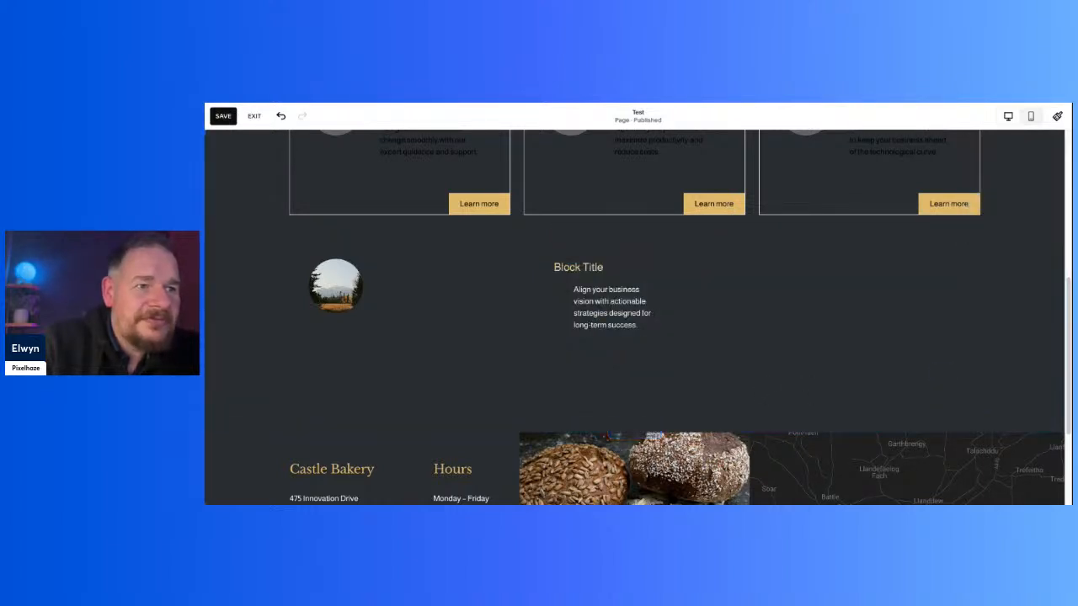
Step: View the Colors settings in Site Styles and close Site Styles again
scroll(424, 393, up, 3)
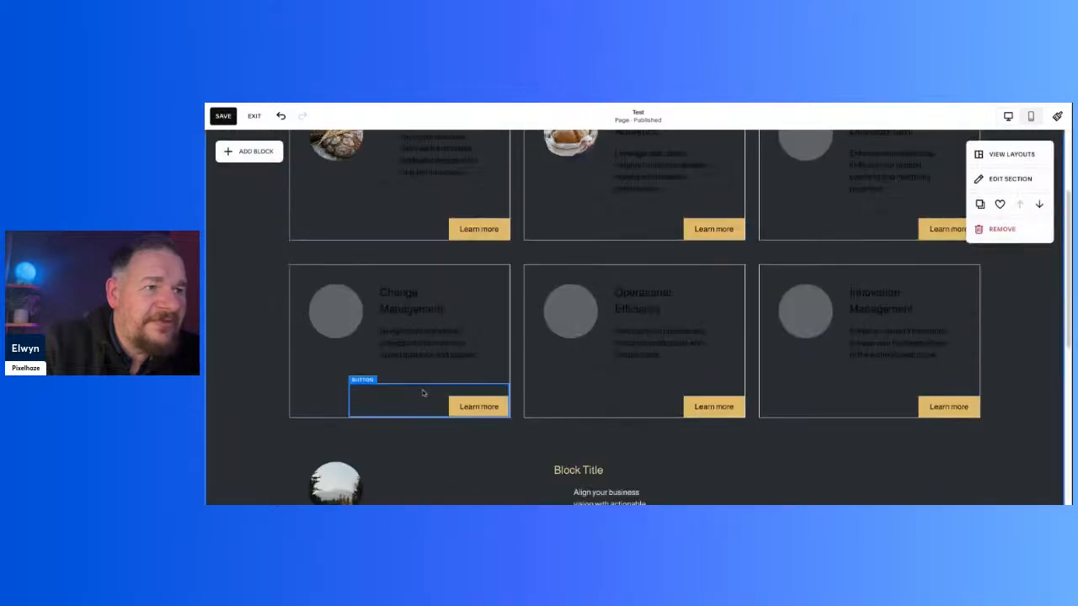
scroll(492, 441, up, 3)
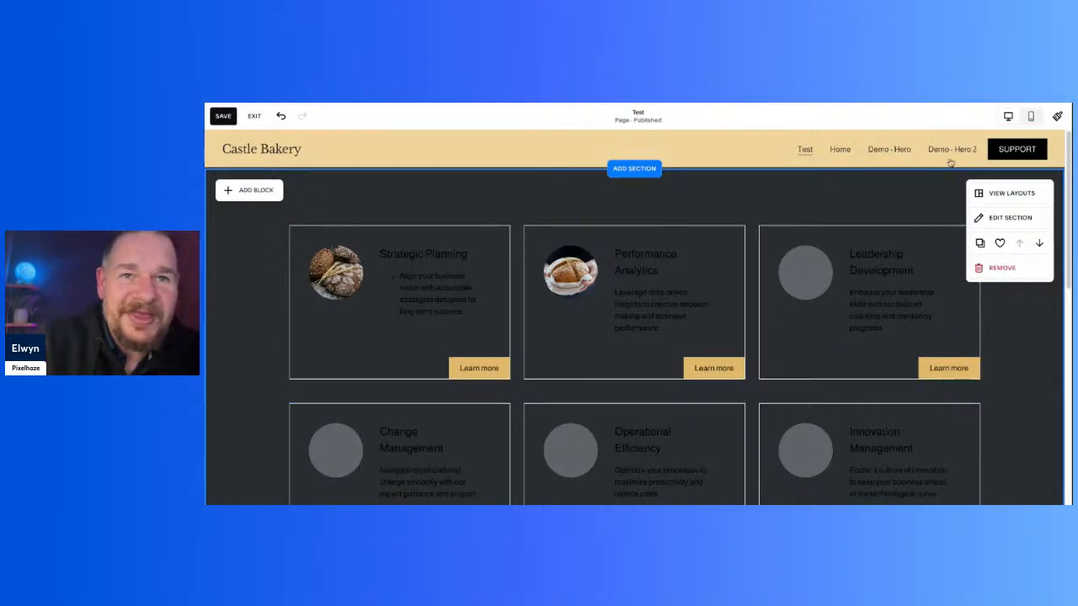
click(1058, 117)
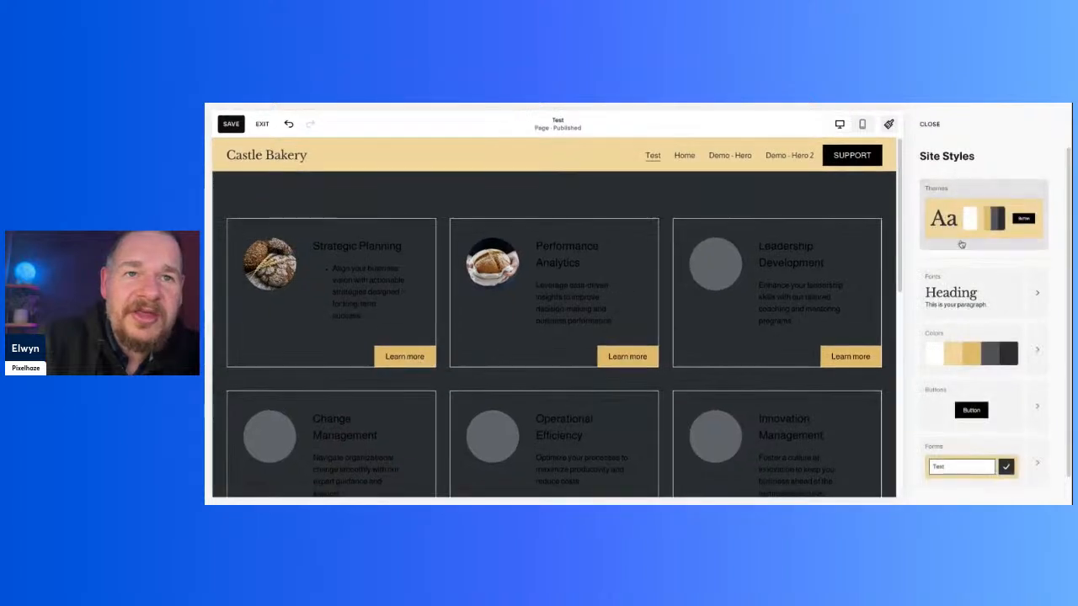
click(1036, 345)
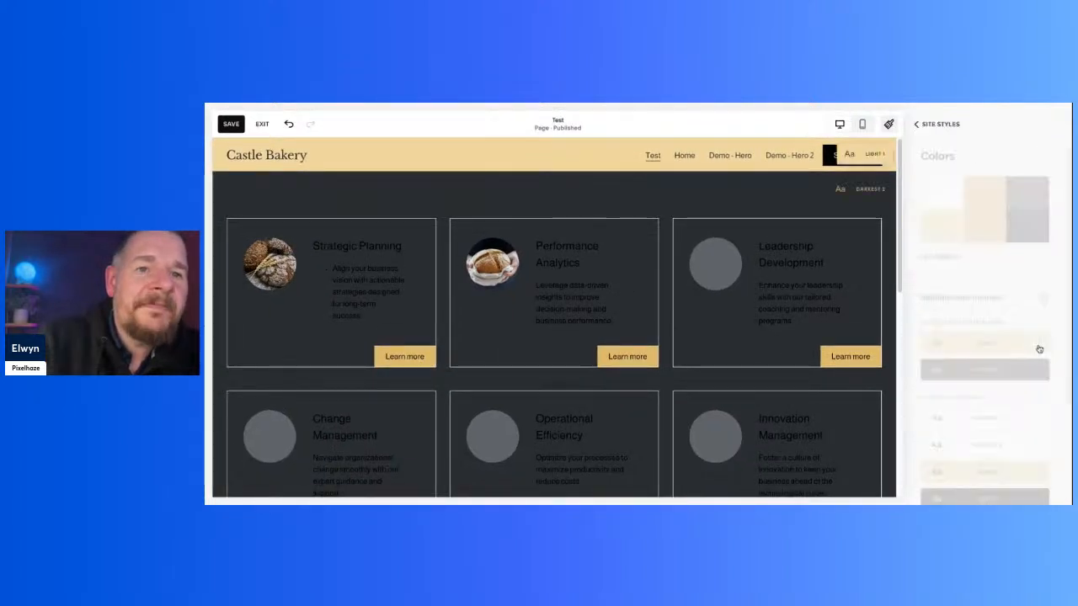
click(931, 128)
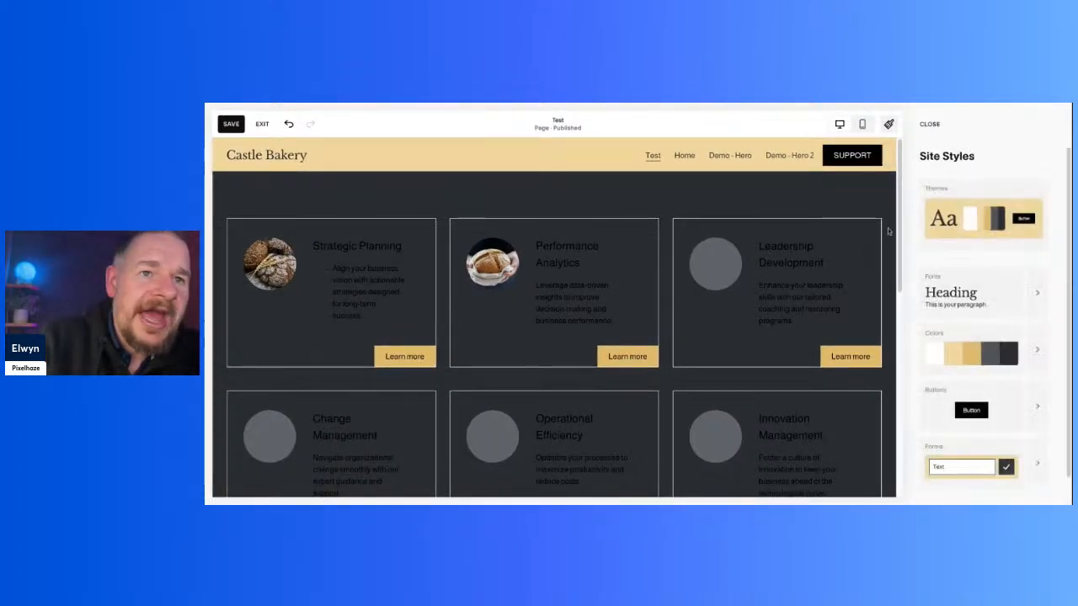
click(930, 124)
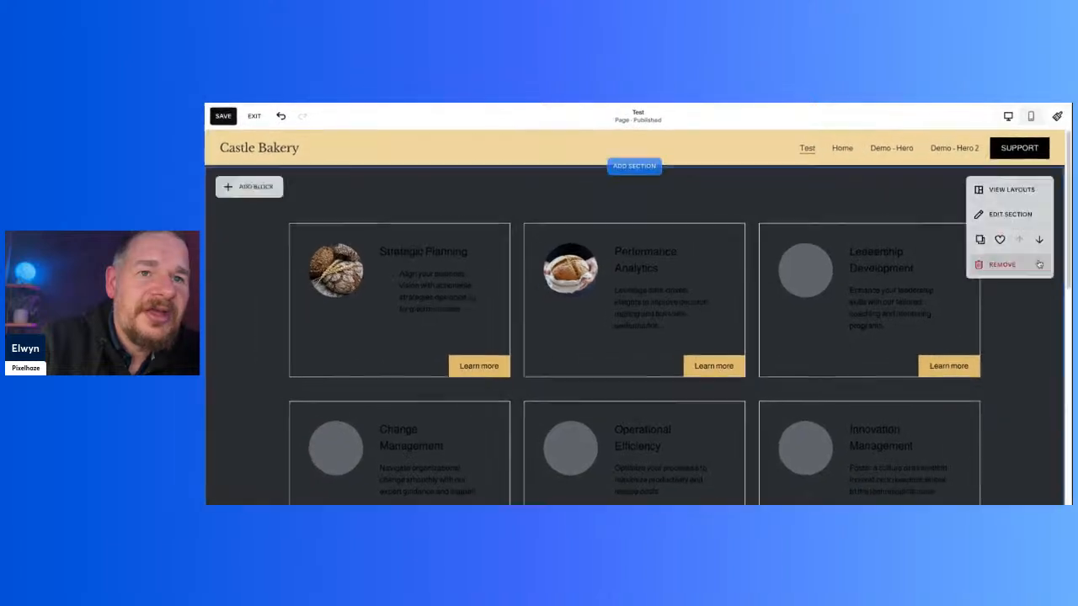
Step: Open the card section's Darkest 2 colour theme for editing from the section settings
click(1011, 218)
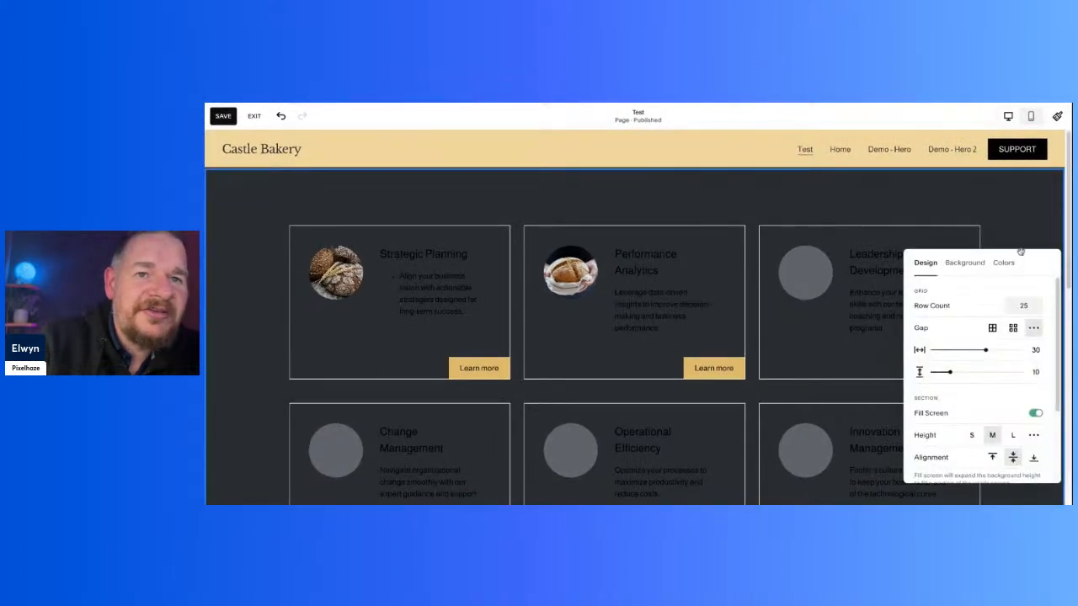
drag(1033, 262, 658, 189)
click(631, 190)
scroll(649, 281, down, 3)
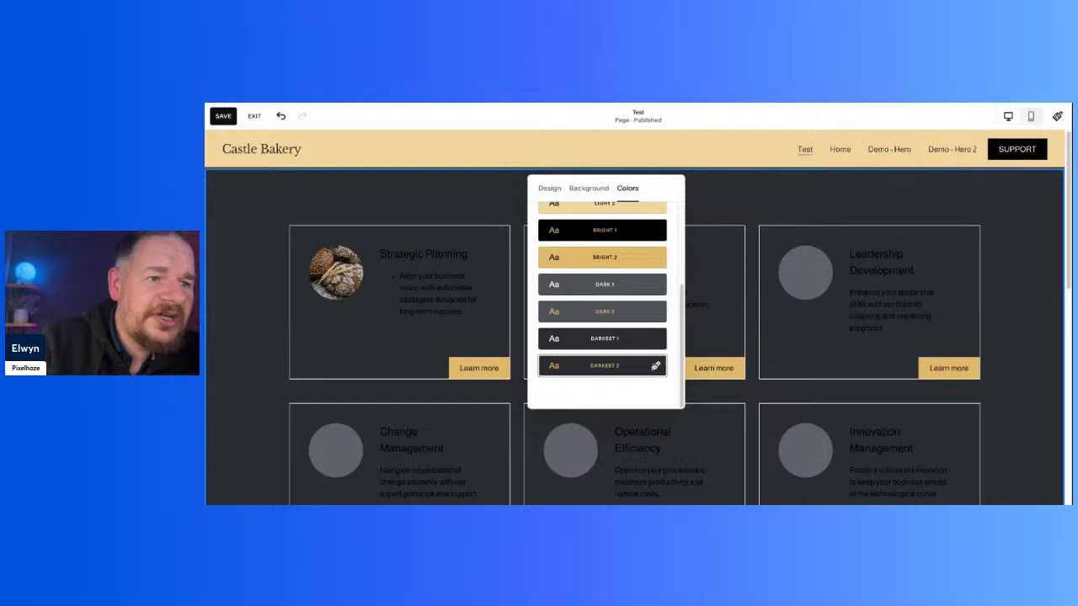
click(656, 365)
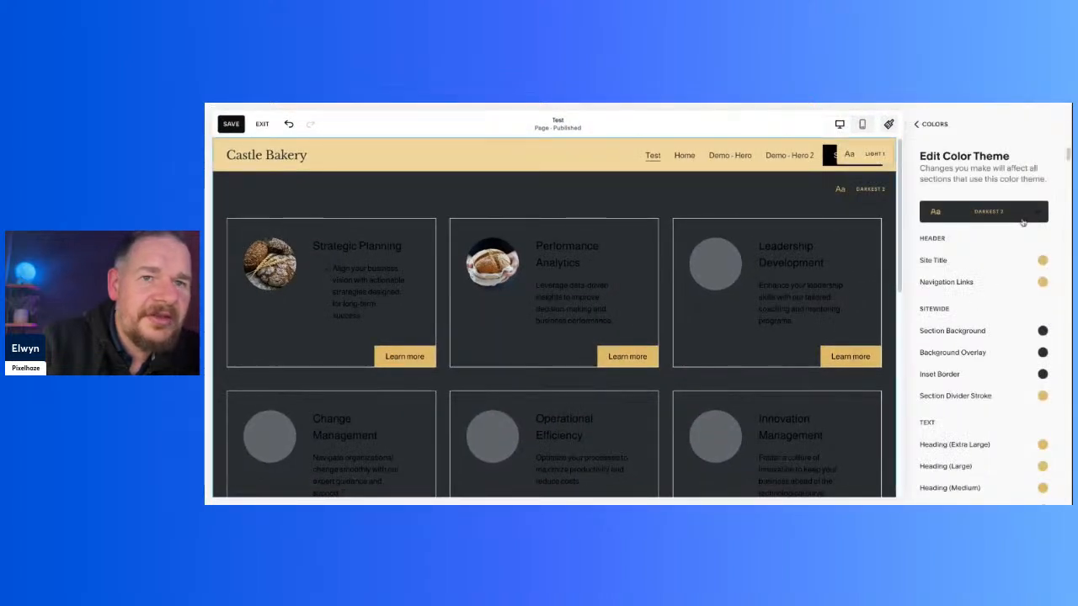
Step: Examine the Darkest 2 theme's colour settings for text, text on background, links, buttons and menu overlay
scroll(1002, 316, down, 3)
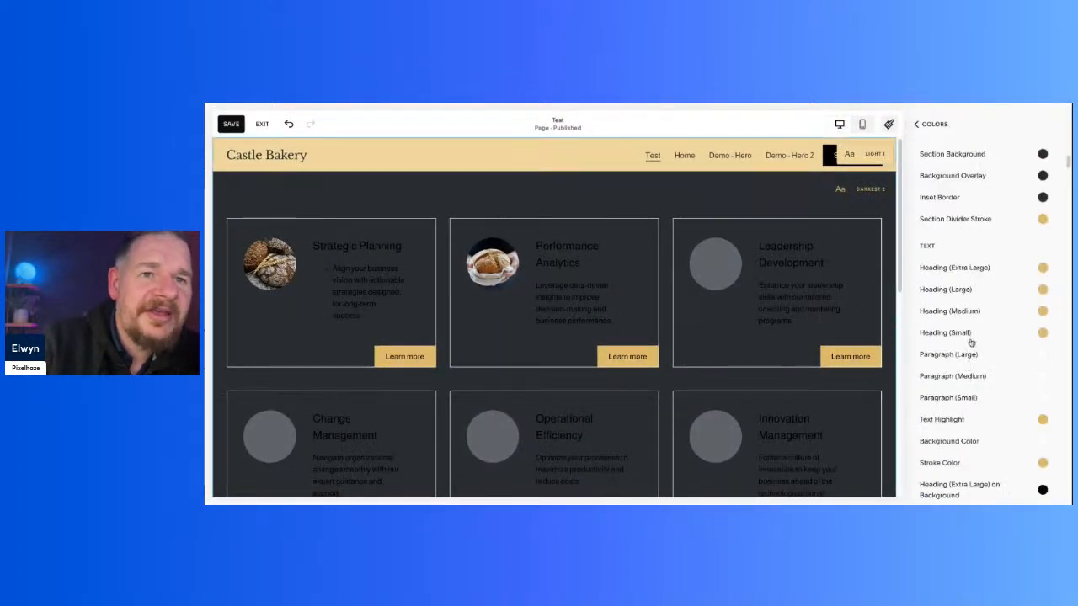
scroll(1008, 265, down, 3)
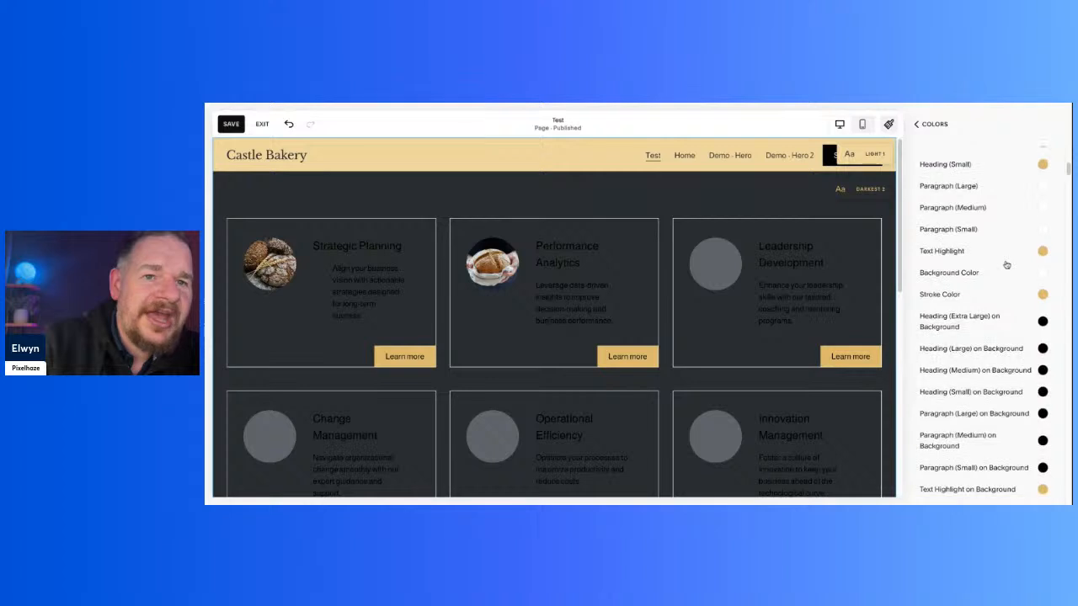
scroll(1007, 264, down, 1)
scroll(1006, 265, down, 2)
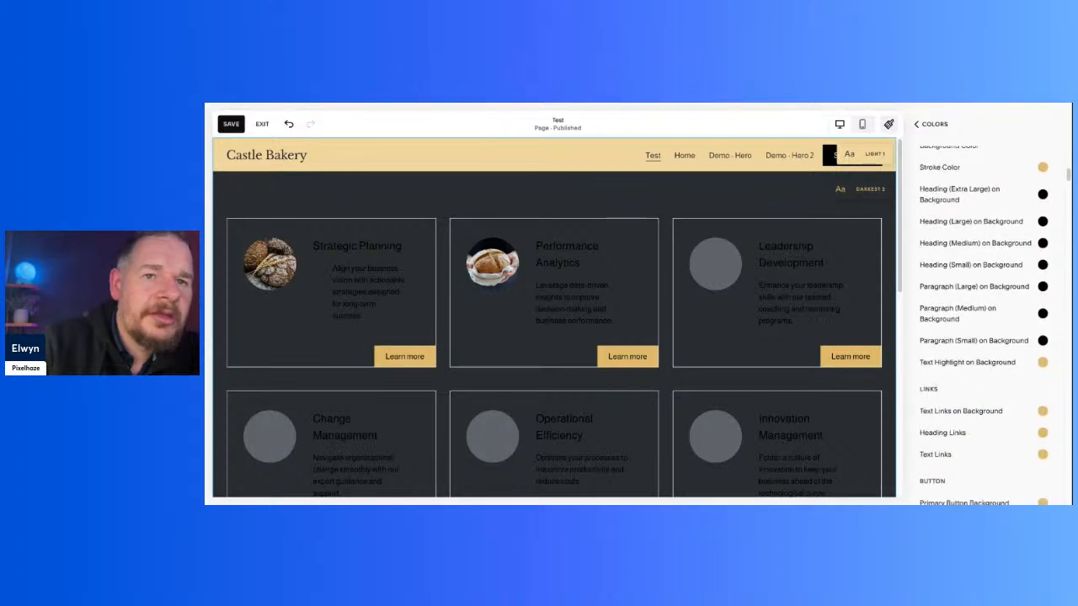
scroll(985, 325, down, 2)
scroll(998, 257, down, 6)
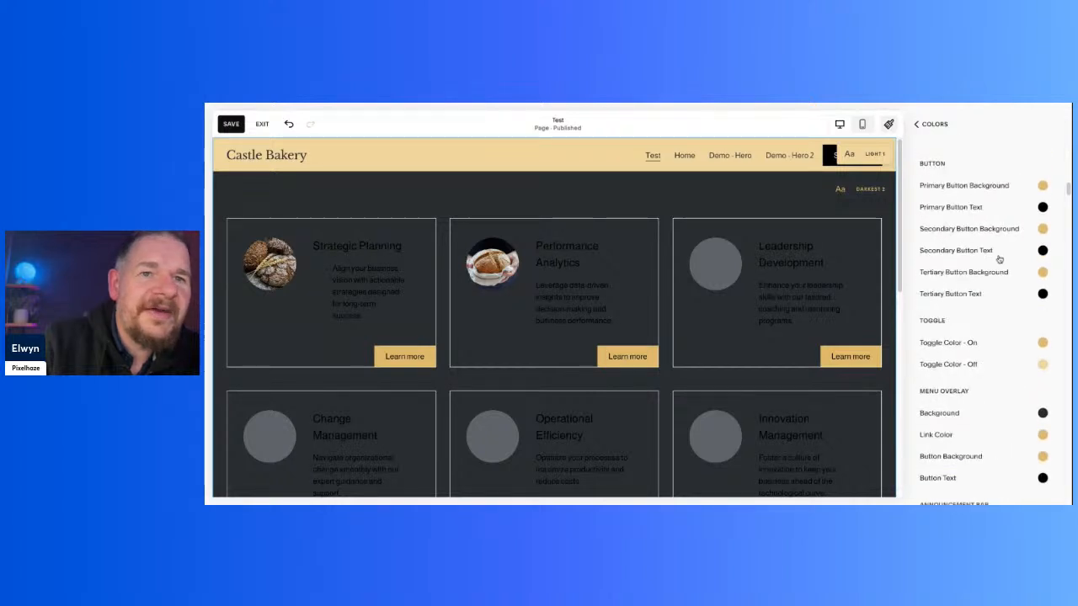
scroll(998, 260, down, 1)
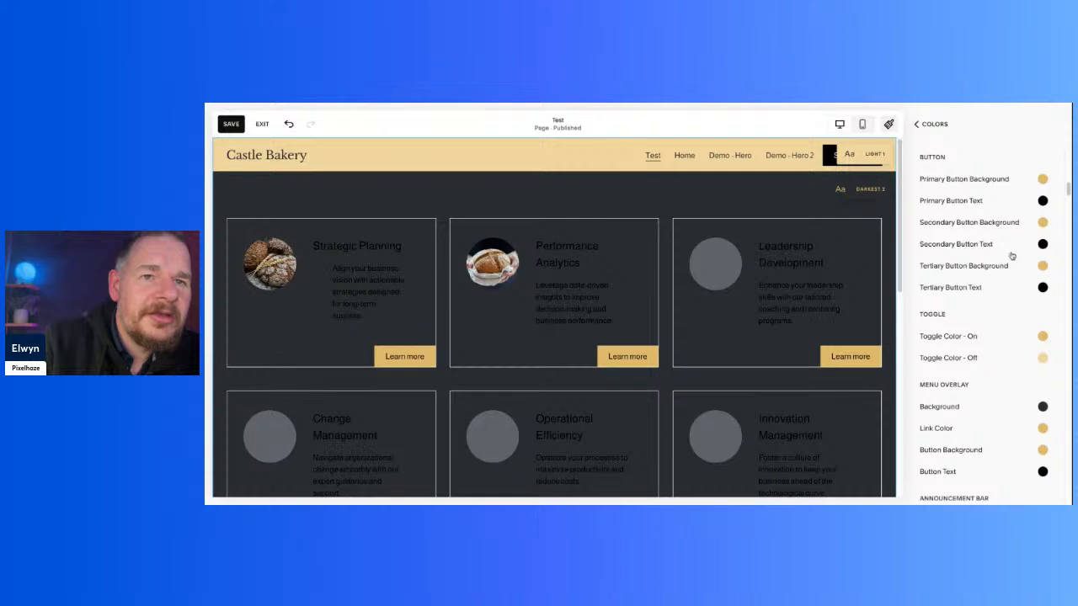
scroll(1015, 244, down, 6)
scroll(1012, 260, up, 4)
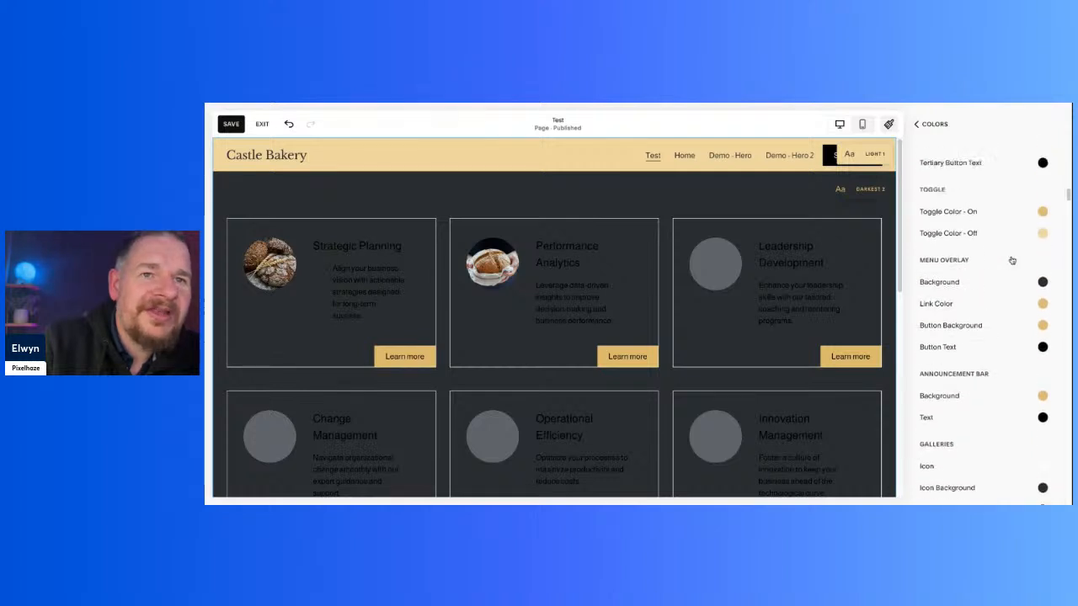
scroll(985, 326, up, 1)
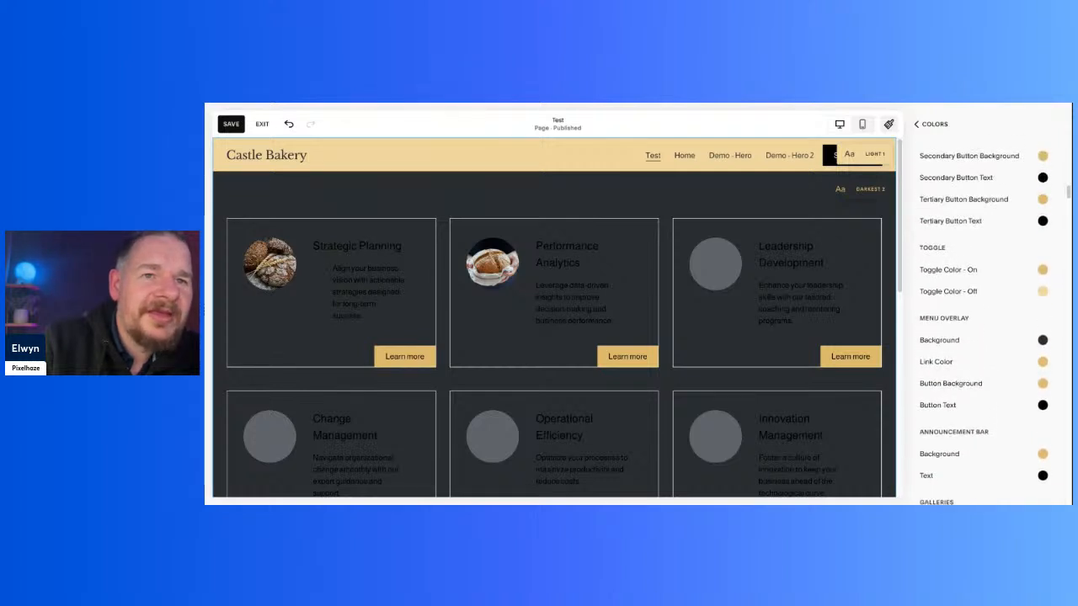
Step: Set the Darkest 2 theme's Paragraph (Medium) on Background colour to the white palette colour
scroll(984, 327, down, 5)
scroll(994, 240, up, 8)
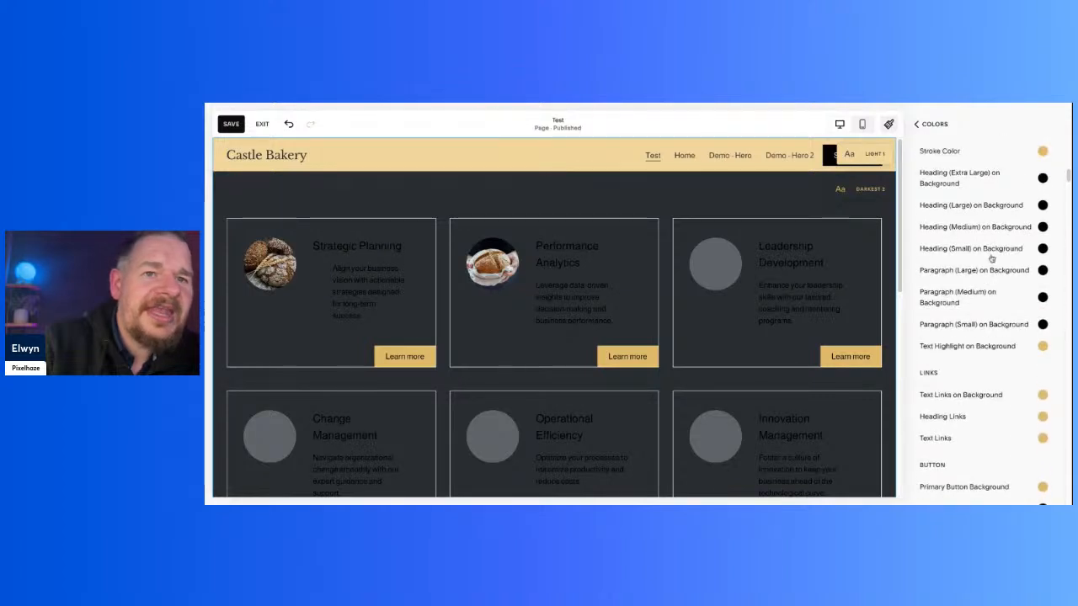
click(1043, 299)
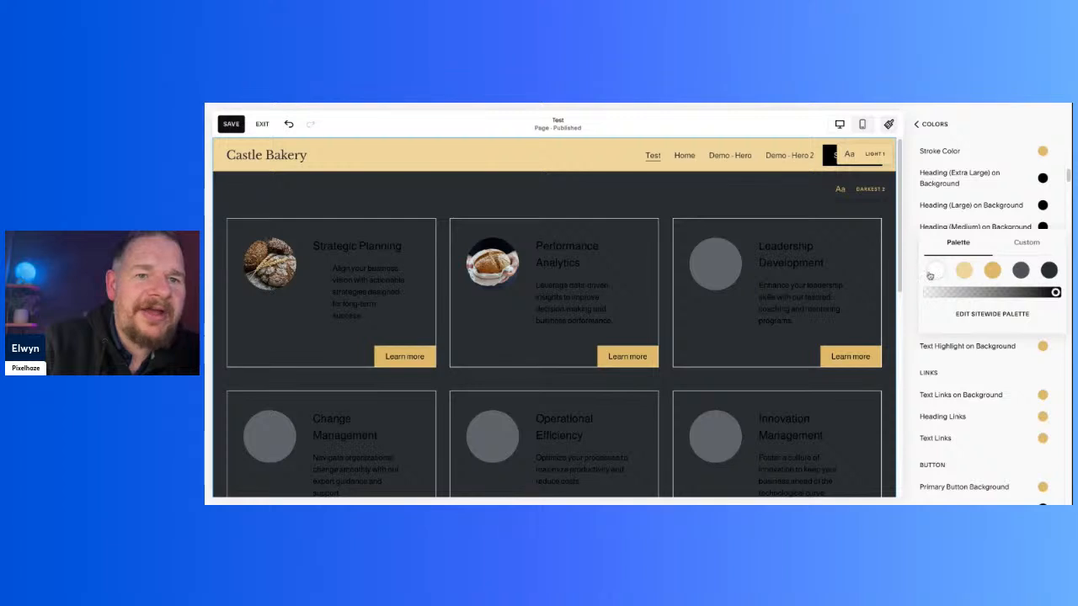
click(937, 271)
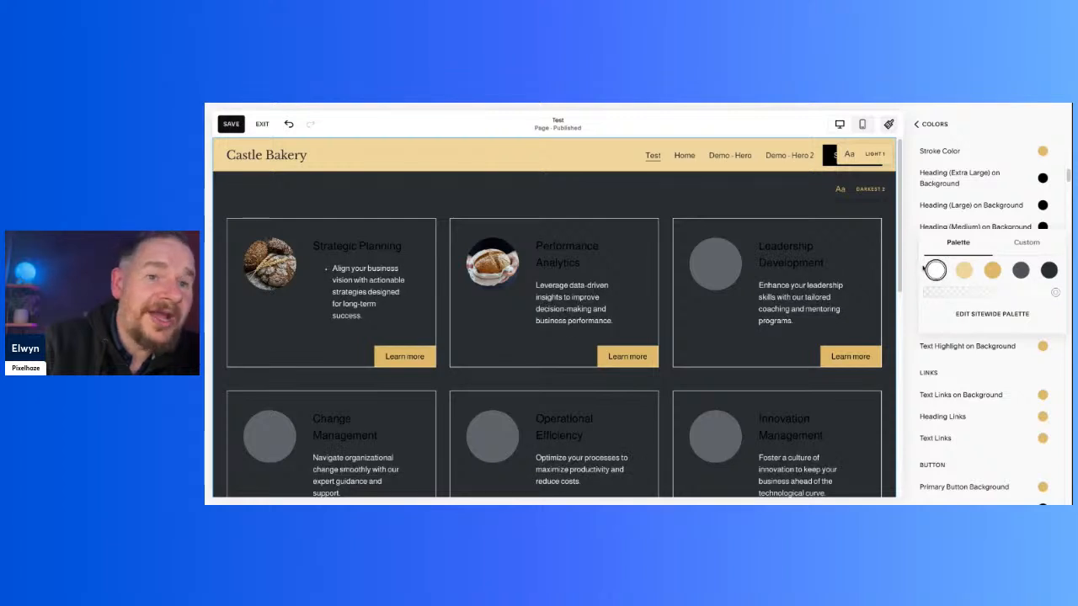
click(911, 271)
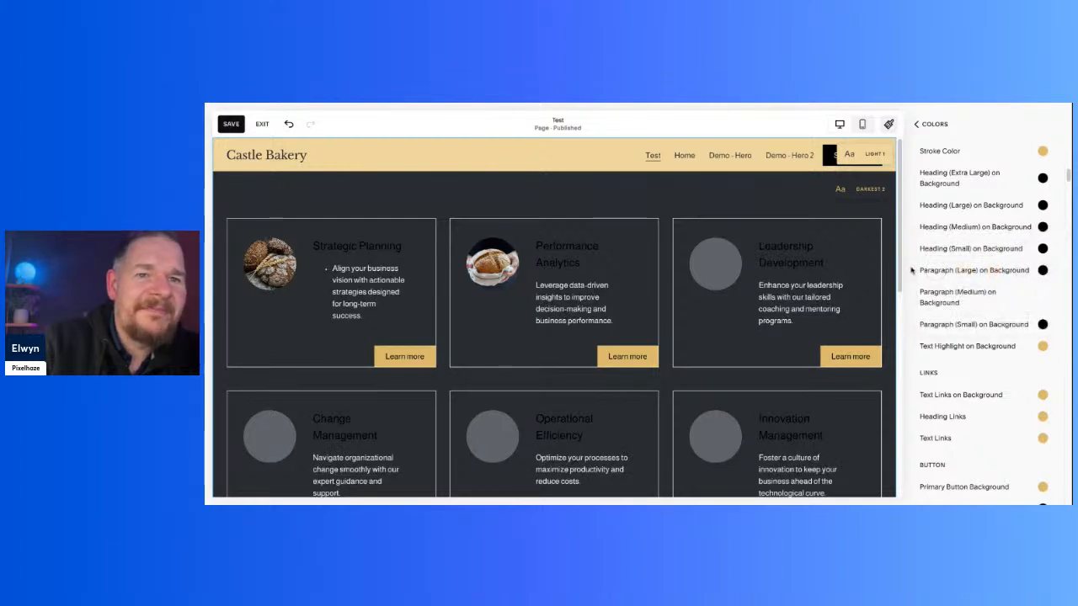
Step: Set the Paragraph (Large) on Background and Heading (Small) on Background colours to the white palette colour
click(1043, 270)
click(937, 249)
click(911, 261)
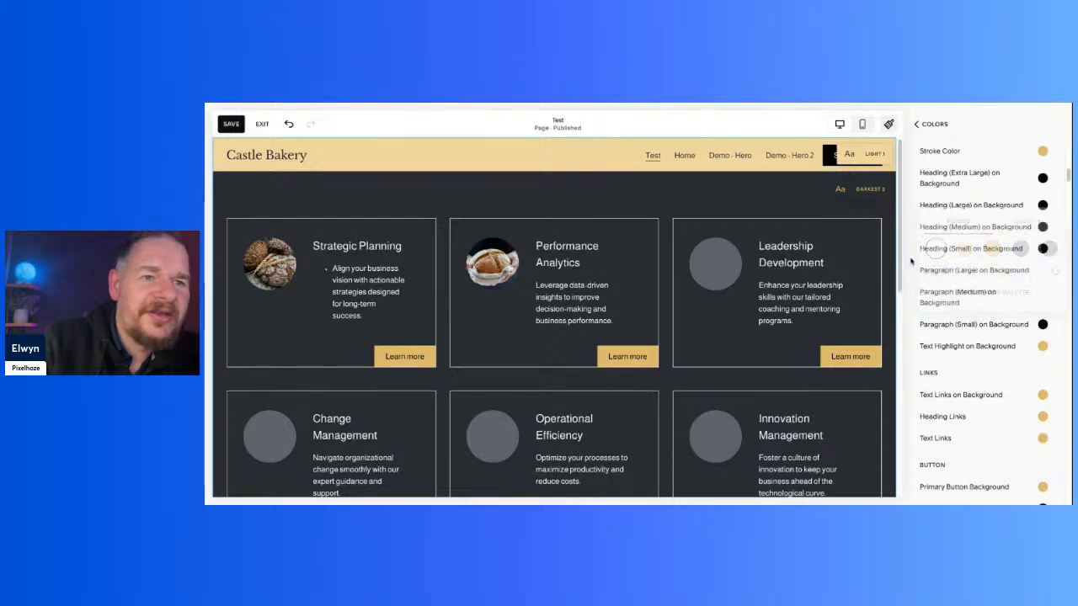
click(1043, 250)
click(937, 226)
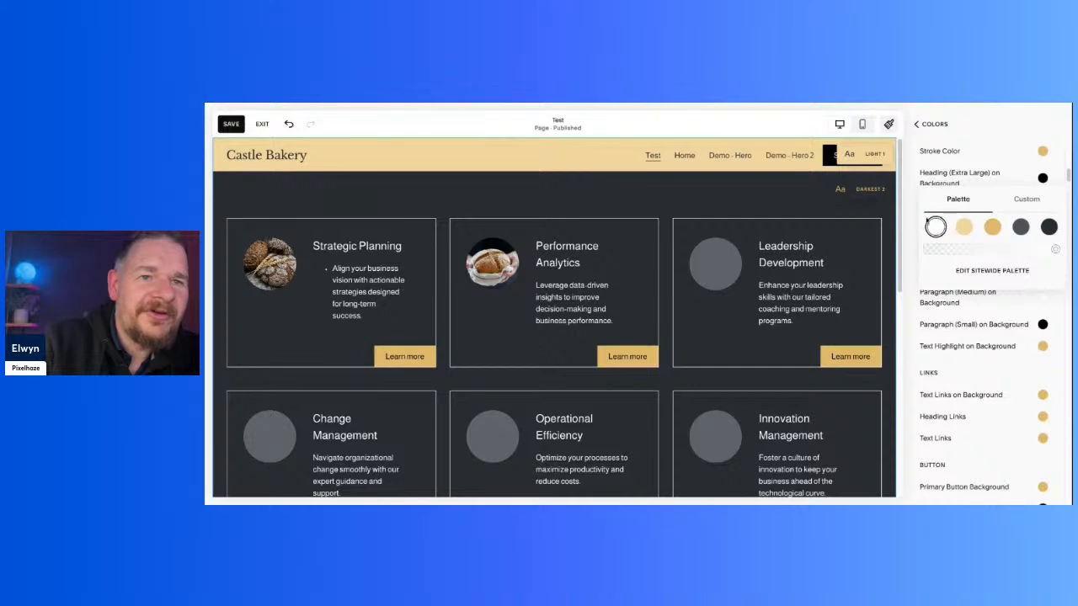
double_click(917, 225)
Step: Check the recoloured text across the card section, then save the Test page and exit editing
scroll(758, 295, down, 5)
scroll(770, 293, up, 2)
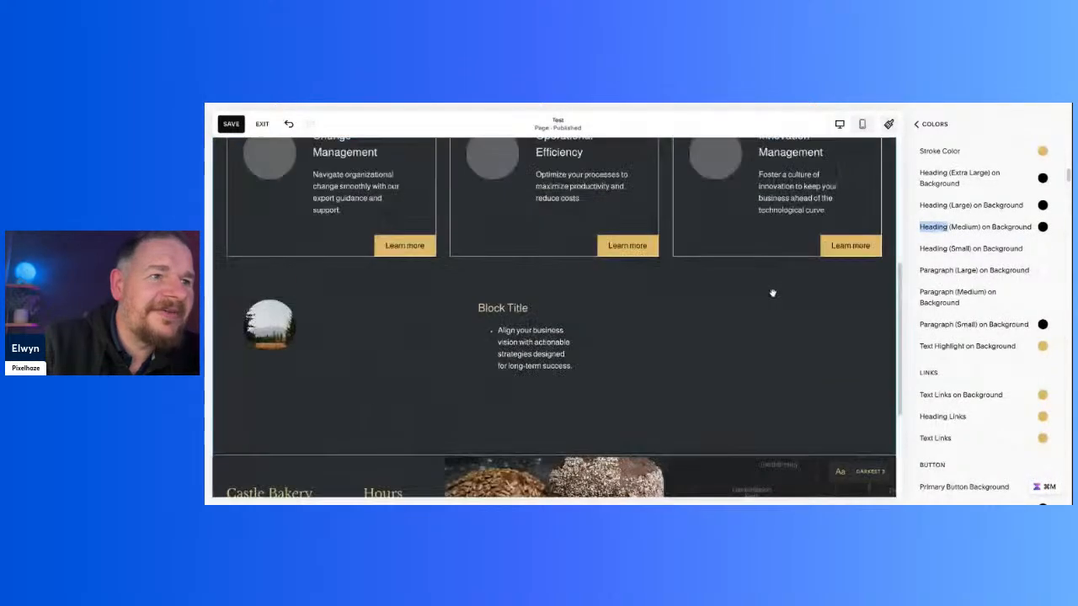
click(724, 334)
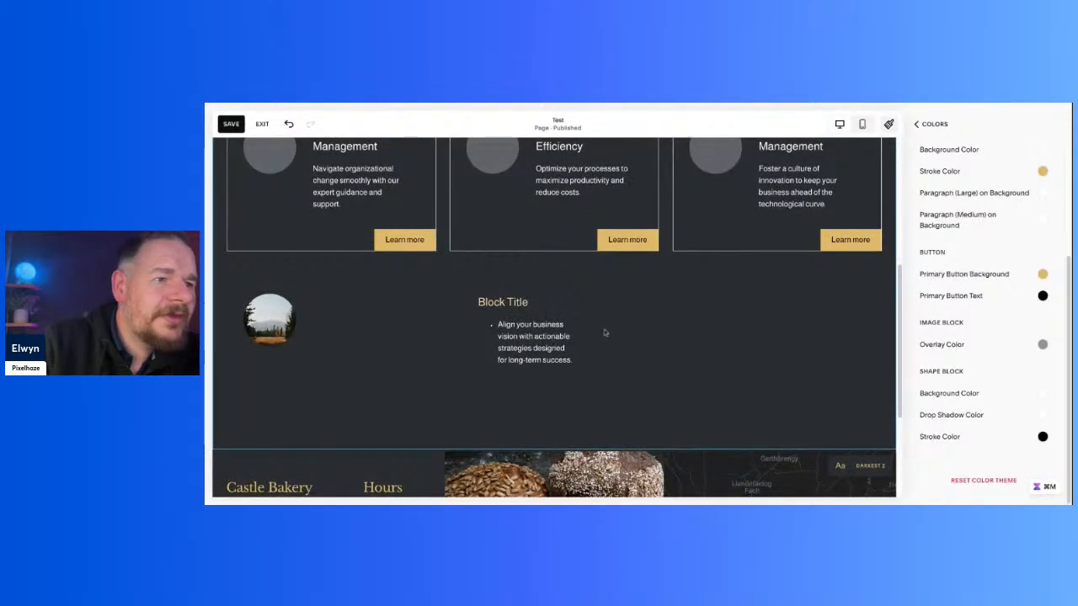
scroll(679, 387, up, 3)
scroll(519, 342, down, 2)
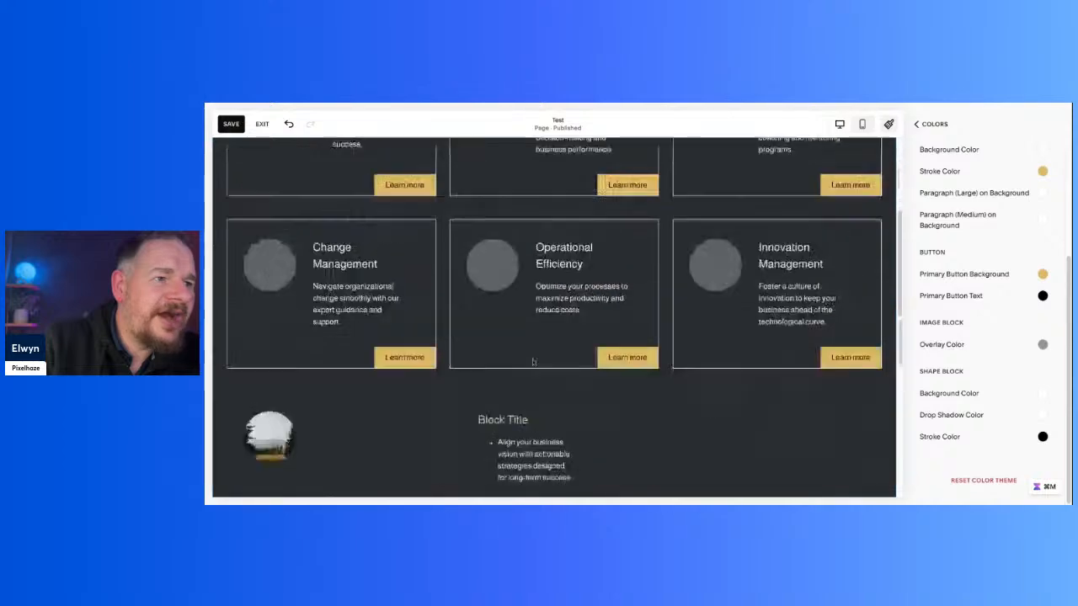
scroll(519, 342, up, 2)
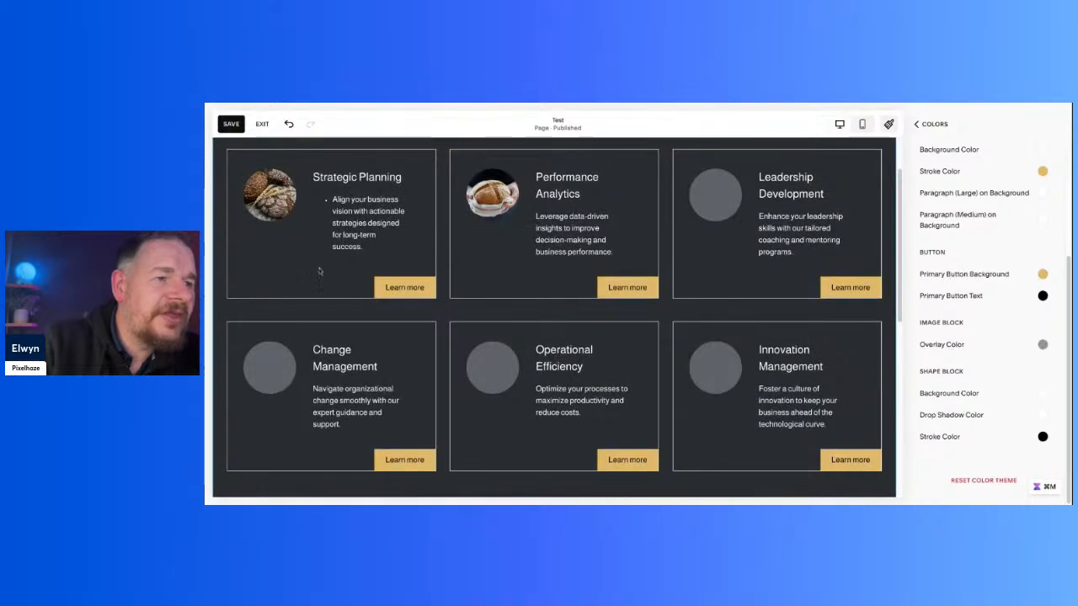
click(231, 124)
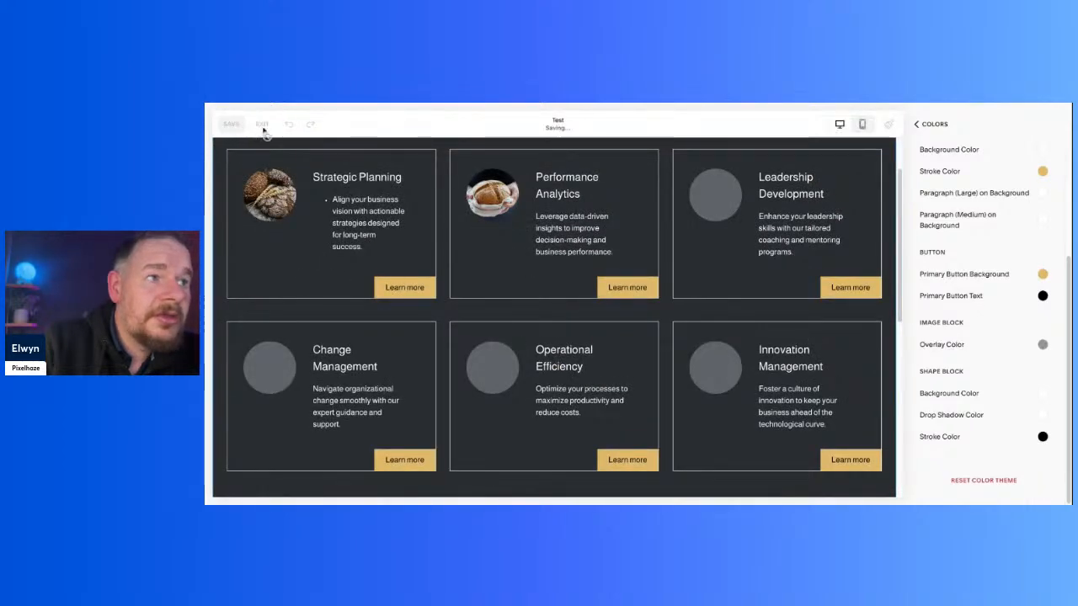
click(262, 125)
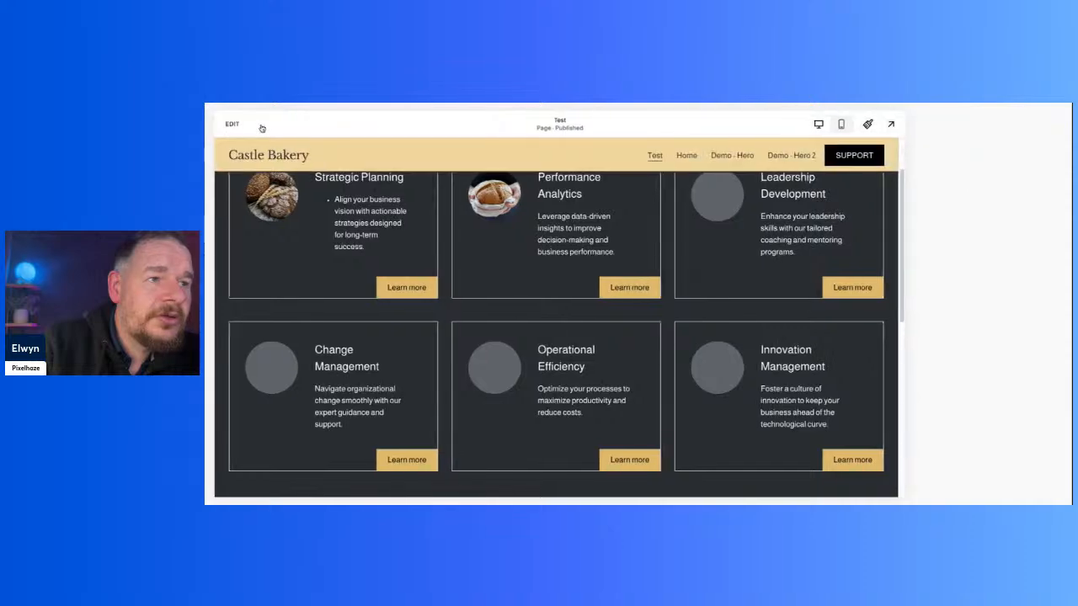
Step: Look over the saved page's cards and Block Title block for text readability
scroll(733, 352, down, 3)
scroll(679, 381, up, 2)
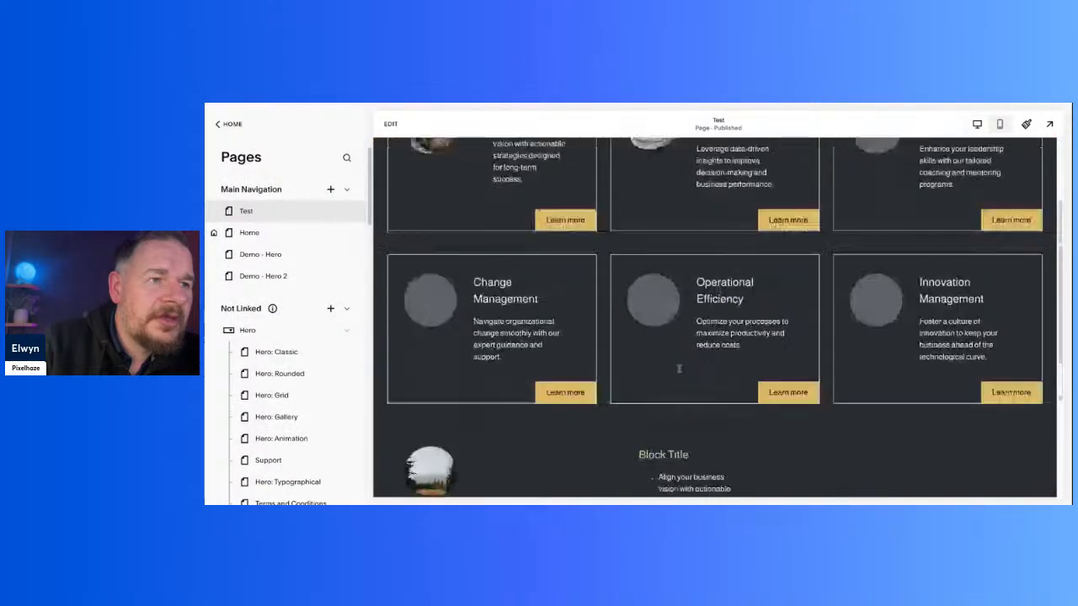
scroll(679, 368, down, 1)
scroll(673, 364, up, 1)
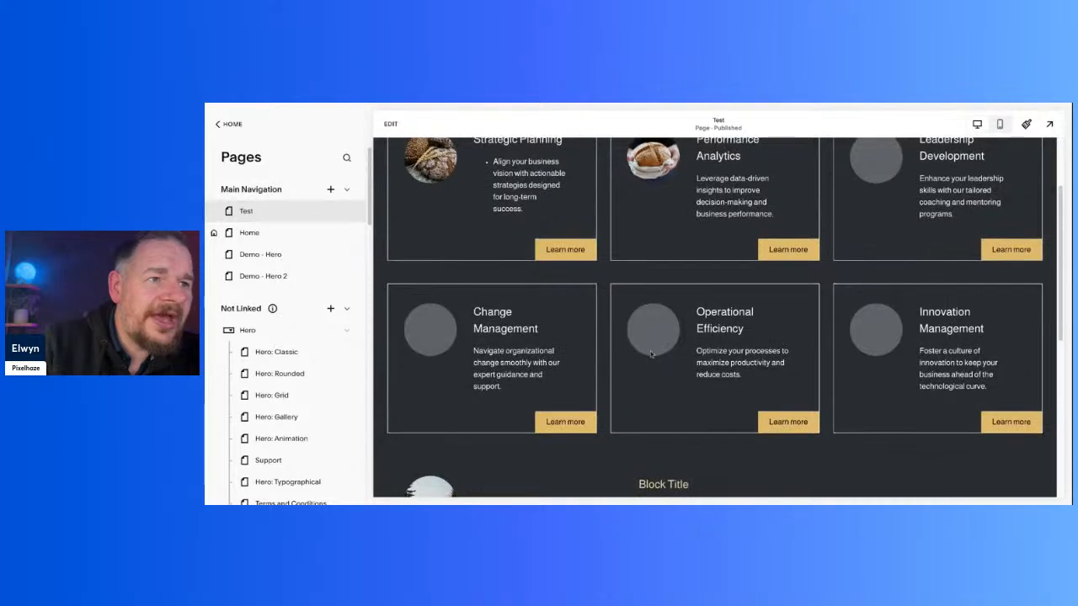
scroll(650, 354, down, 2)
Step: Reopen the Test page for editing and look through its card section
click(393, 125)
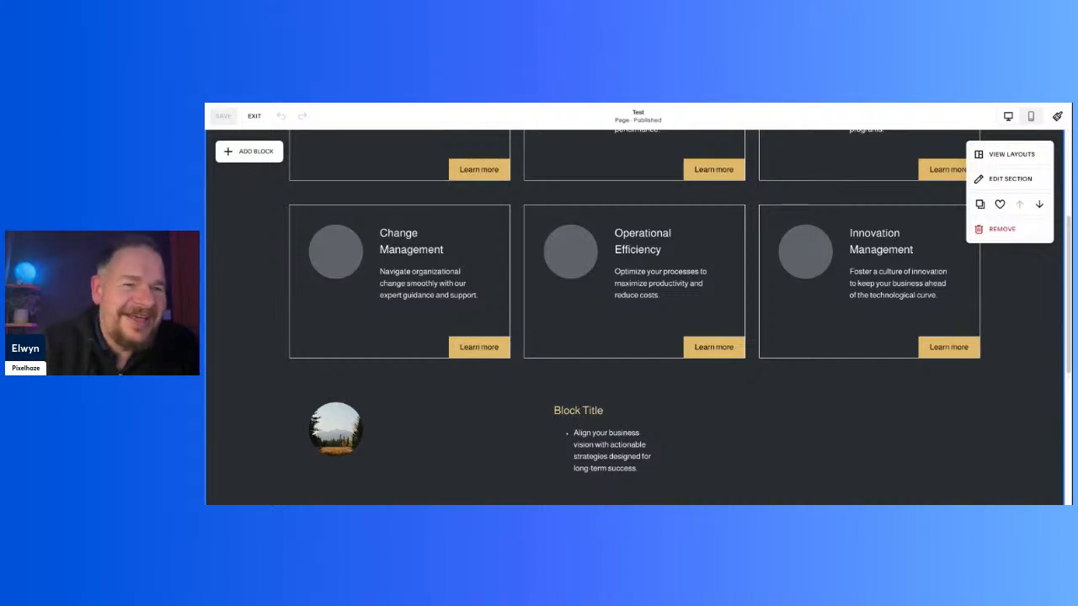
scroll(756, 387, up, 3)
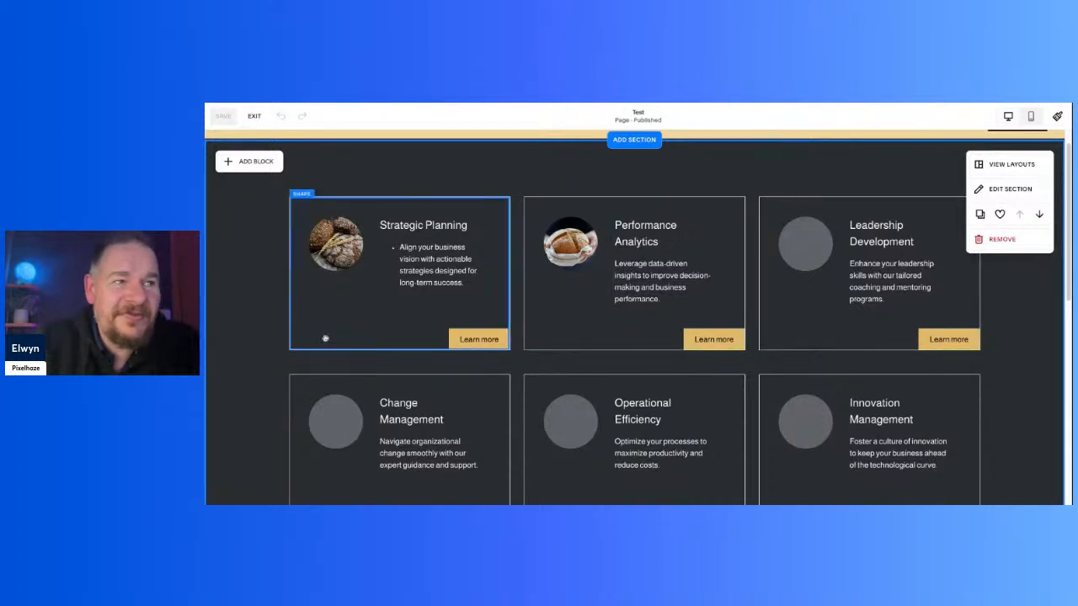
scroll(284, 352, down, 1)
scroll(282, 351, down, 2)
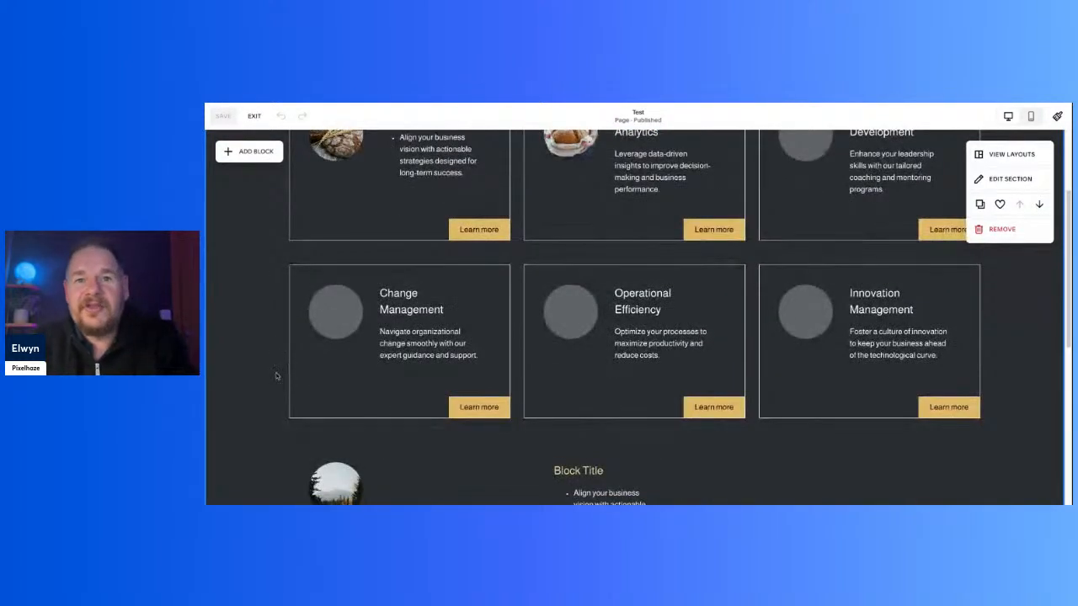
Step: View the Colors settings in Site Styles and return to the Site Styles overview
click(1056, 116)
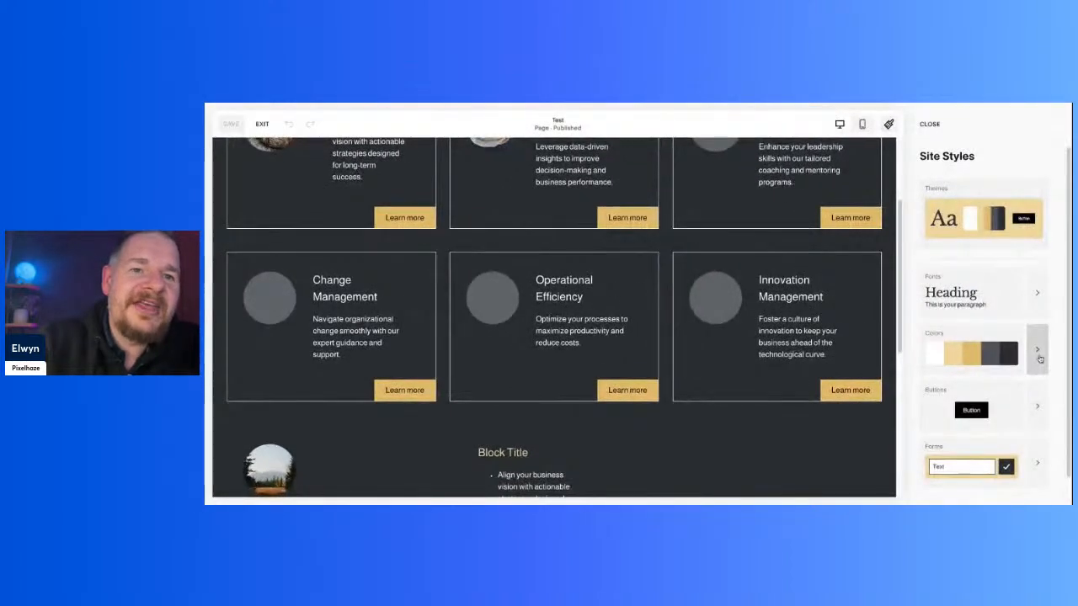
click(1037, 353)
scroll(998, 280, down, 3)
scroll(998, 280, down, 1)
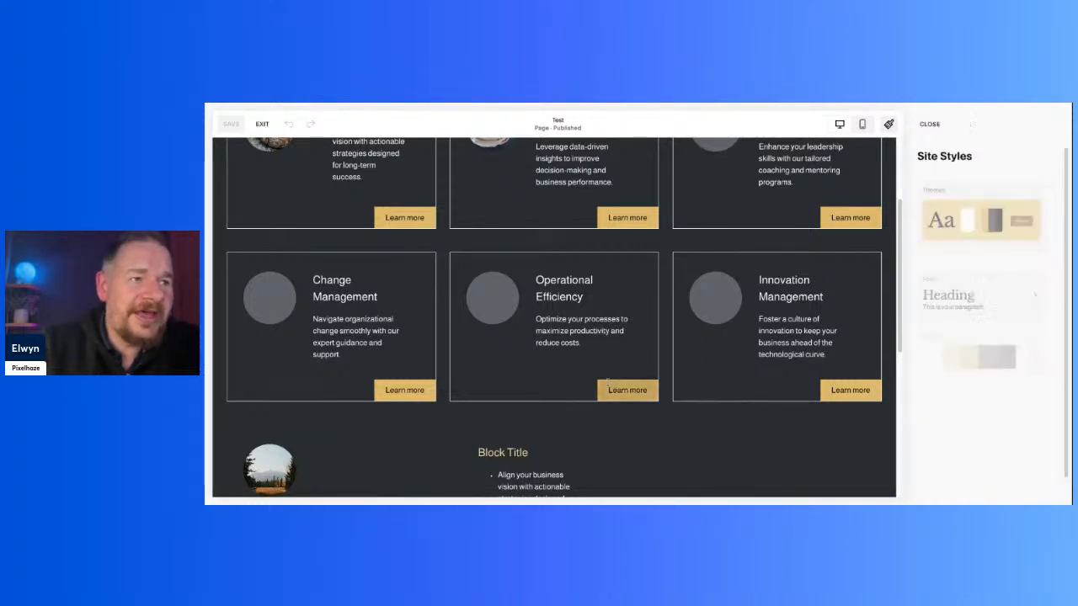
scroll(626, 386, up, 3)
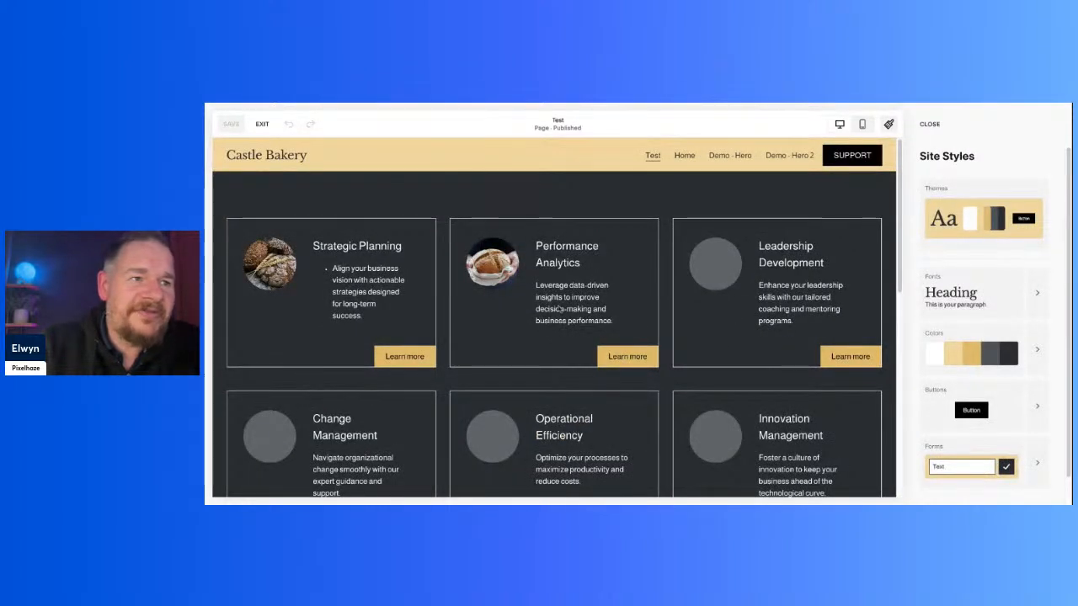